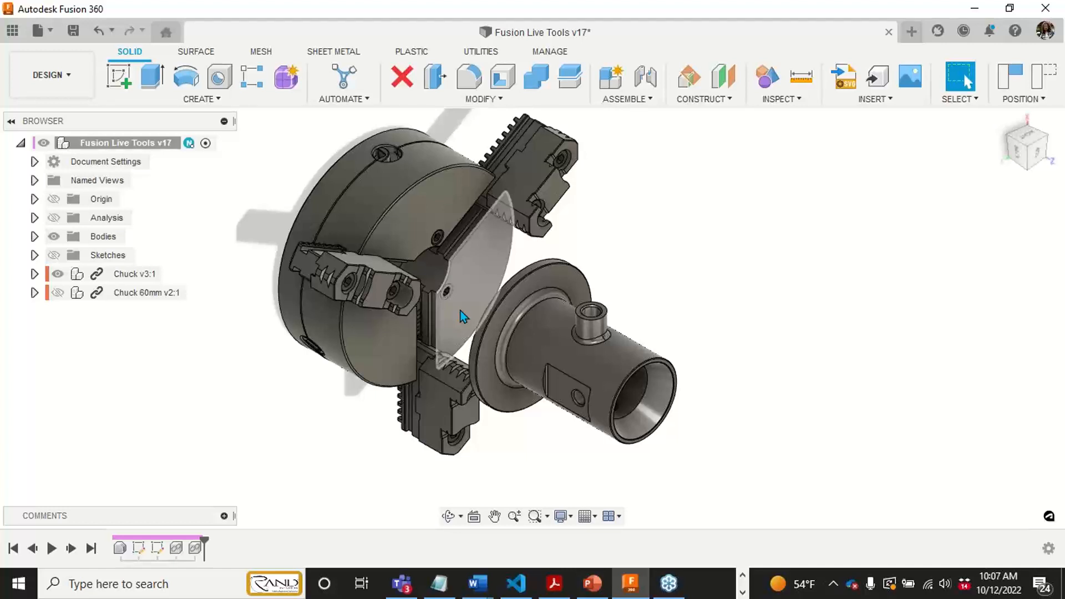
- Open the Workholding folder inside the CAM Samples project of the cloud data
middle_drag(604, 200, 605, 217)
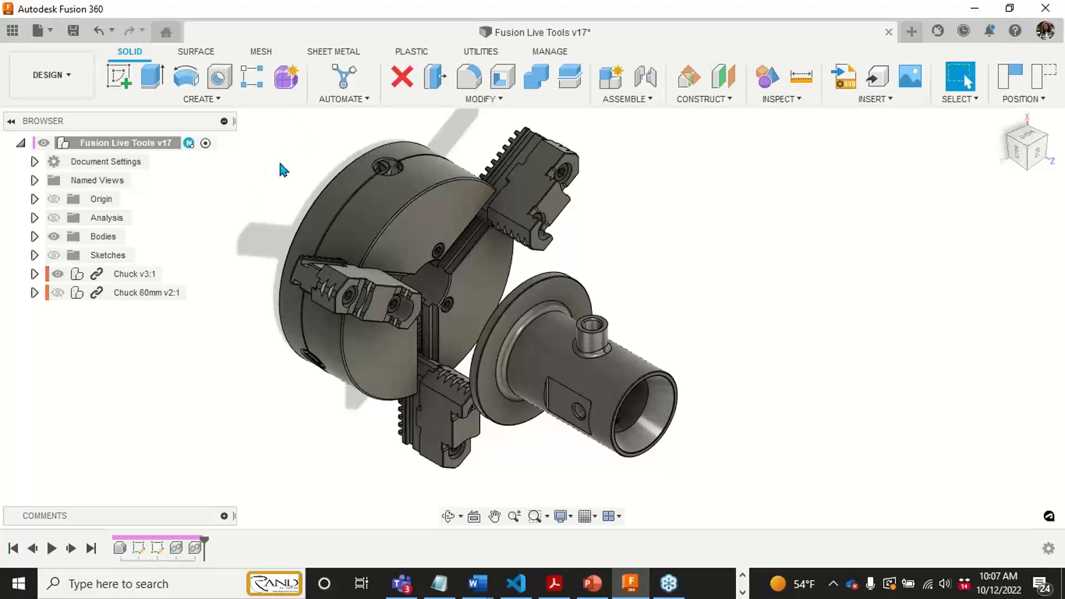
click(13, 31)
click(19, 122)
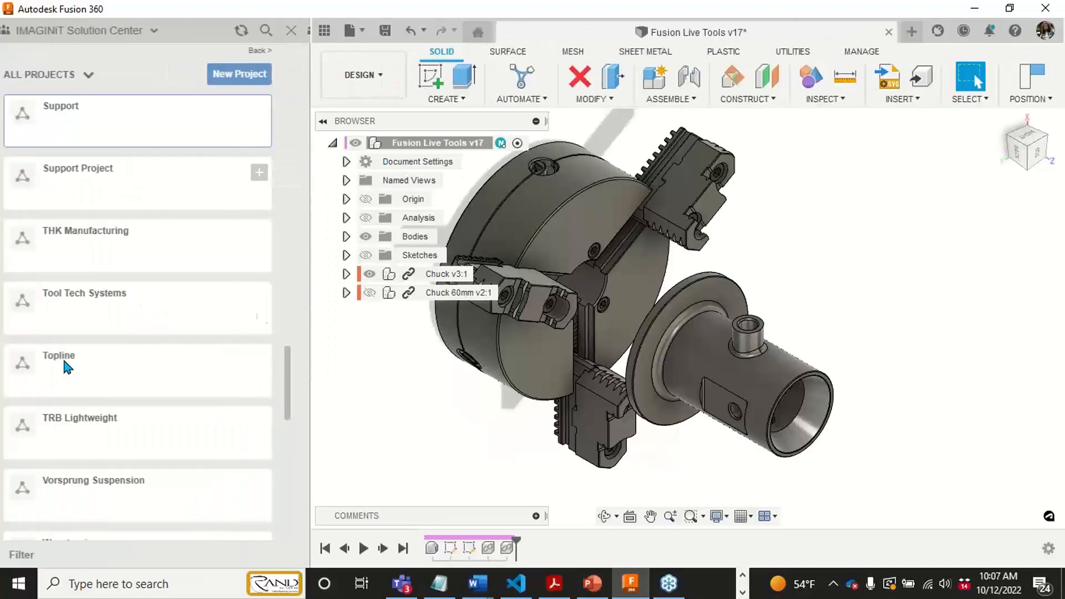
scroll(110, 333, down, 10)
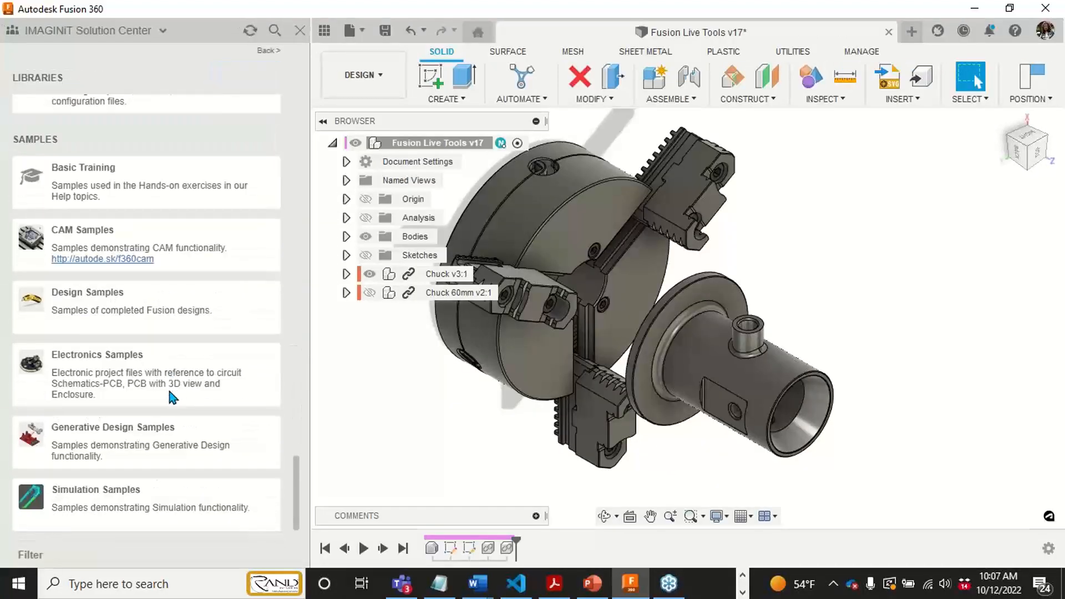
scroll(171, 389, up, 2)
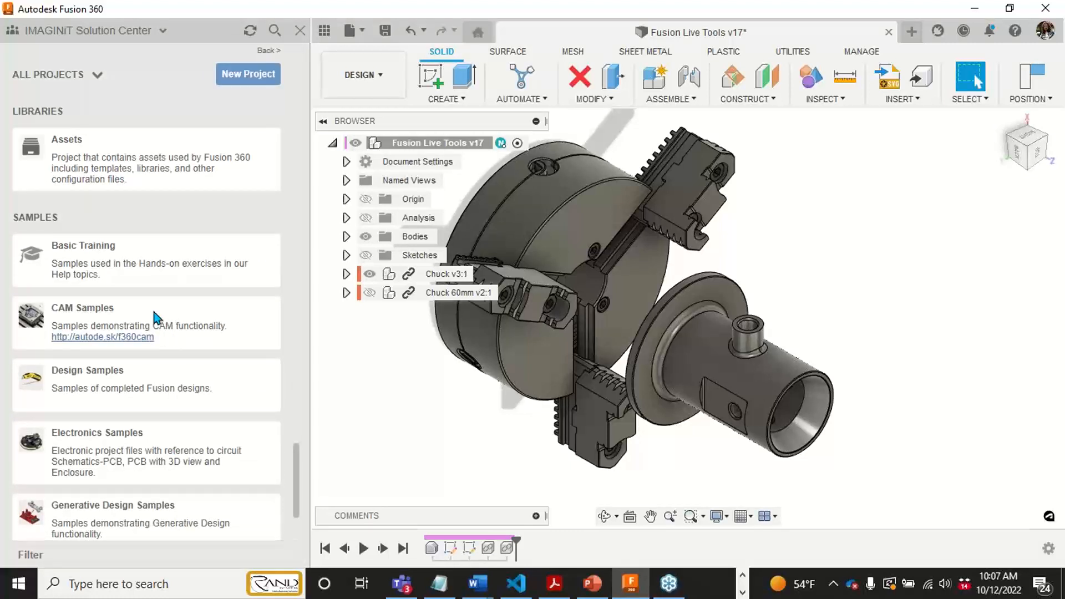
click(157, 317)
scroll(156, 266, down, 1)
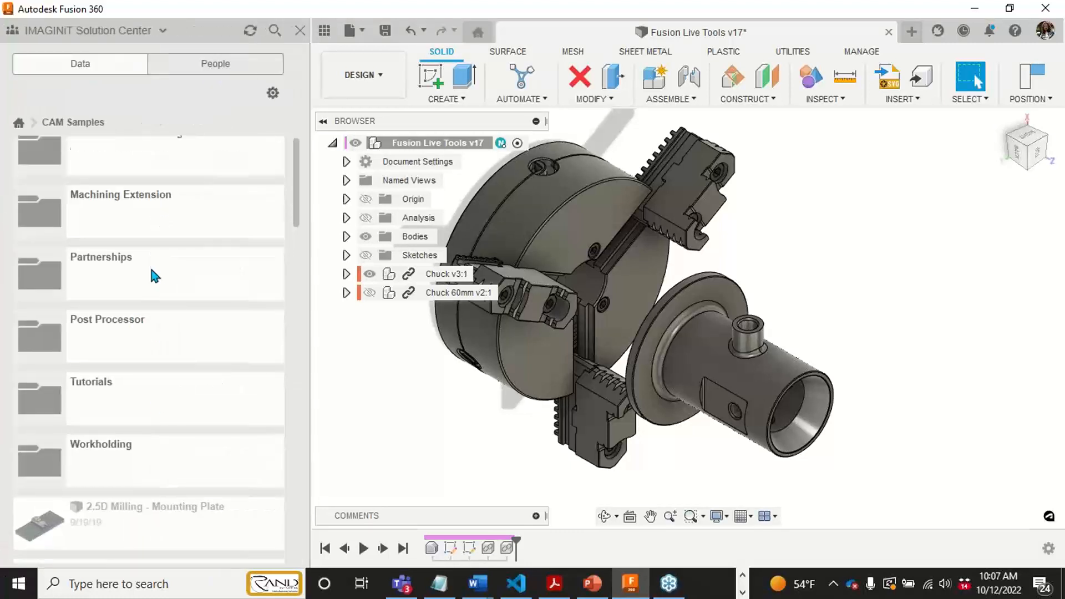
scroll(144, 361, down, 3)
click(141, 390)
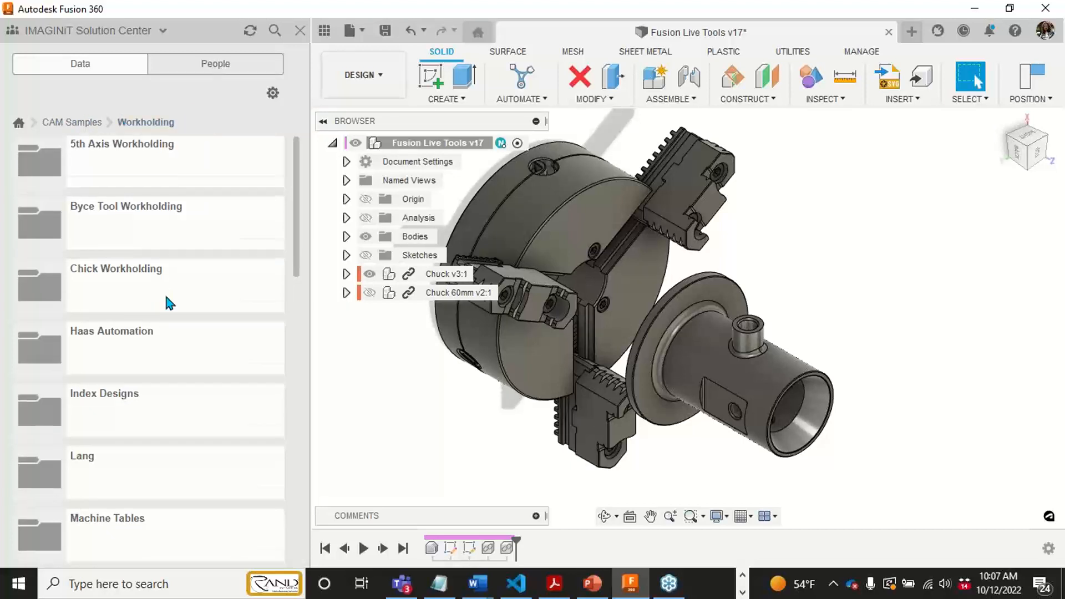
- Look through the Workholding folder for vise and chuck models, and close the project data
scroll(166, 294, down, 5)
scroll(169, 302, down, 9)
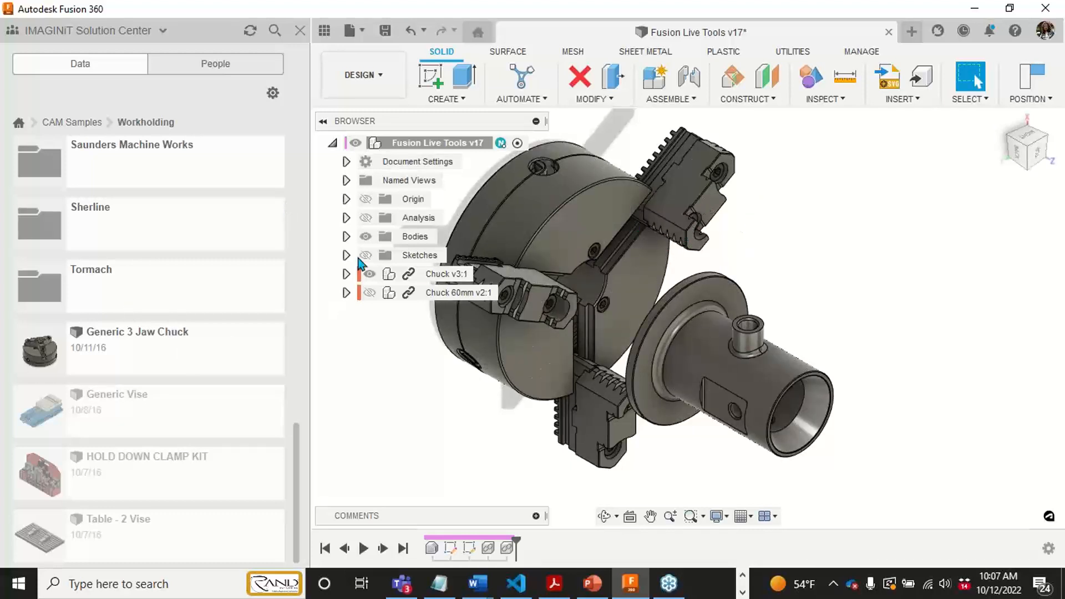
click(300, 30)
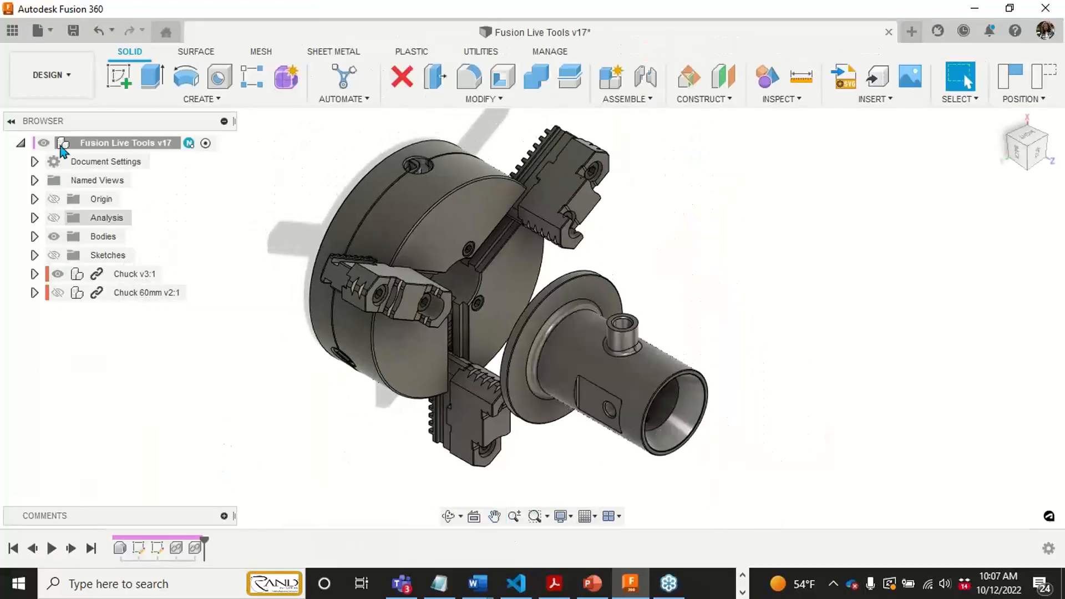
- Switch to the Manufacture workspace, bring up the milling tools and clear the Setup1 selection
click(83, 93)
click(70, 262)
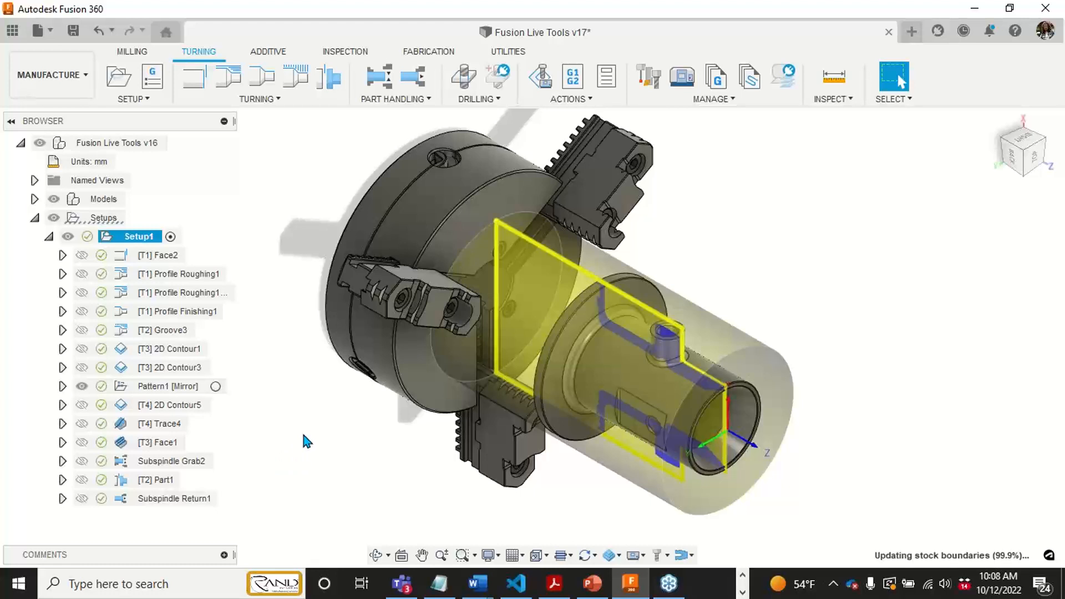
click(132, 51)
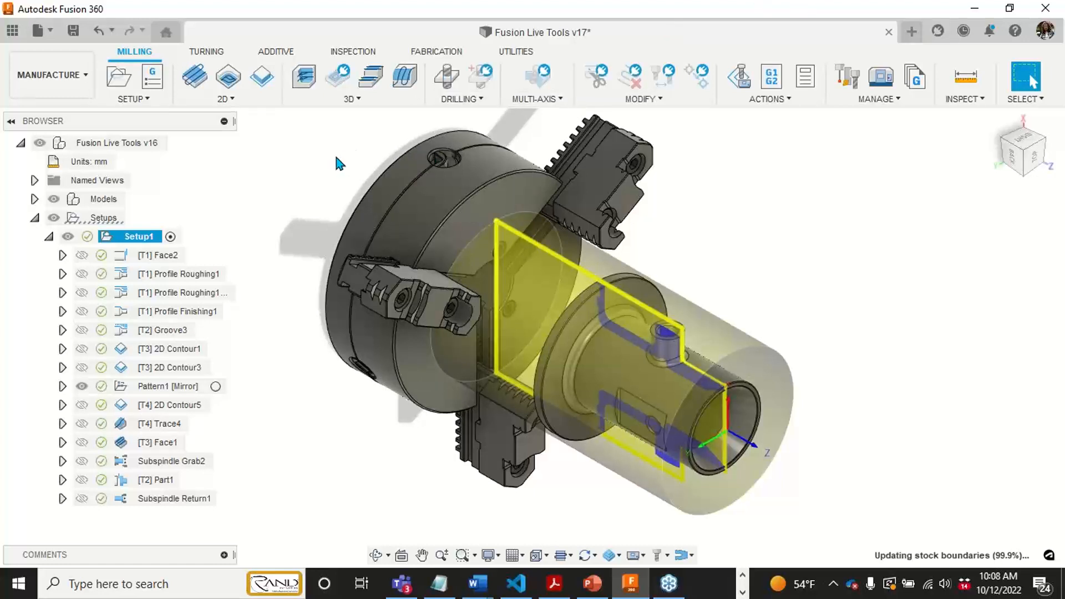
middle_drag(336, 158, 333, 166)
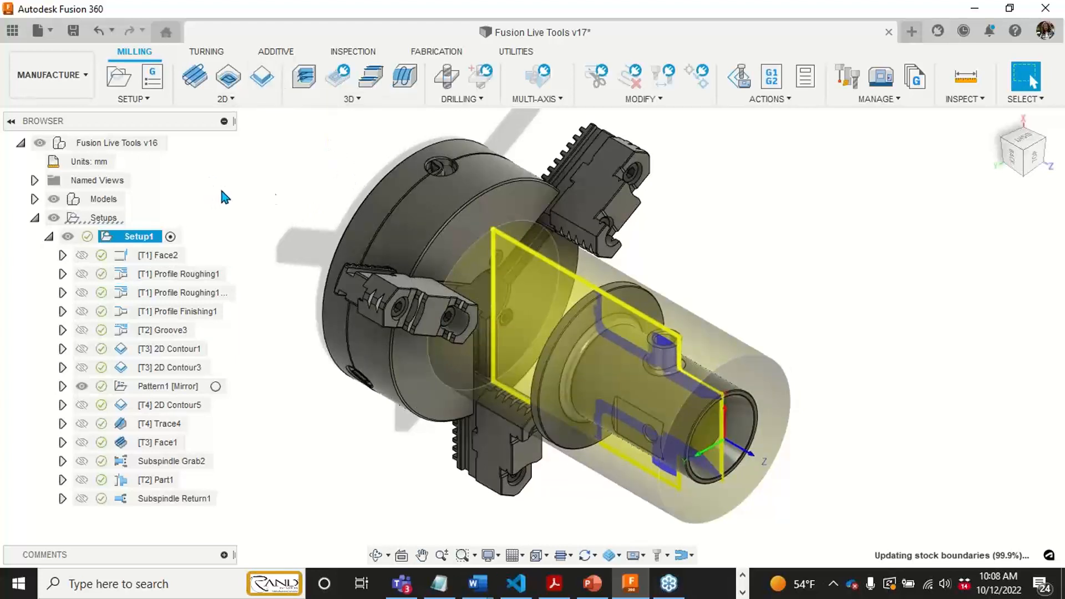
middle_drag(824, 460, 824, 452)
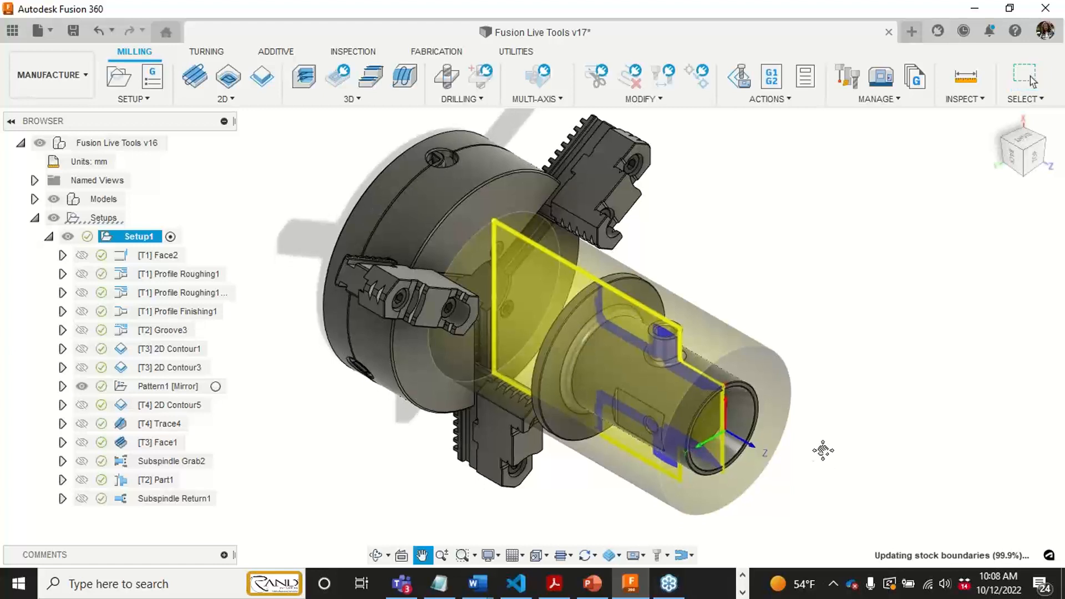
click(867, 427)
mouse_move(838, 441)
middle_down()
mouse_move(839, 428)
mouse_move(849, 445)
middle_up()
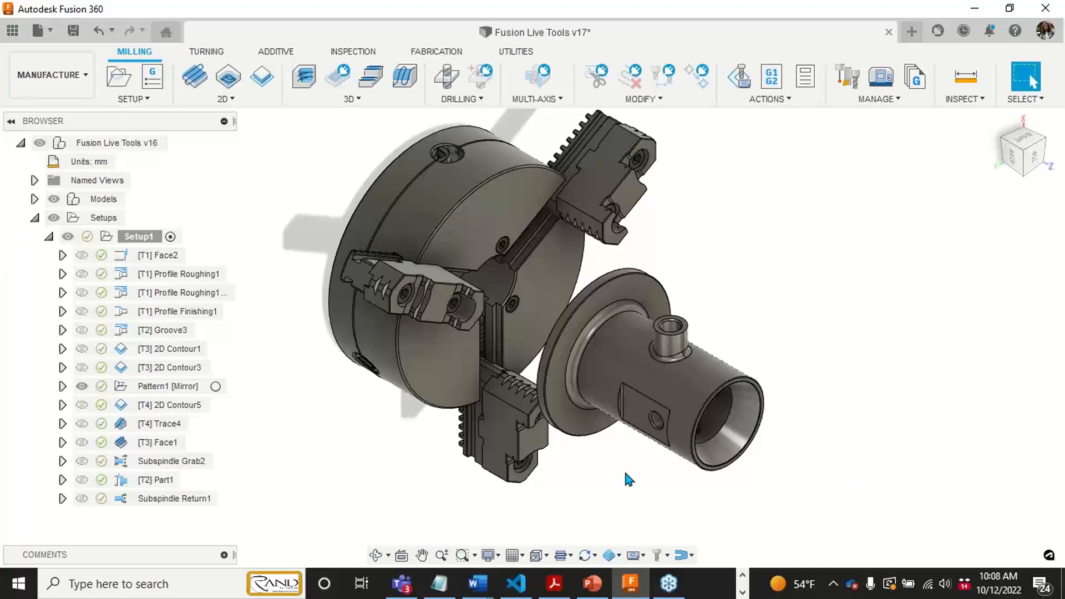
scroll(679, 373, up, 2)
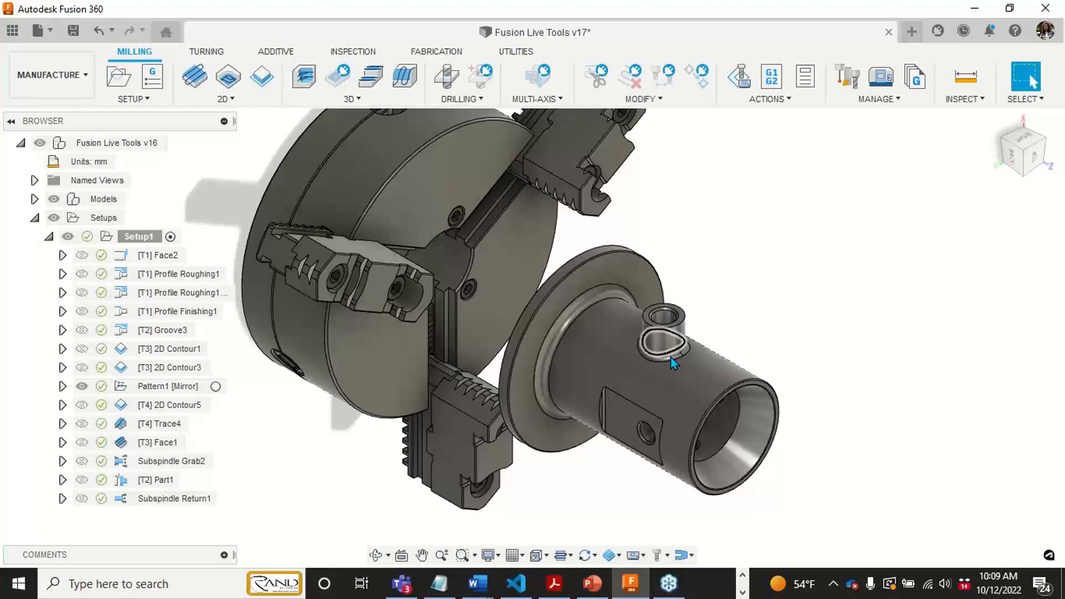
middle_drag(567, 285, 620, 300)
scroll(600, 300, down, 1)
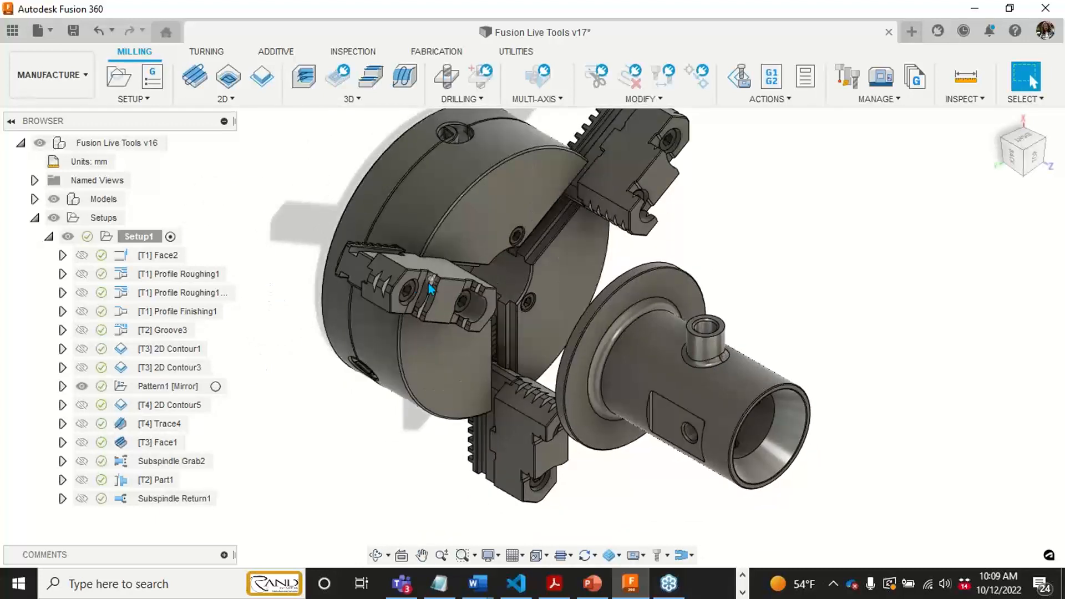
middle_drag(432, 284, 435, 295)
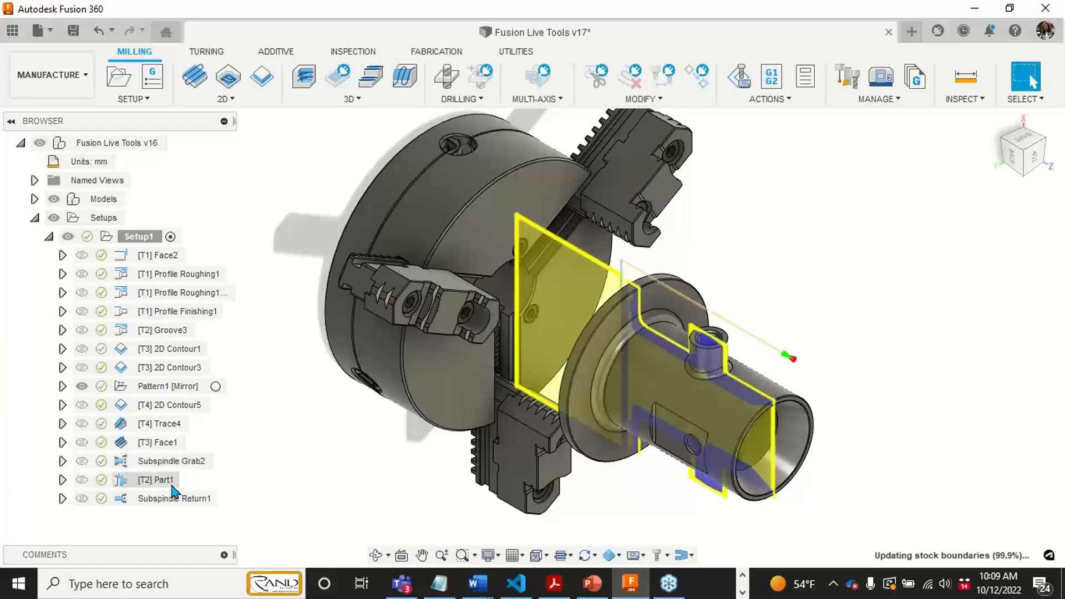
middle_drag(346, 390, 340, 392)
scroll(339, 394, down, 1)
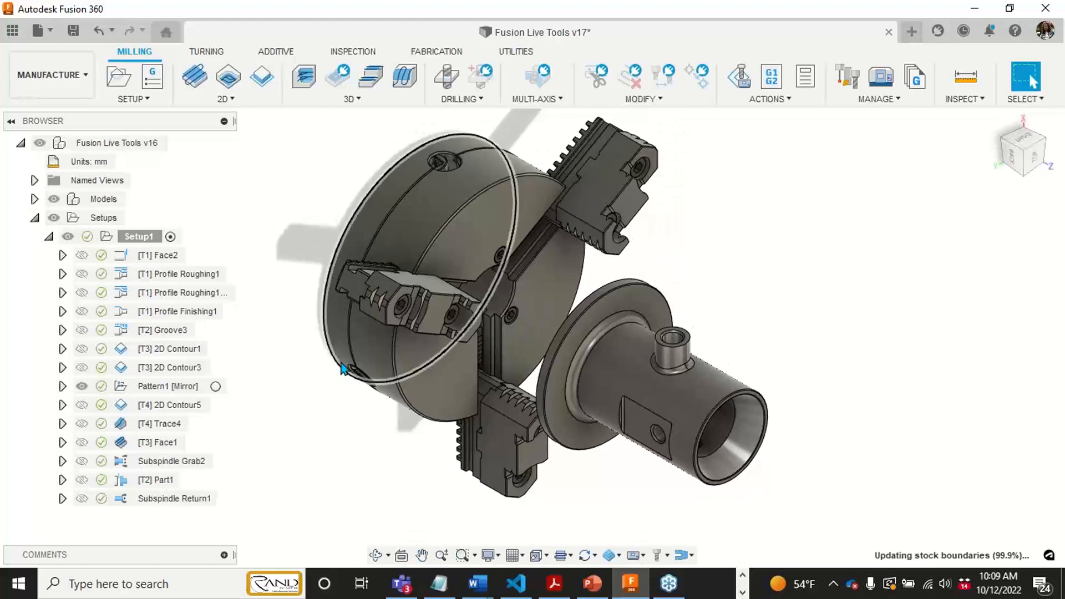
- Preview the toolpaths and remaining stock of the Face2 and first Profile Roughing1 operations in Setup1
click(167, 257)
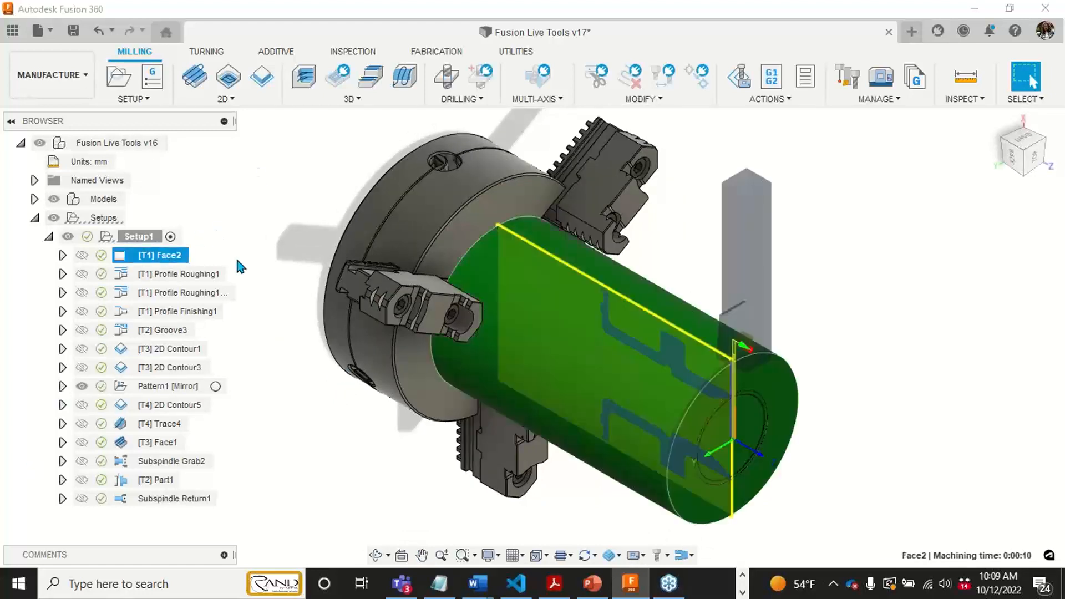
middle_drag(273, 249, 265, 244)
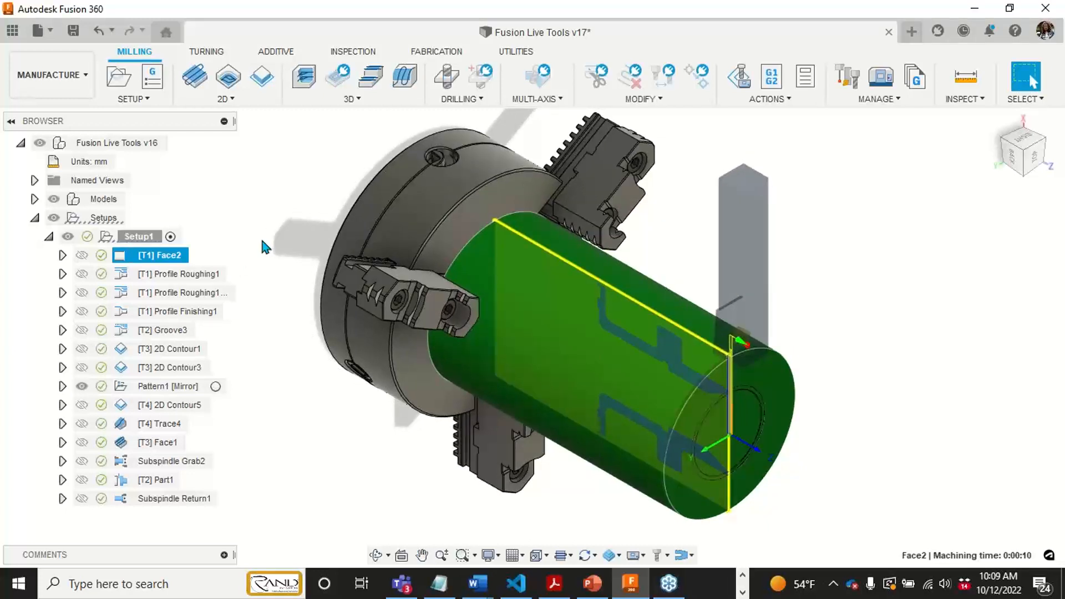
click(183, 278)
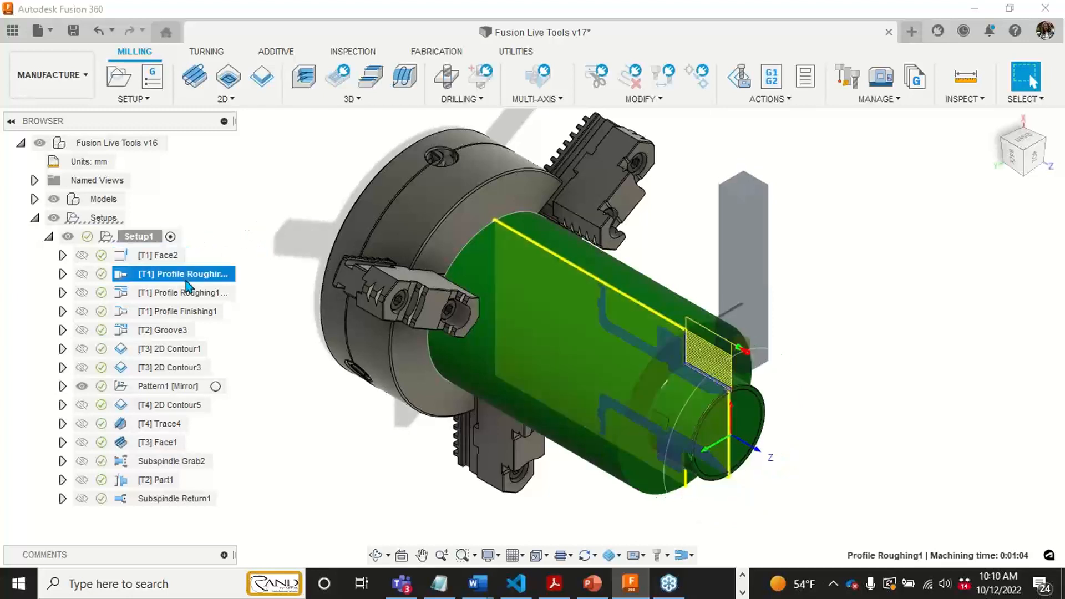
click(167, 258)
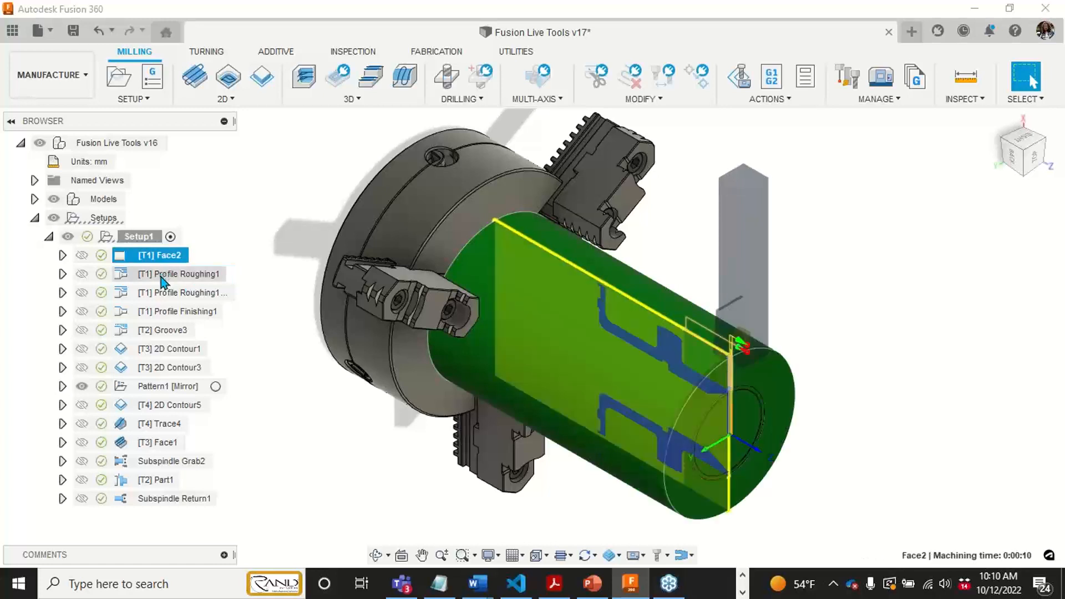
click(166, 280)
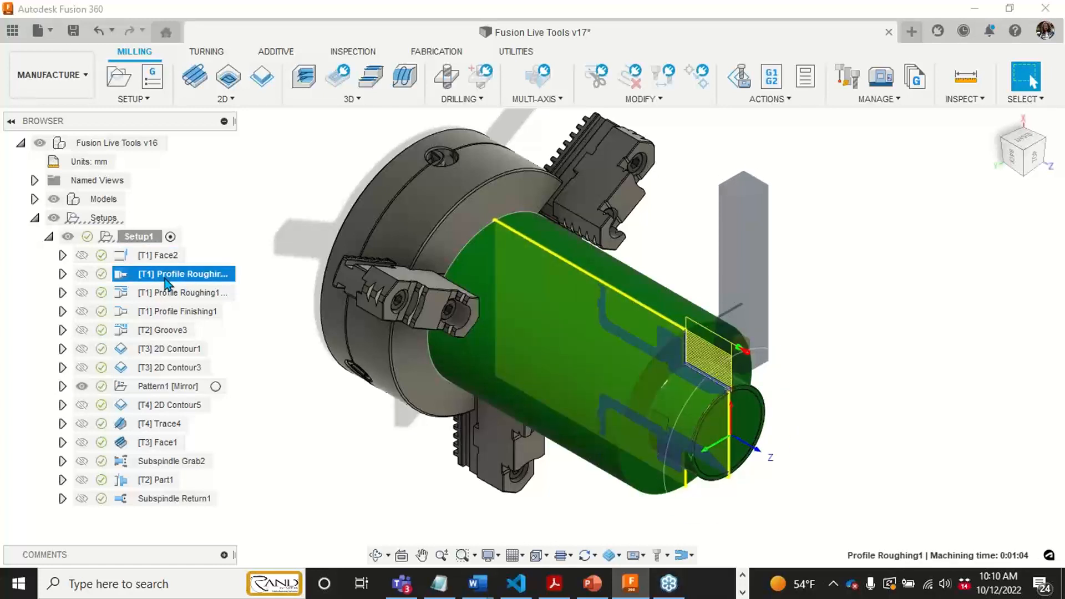
- Preview the toolpaths of the second profile roughing, Profile Finishing1 and Groove3 operations
click(167, 292)
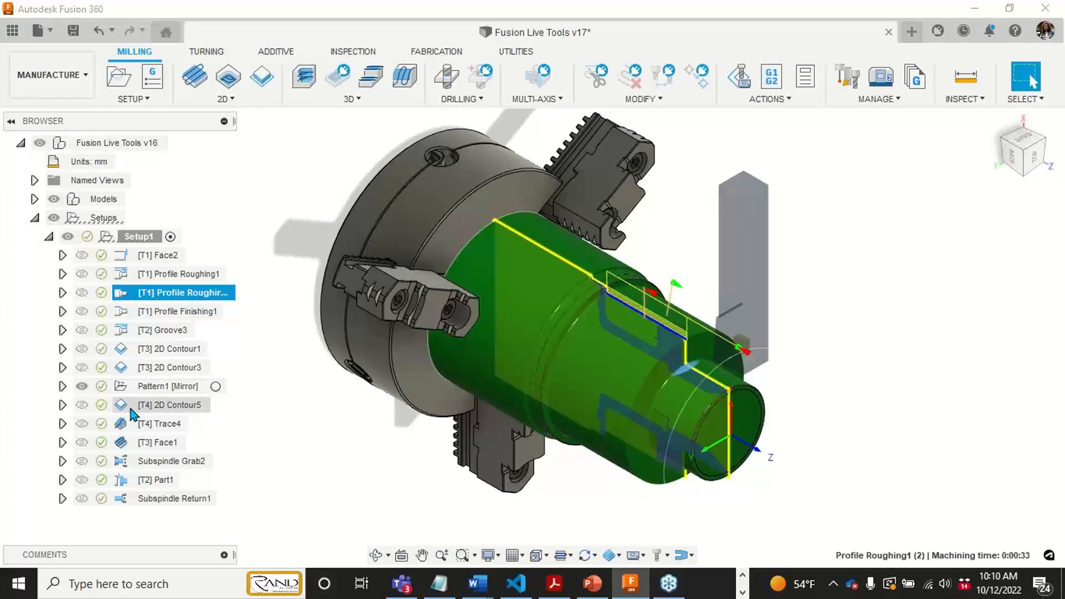
click(177, 314)
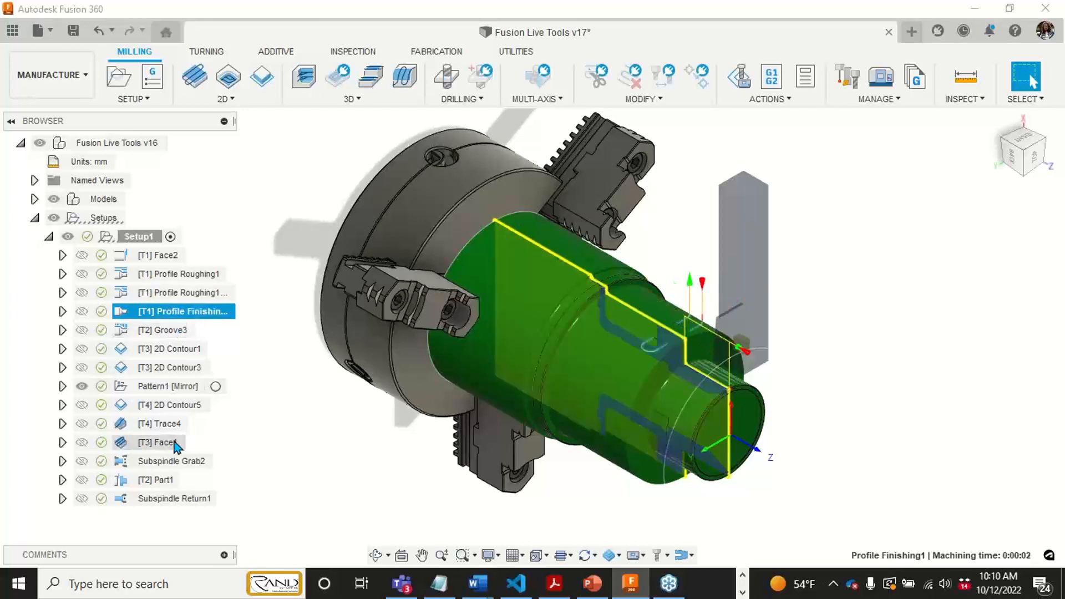
click(166, 331)
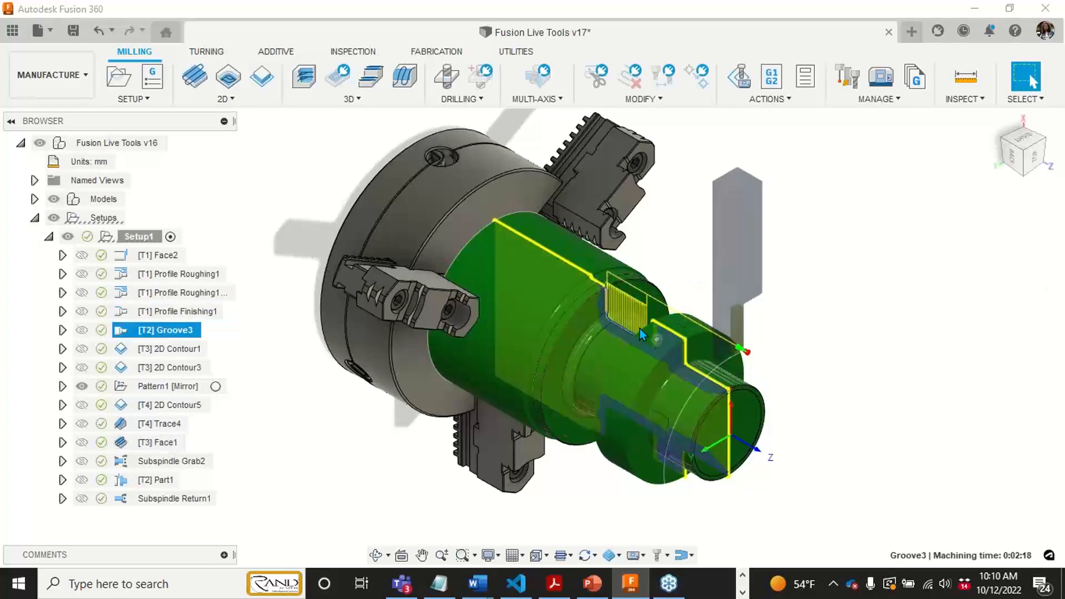
scroll(640, 329, up, 3)
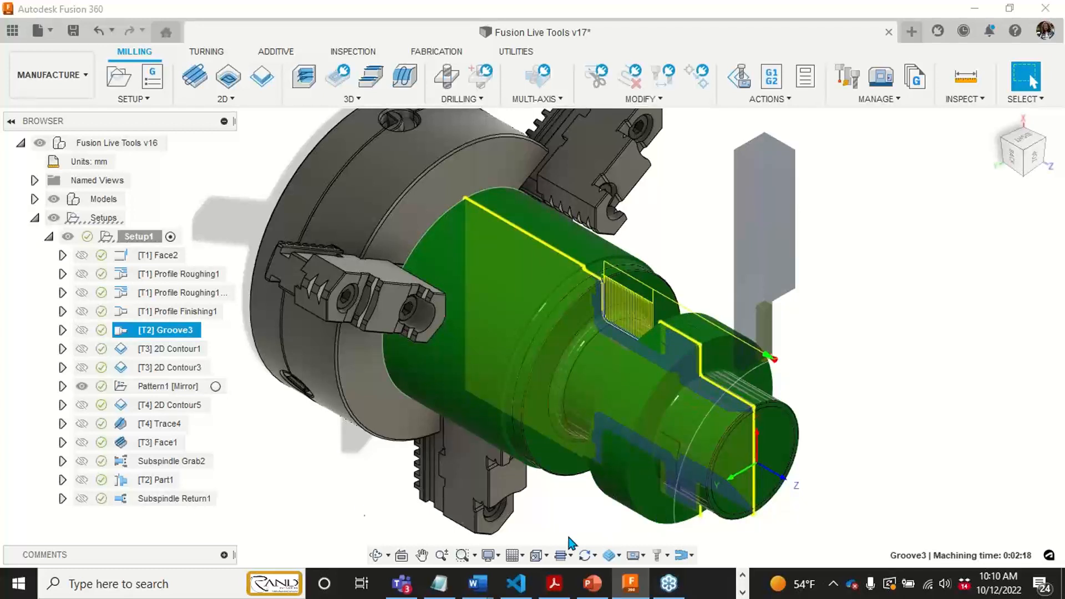
- Display the 2D Contour1 toolpath and examine it up close around the part's side boss
click(184, 350)
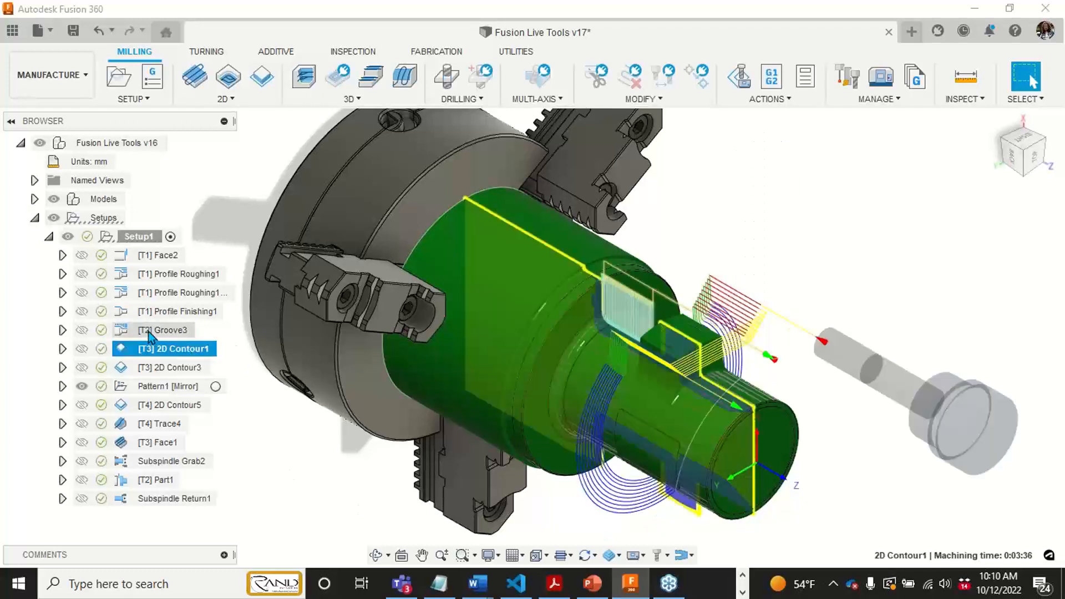
middle_drag(460, 354, 447, 331)
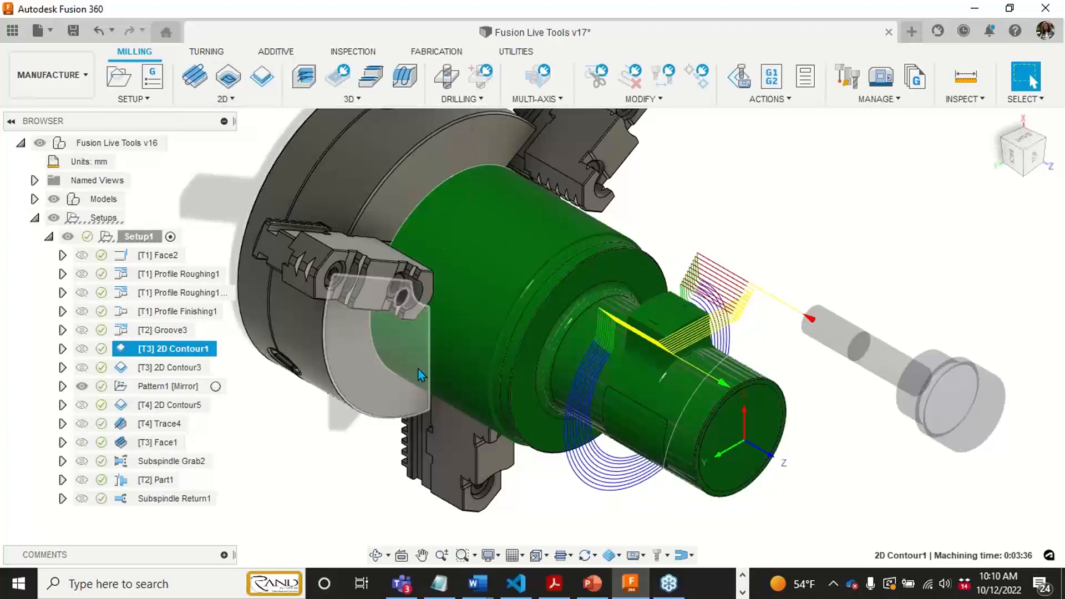
middle_drag(419, 368, 451, 398)
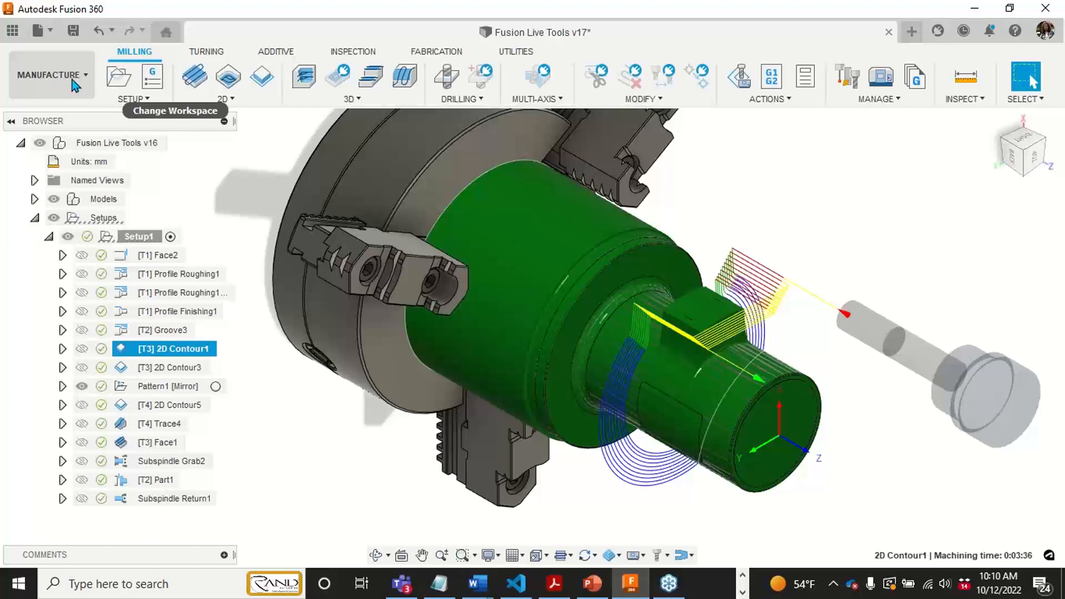
middle_drag(304, 375, 392, 450)
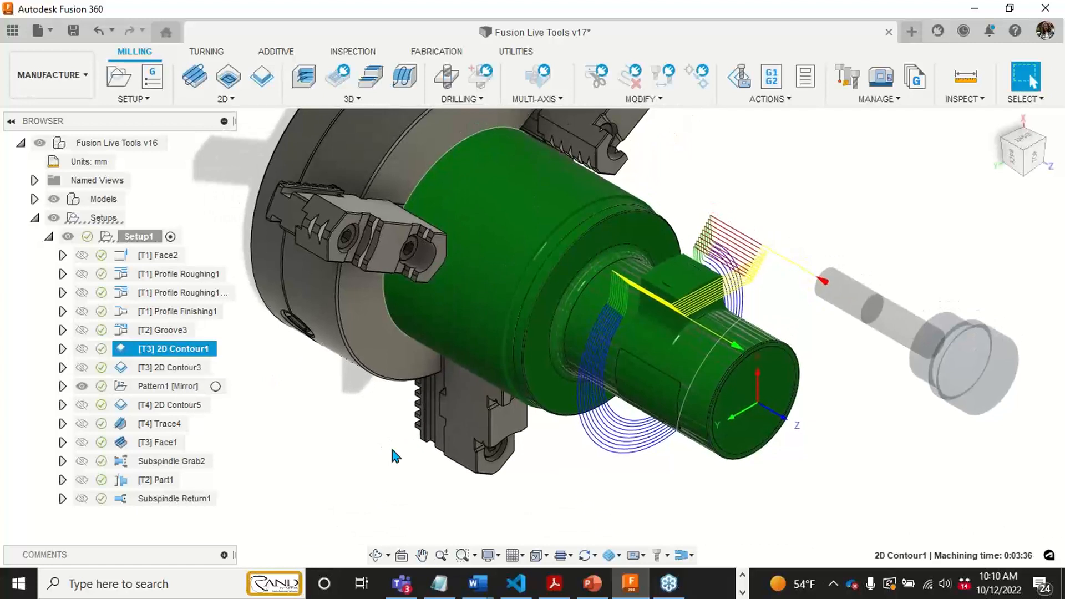
middle_drag(752, 311, 743, 290)
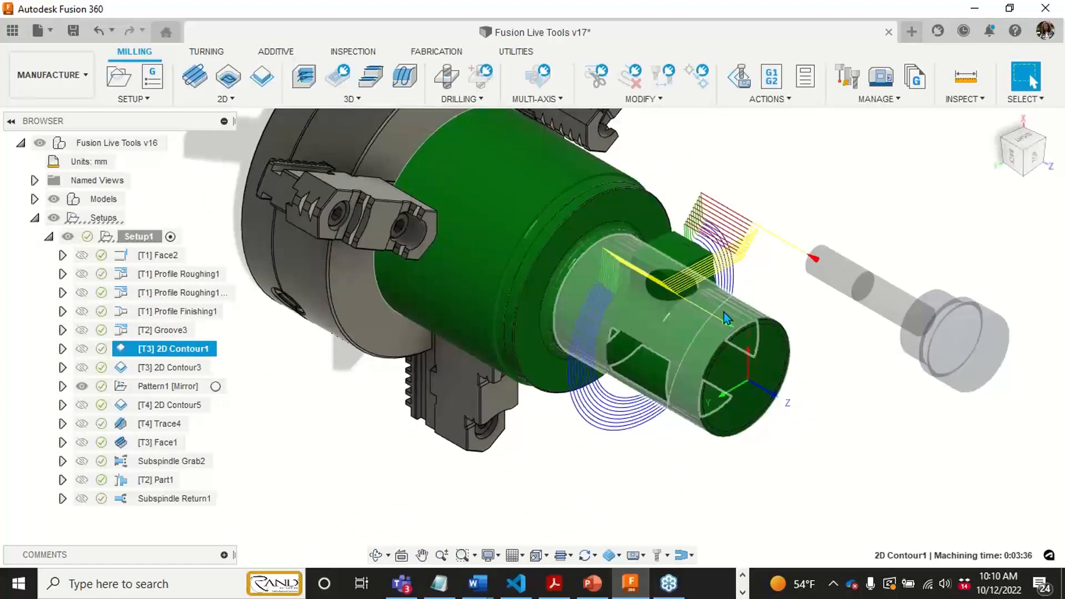
scroll(632, 261, up, 3)
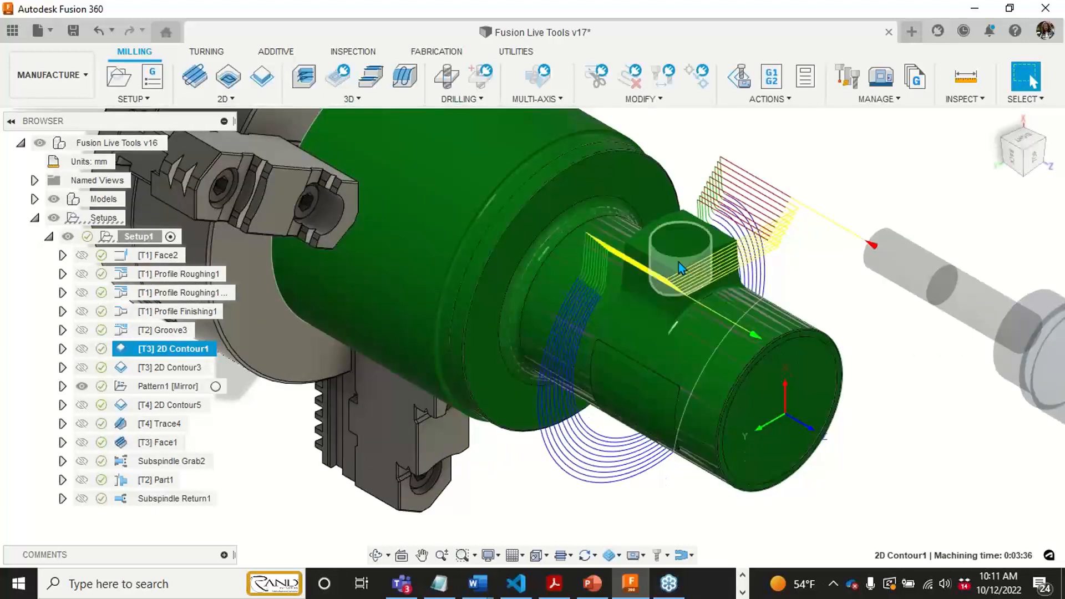
middle_drag(691, 291, 701, 302)
scroll(700, 302, down, 3)
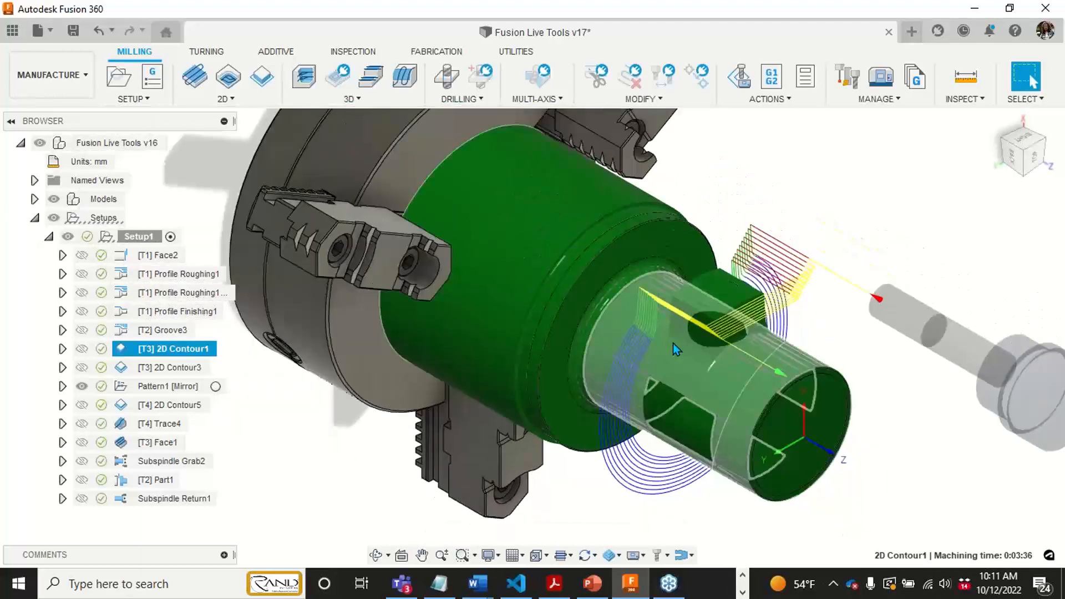
- Switch back to the Design workspace
click(59, 93)
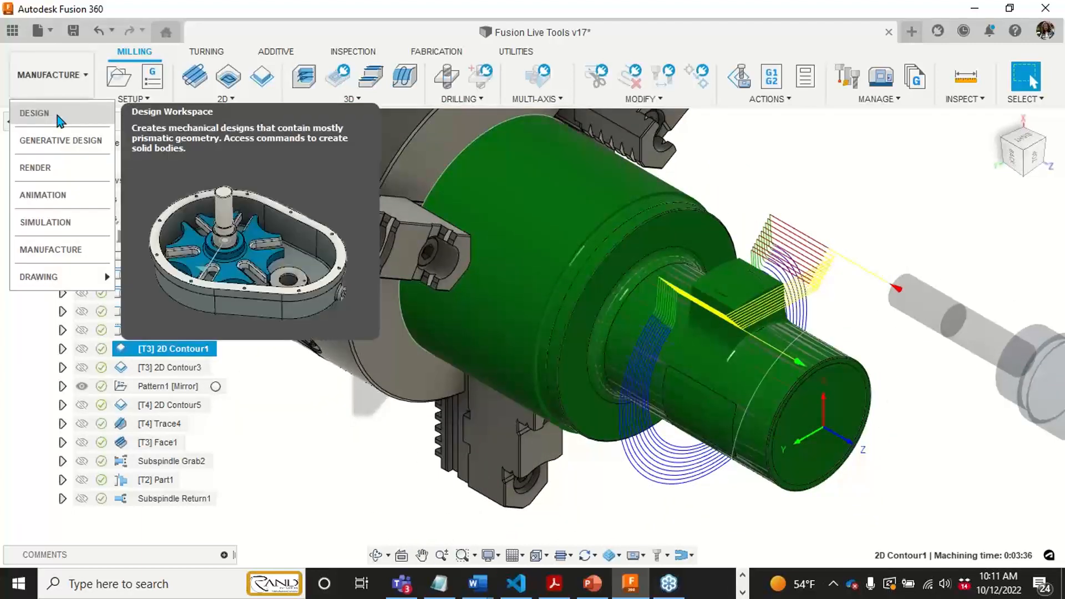
click(34, 113)
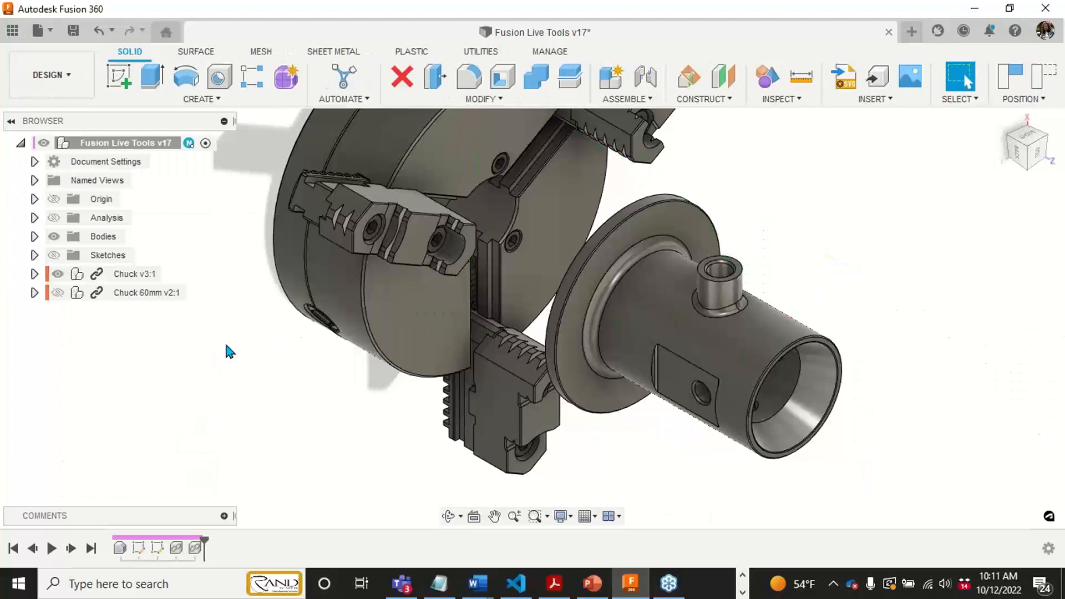
- Show the design's sketches on the part and switch to the Manufacture workspace
click(53, 256)
mouse_move(920, 392)
middle_down()
mouse_move(905, 345)
mouse_move(887, 358)
middle_up()
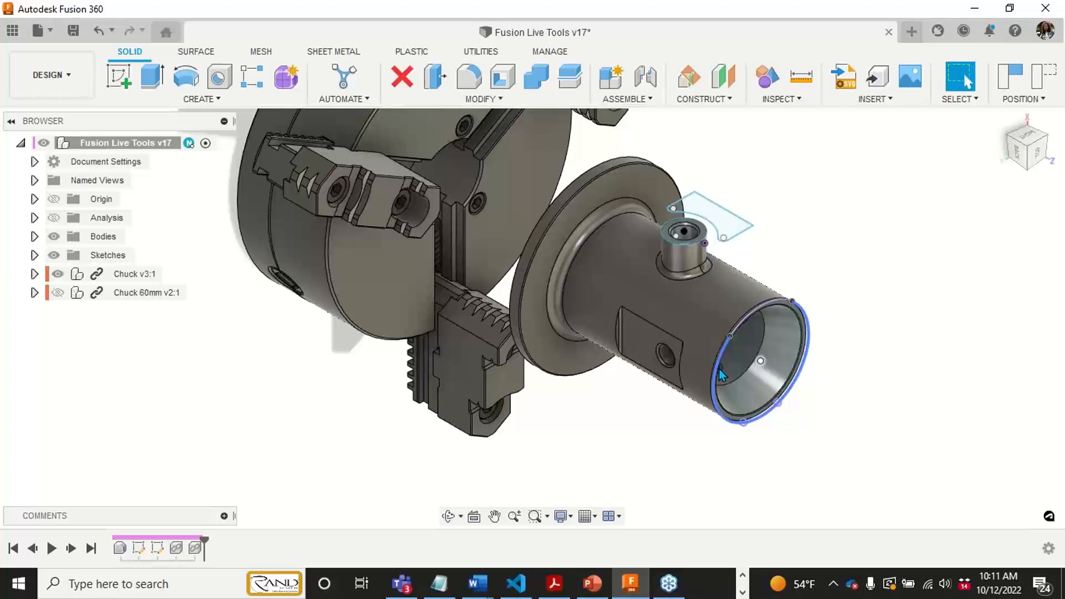
click(52, 75)
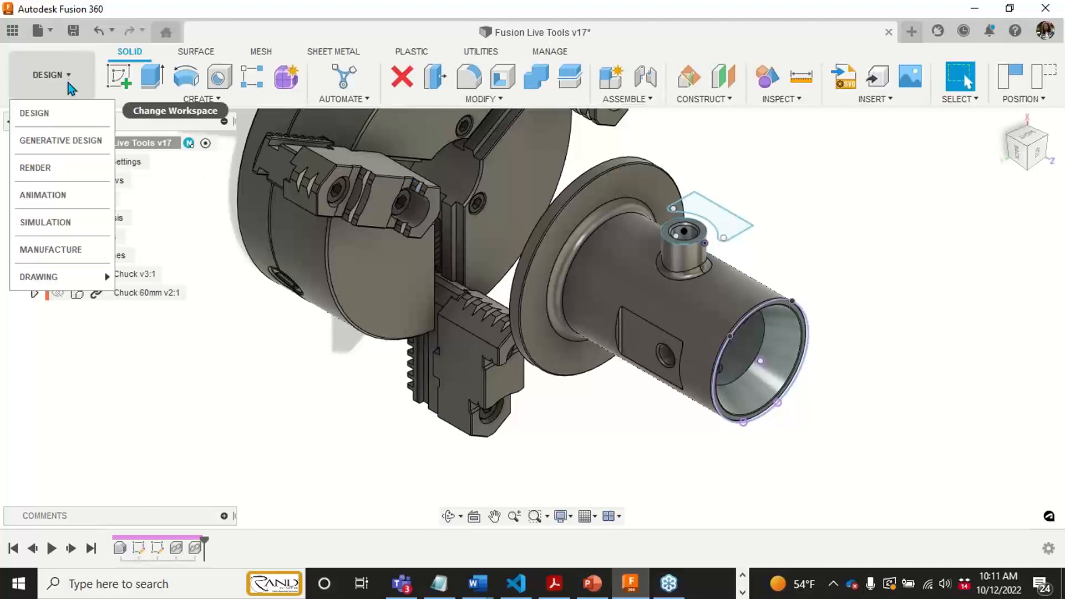
click(51, 250)
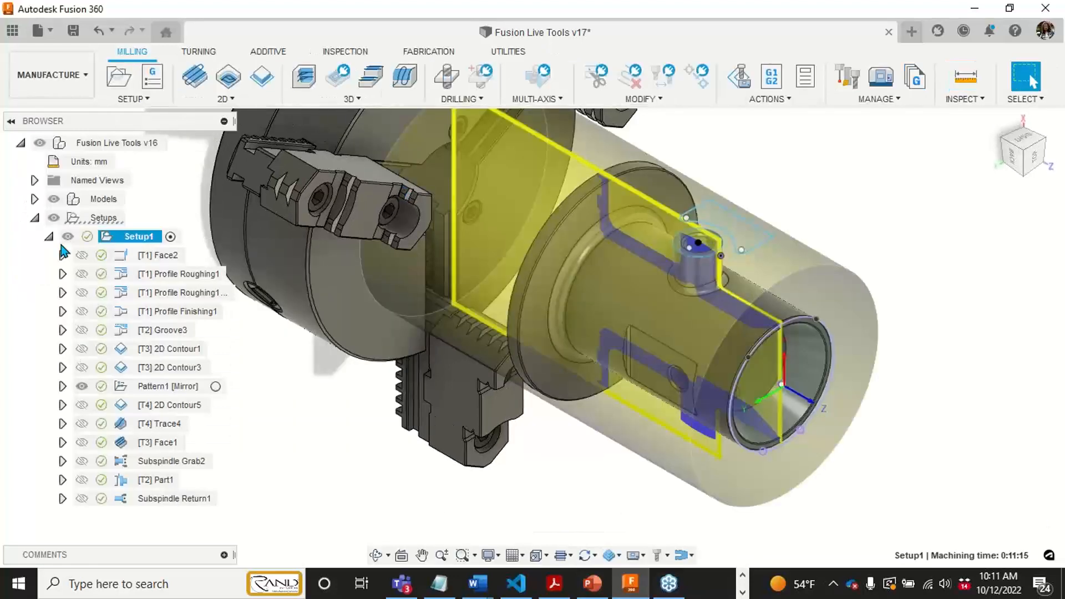
- Open 2D Contour1 for editing, review its tool, geometry and passes settings, and leave without changes
click(177, 349)
right_click(180, 358)
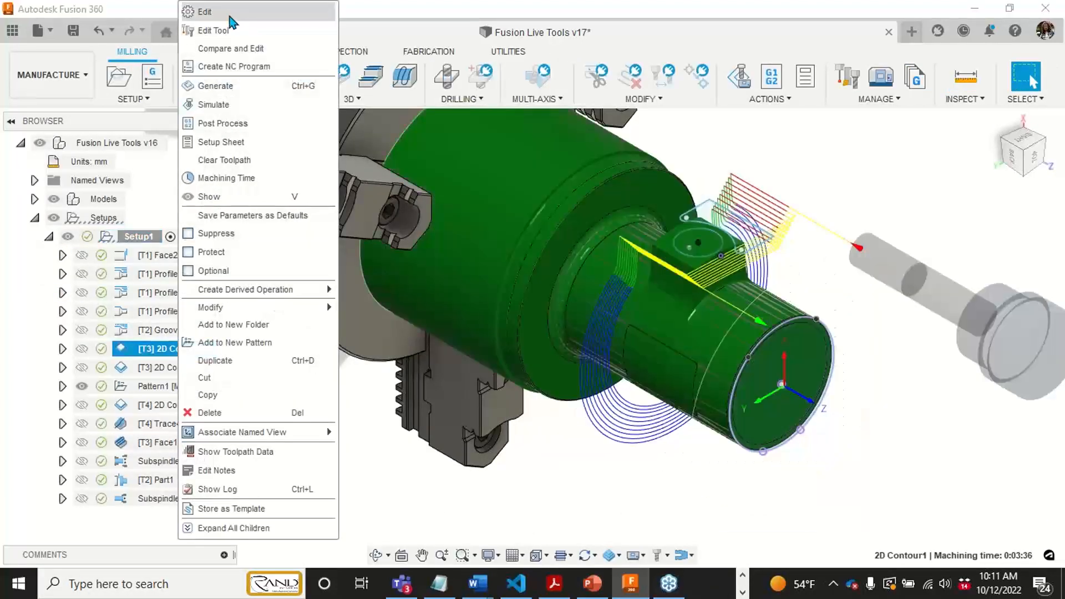
click(233, 10)
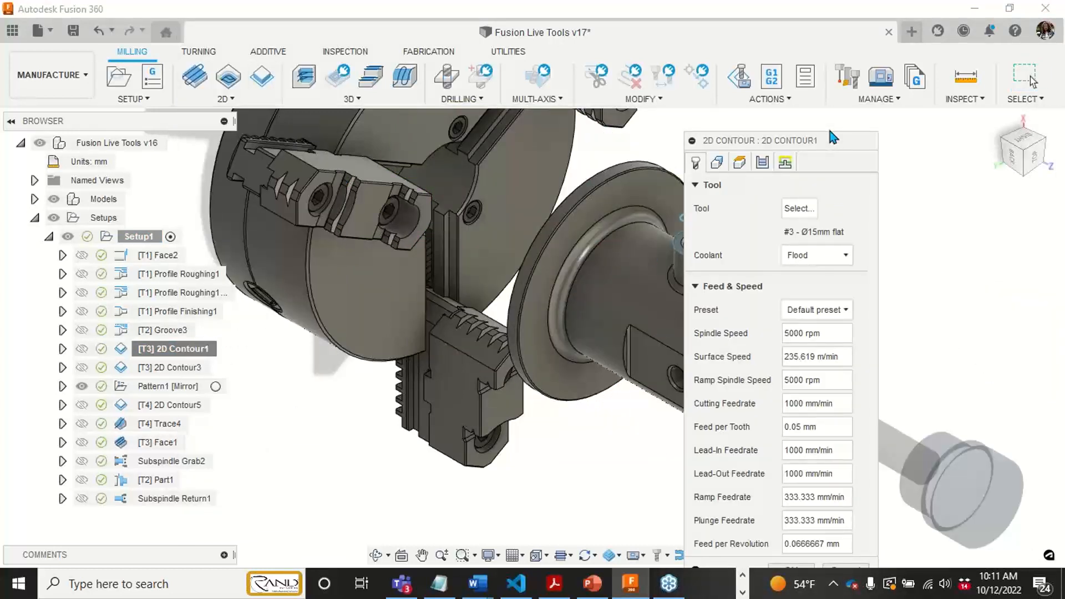
drag(834, 137, 1005, 97)
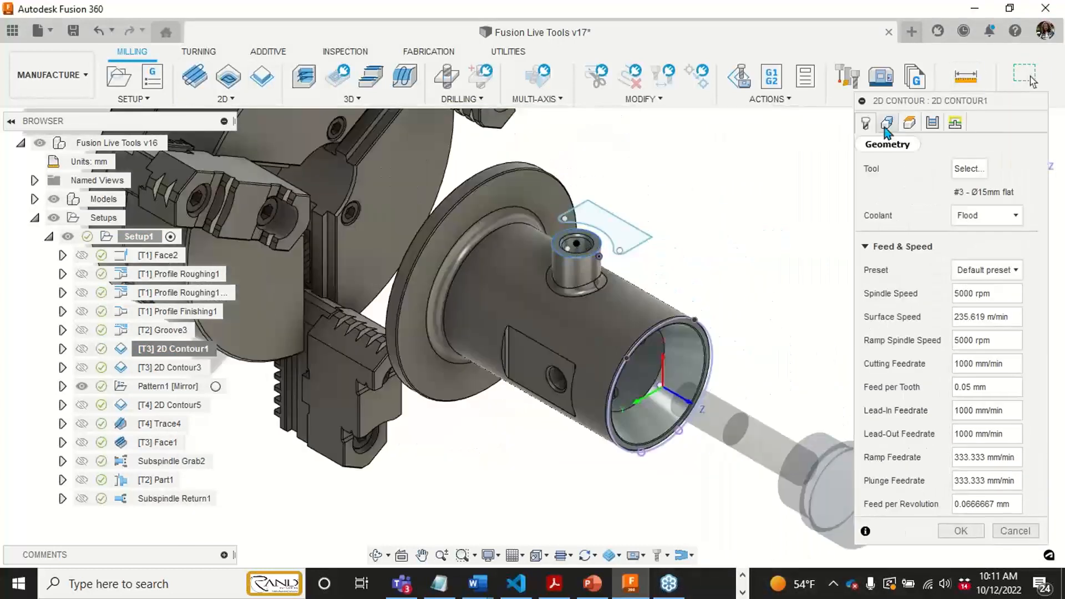
click(886, 127)
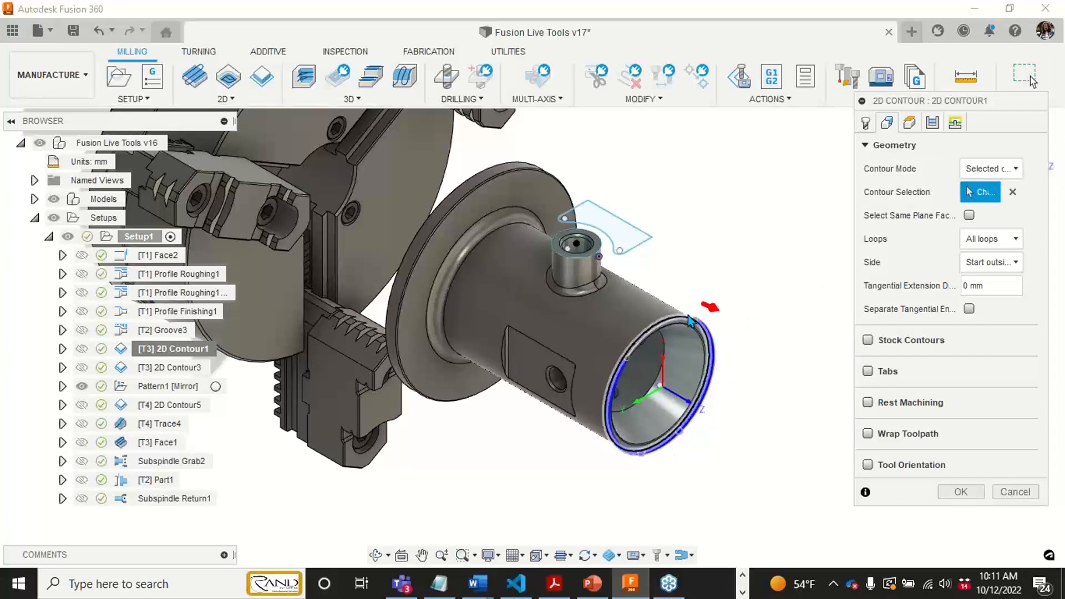
click(932, 123)
drag(957, 103, 918, 35)
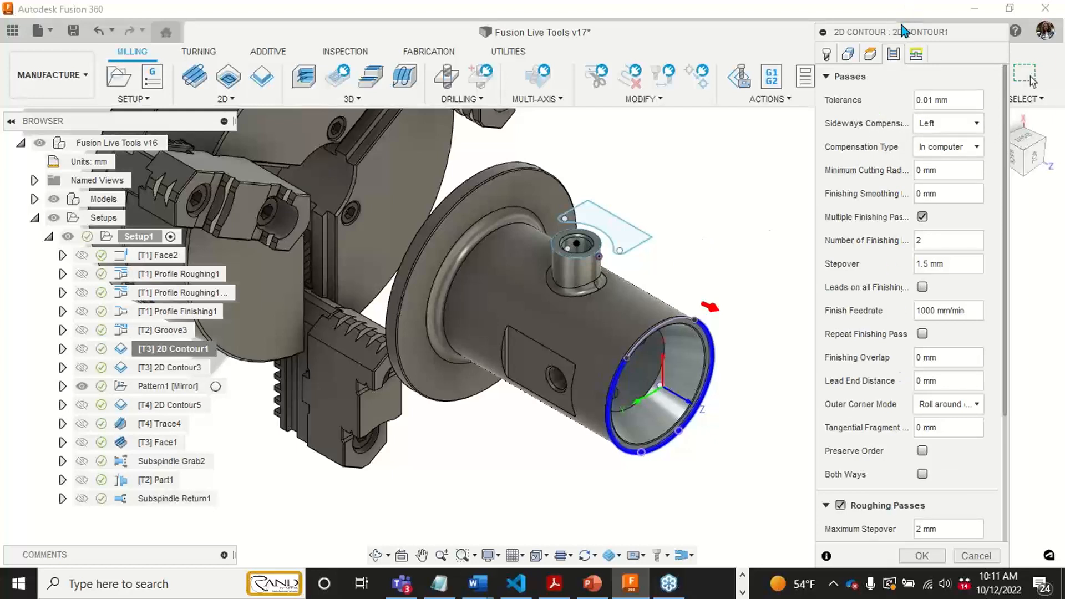
drag(903, 30, 887, 25)
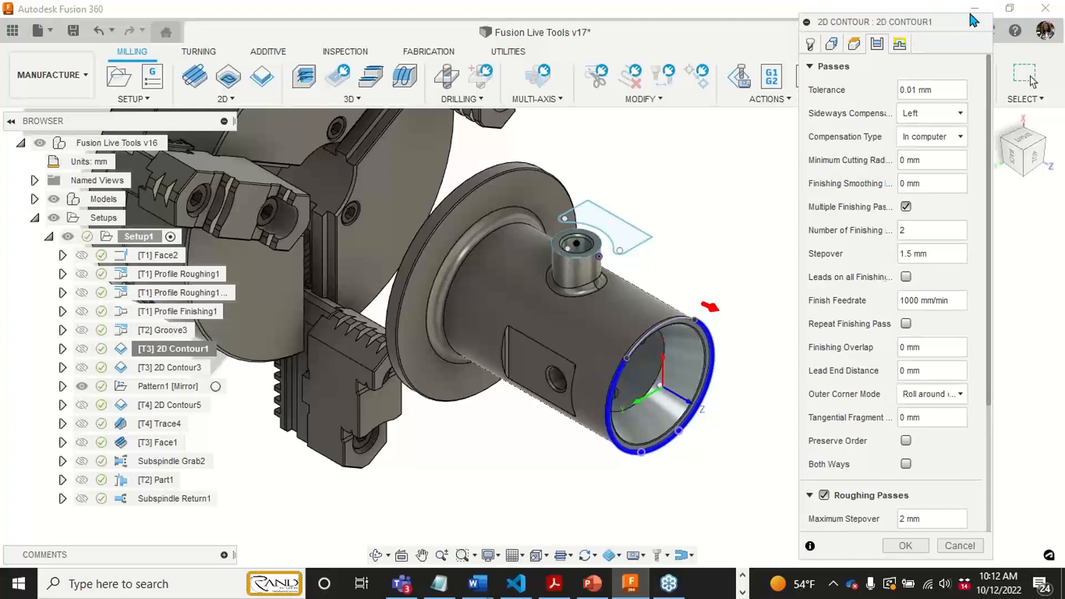
click(960, 546)
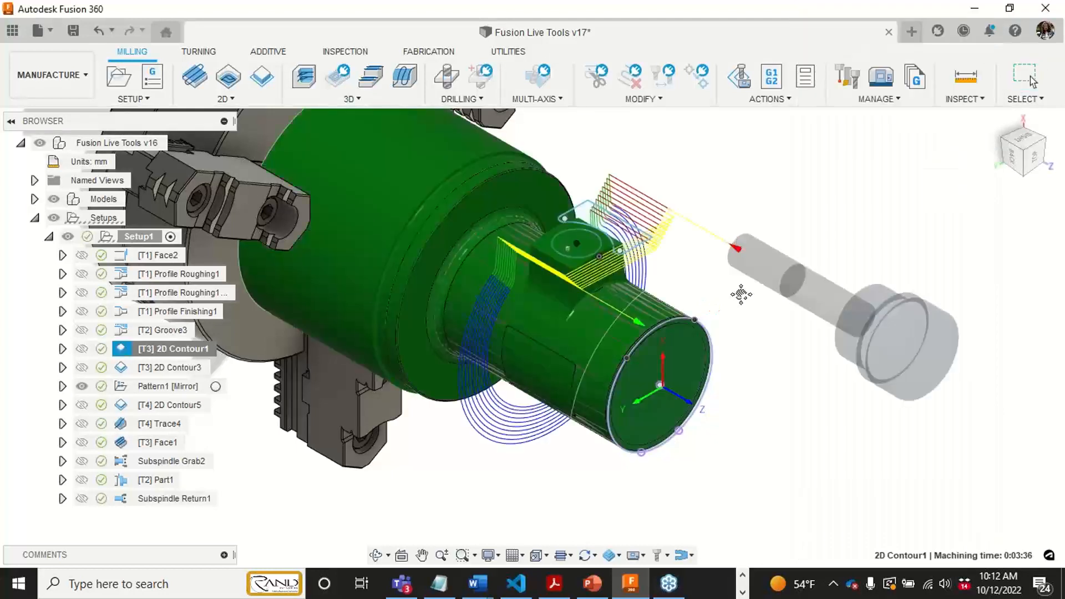
- Preview the toolpaths of 2D Contour3, 2D Contour5 and the mirrored Pattern1 in Setup1
middle_drag(741, 293, 812, 280)
click(592, 481)
click(200, 368)
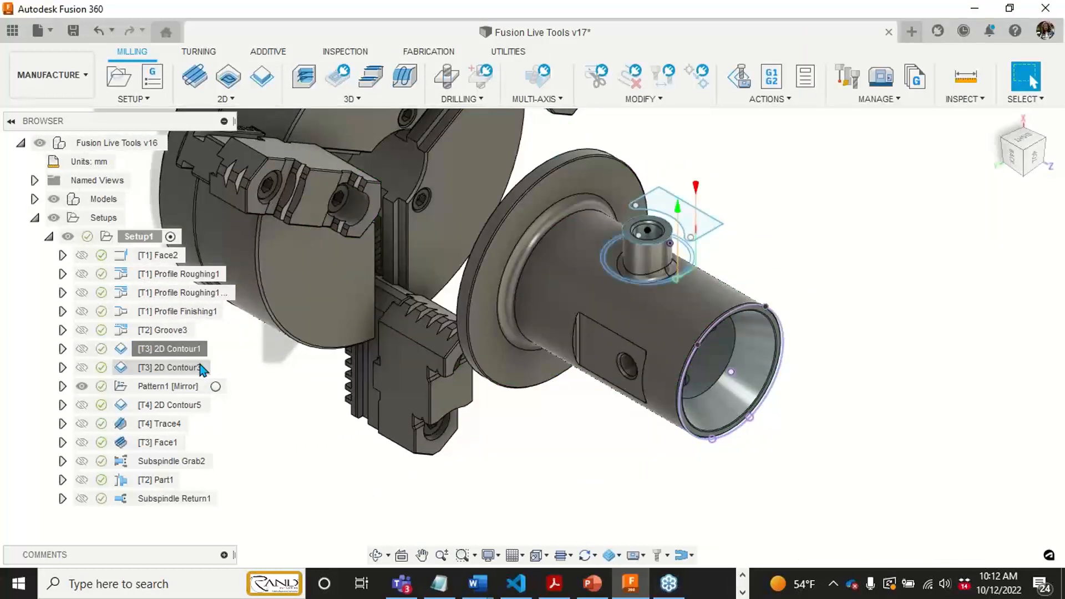
click(174, 407)
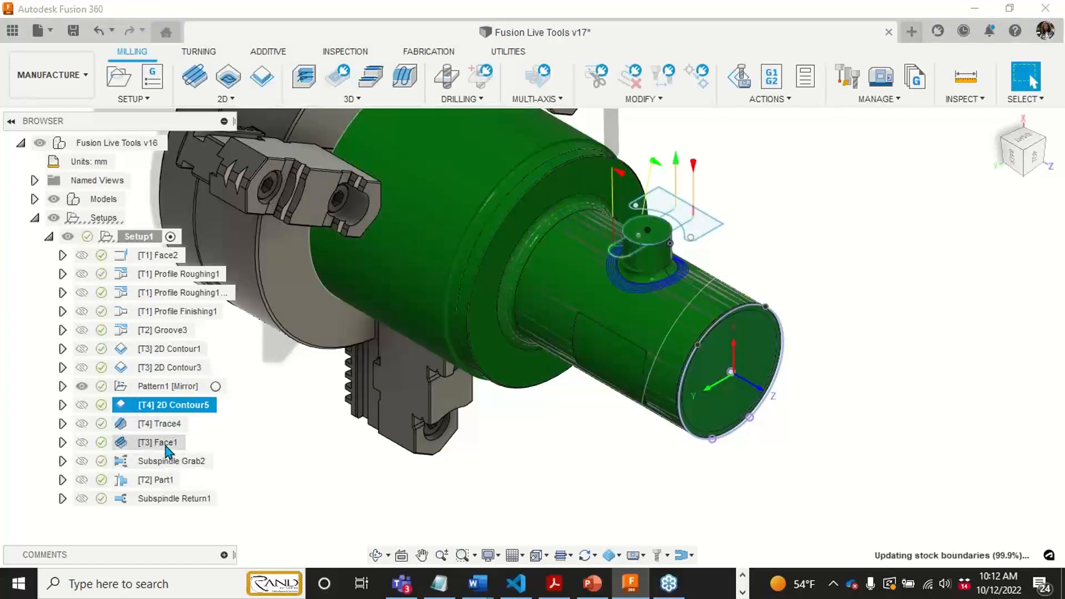
click(85, 388)
click(141, 387)
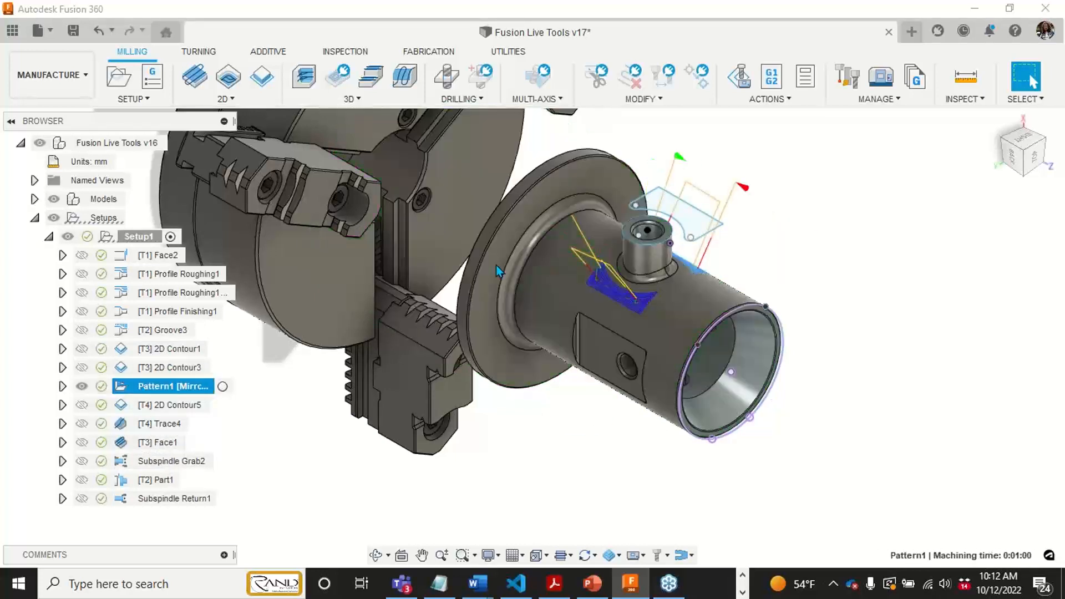
- Display the 2D Contour1 toolpath followed by 2D Contour3, and examine the cut around the side boss
click(172, 349)
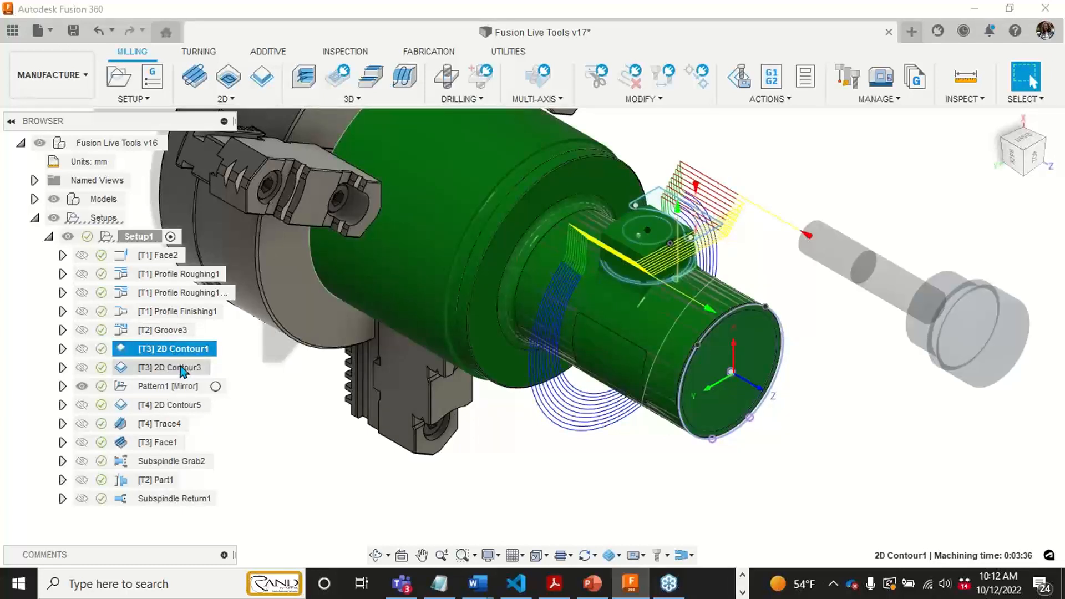
click(179, 366)
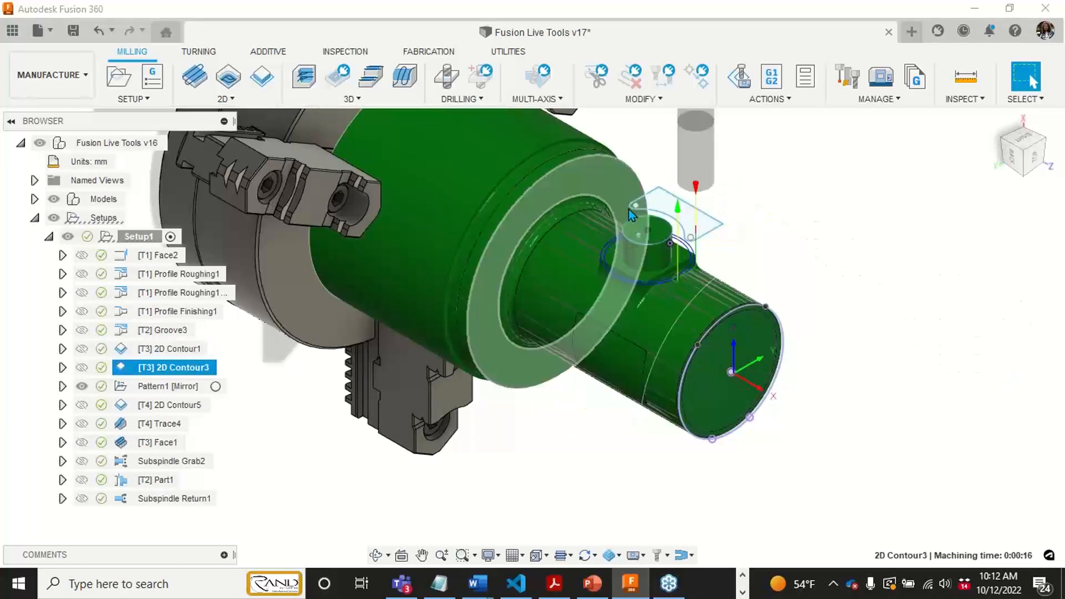
scroll(653, 219, up, 3)
middle_drag(652, 232, 653, 291)
key(Escape)
scroll(656, 263, down, 2)
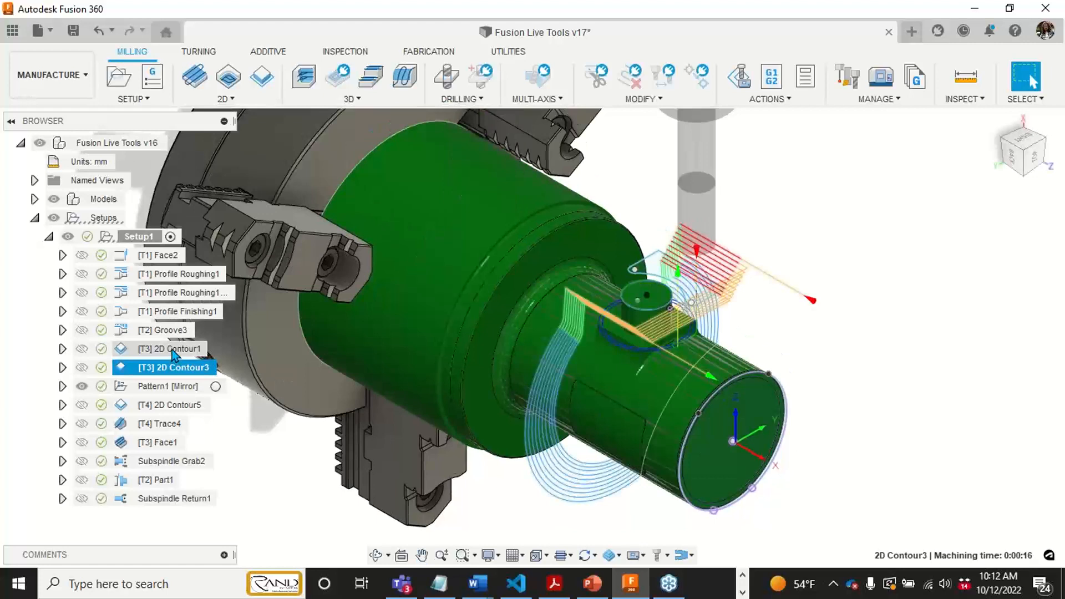
- Compare the tool orientation of 2D Contour1 with 2D Contour3 and inspect the remaining stock around the boss up close
click(173, 350)
scroll(541, 323, down, 5)
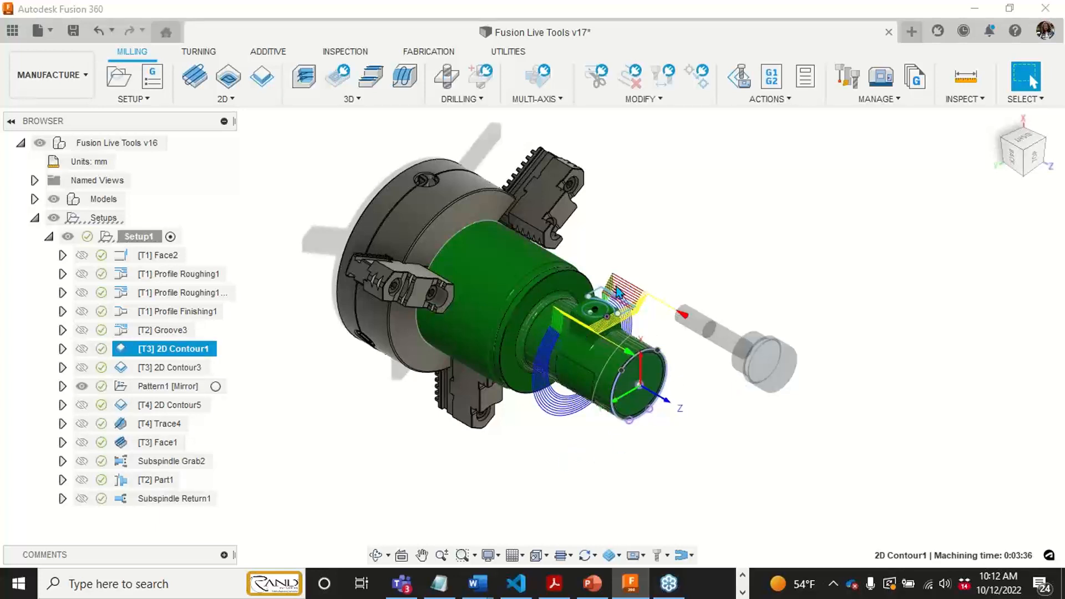
click(163, 367)
middle_drag(622, 239, 636, 273)
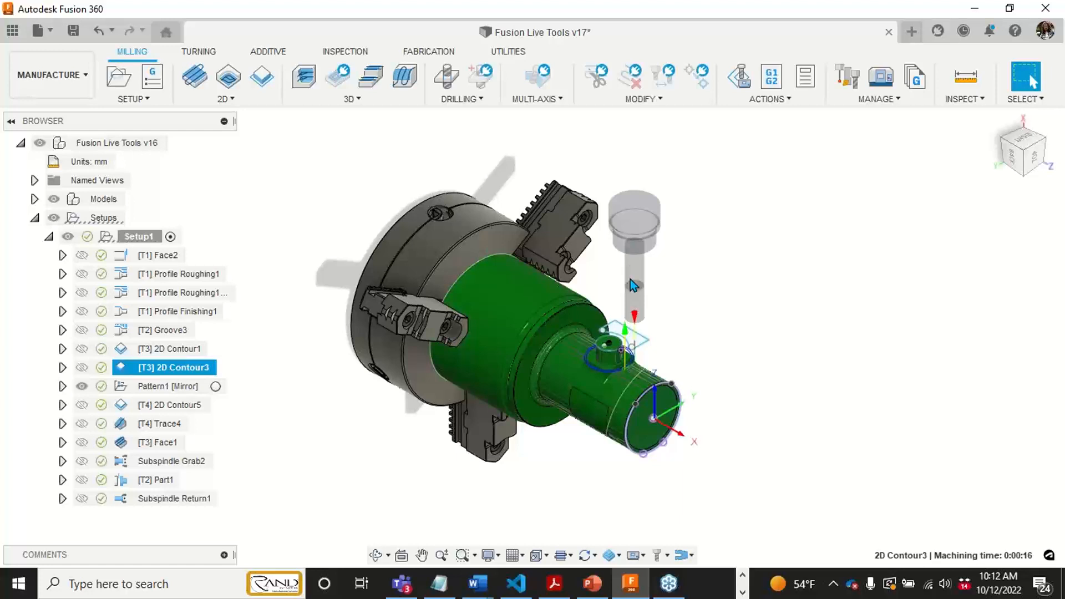
scroll(633, 364, up, 3)
scroll(596, 348, up, 2)
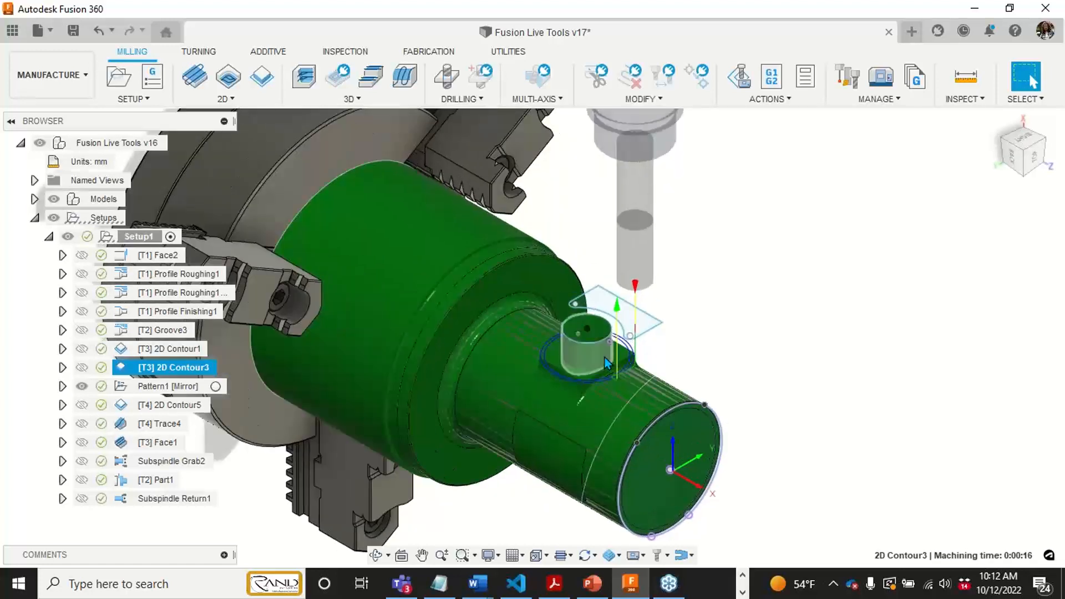
scroll(596, 349, up, 2)
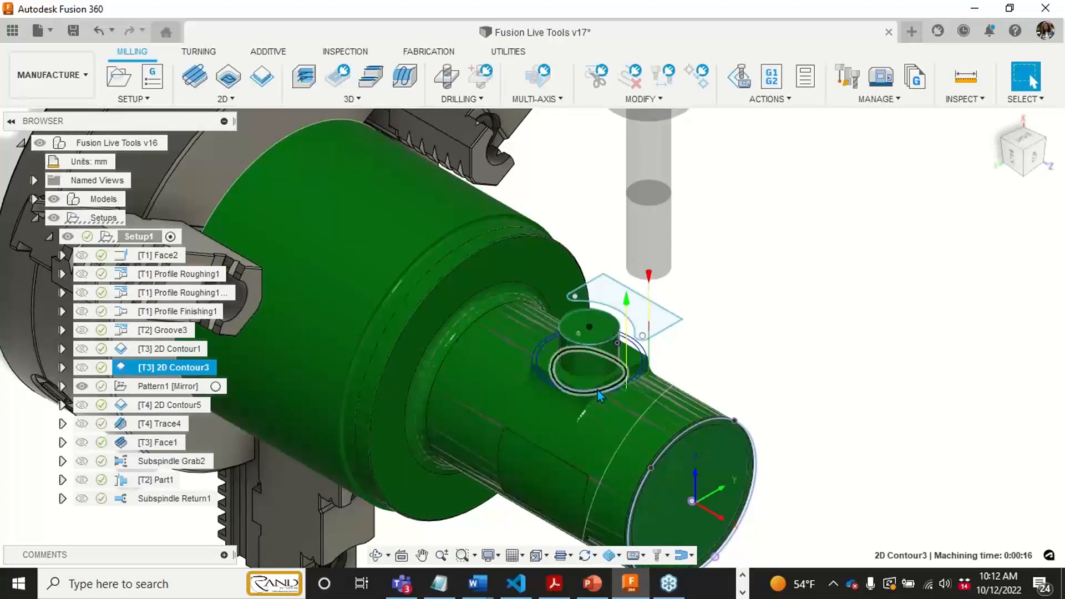
middle_drag(556, 388, 604, 364)
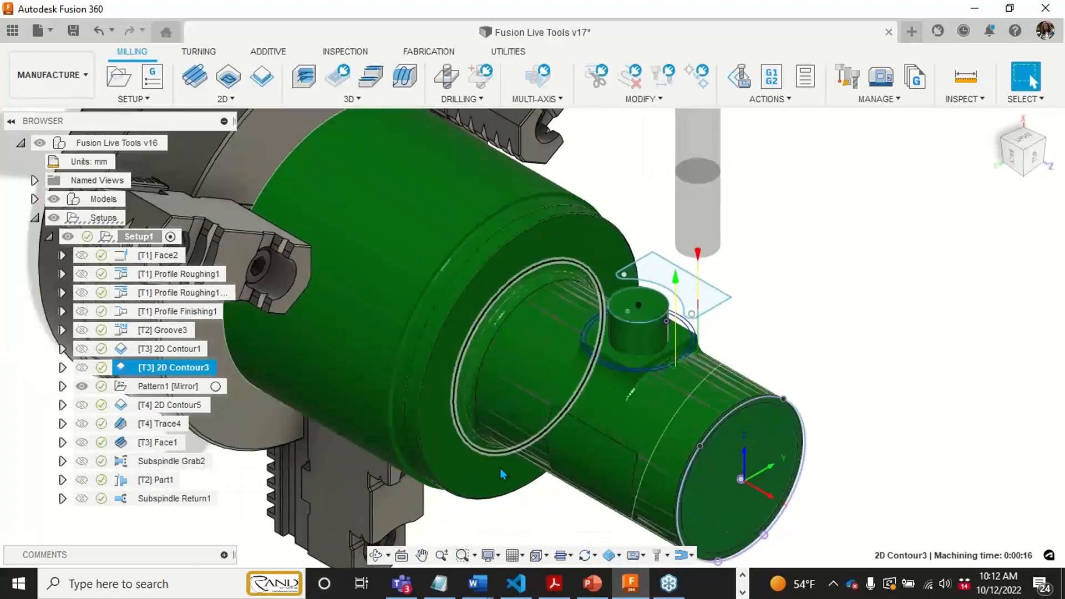
- Display the mirrored Pattern1 toolpaths, expand the pattern and preview its 2D Contour5 (2) operation
click(149, 388)
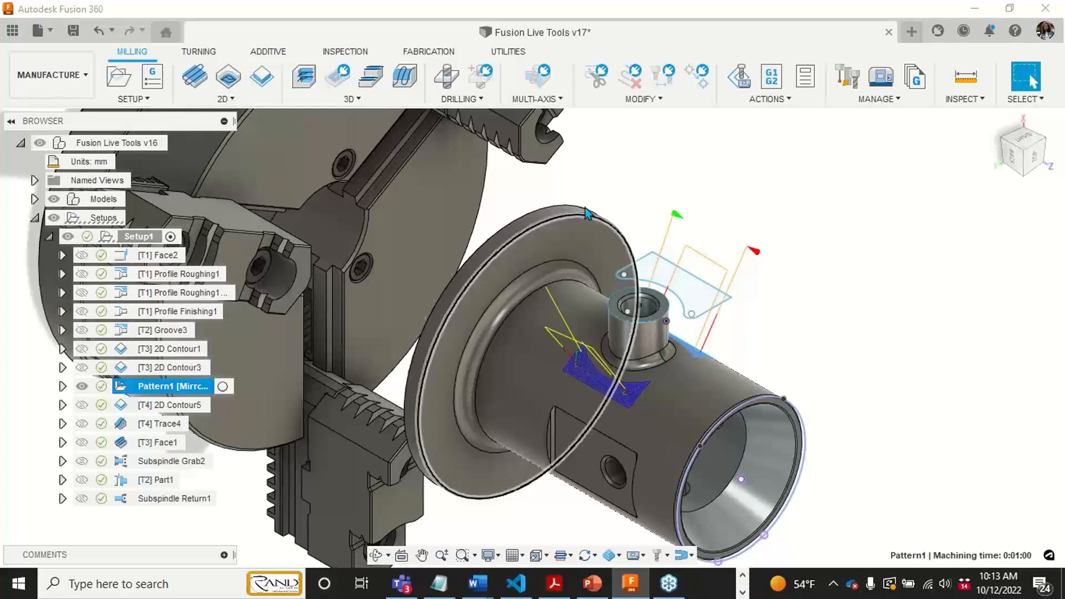
mouse_move(601, 179)
middle_down()
mouse_move(599, 157)
mouse_move(595, 174)
middle_up()
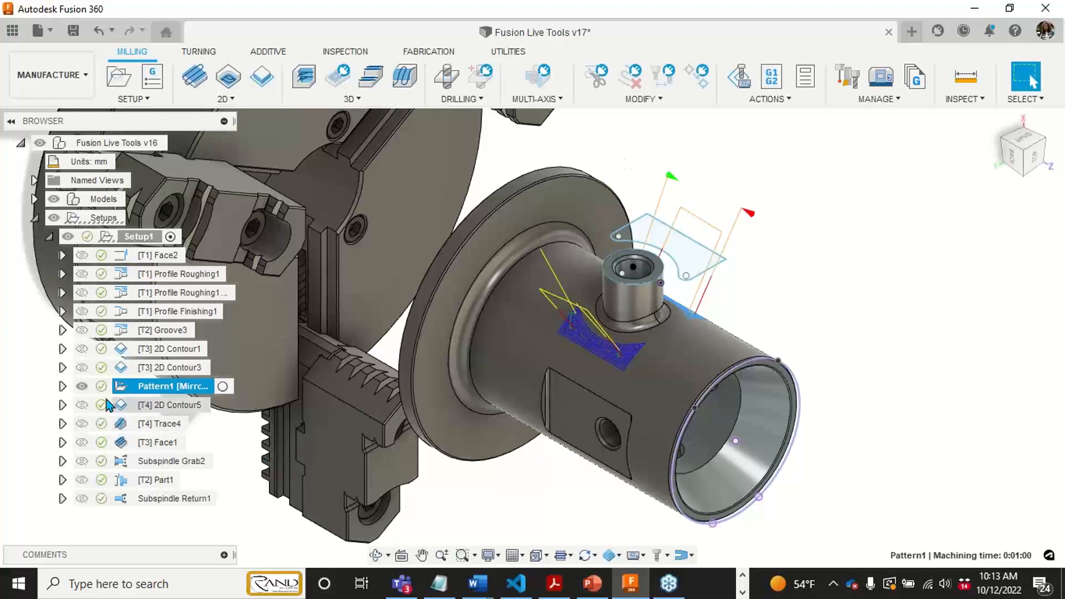
click(62, 387)
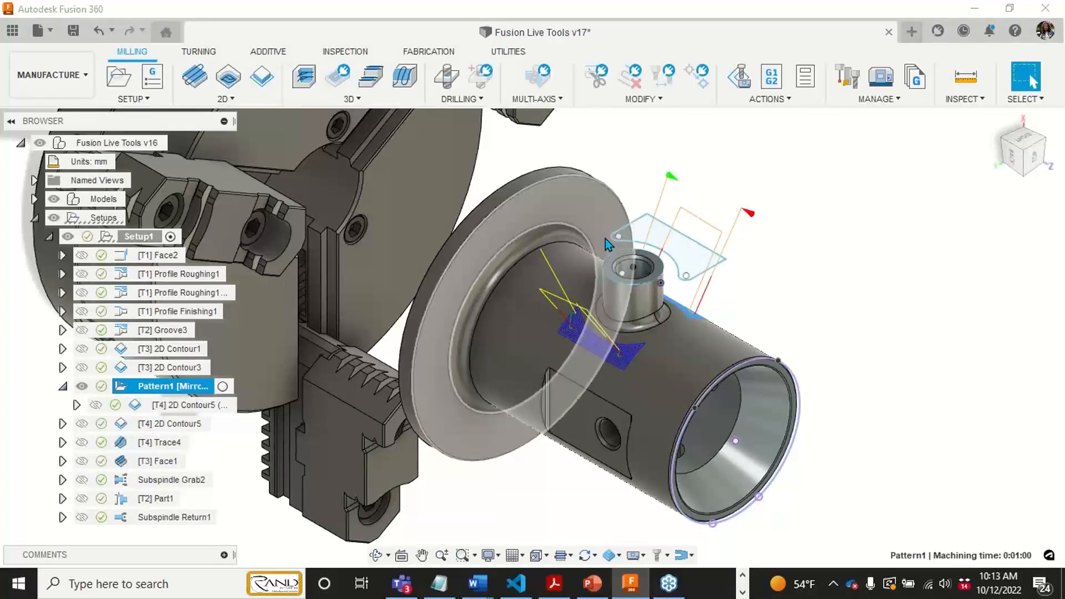
click(193, 407)
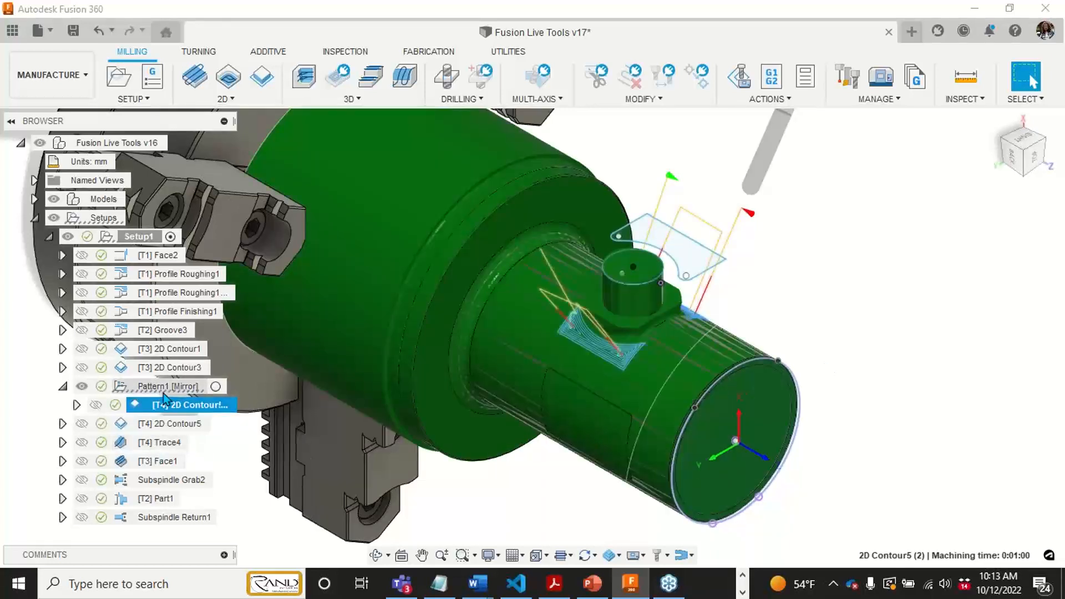
- Simulate the 2D Contour5 (2) operation, view the tool motion from both sides of the part, and exit the simulation
right_click(166, 404)
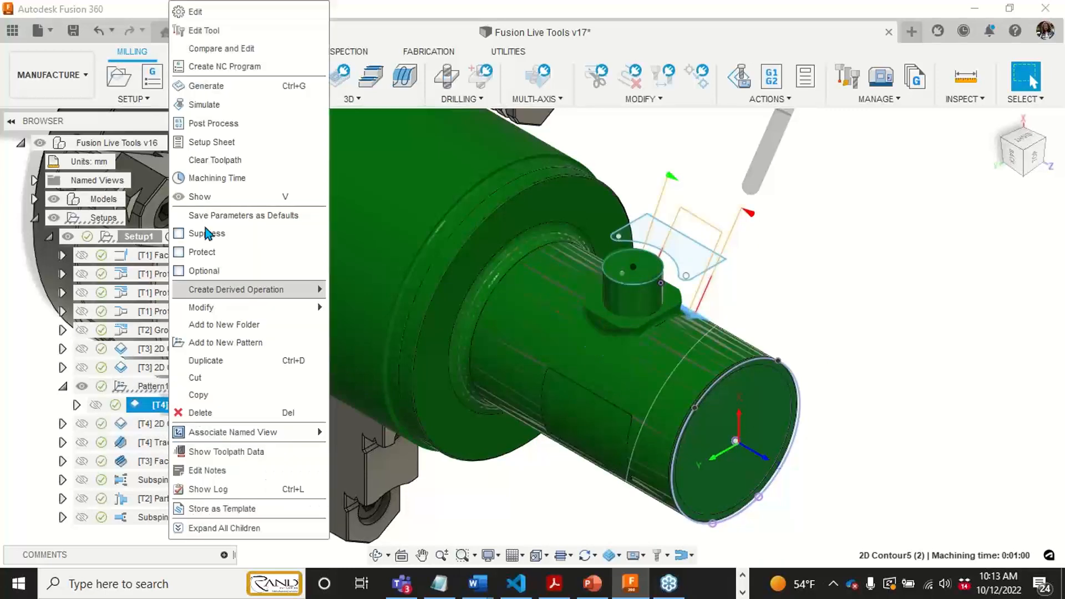
click(229, 109)
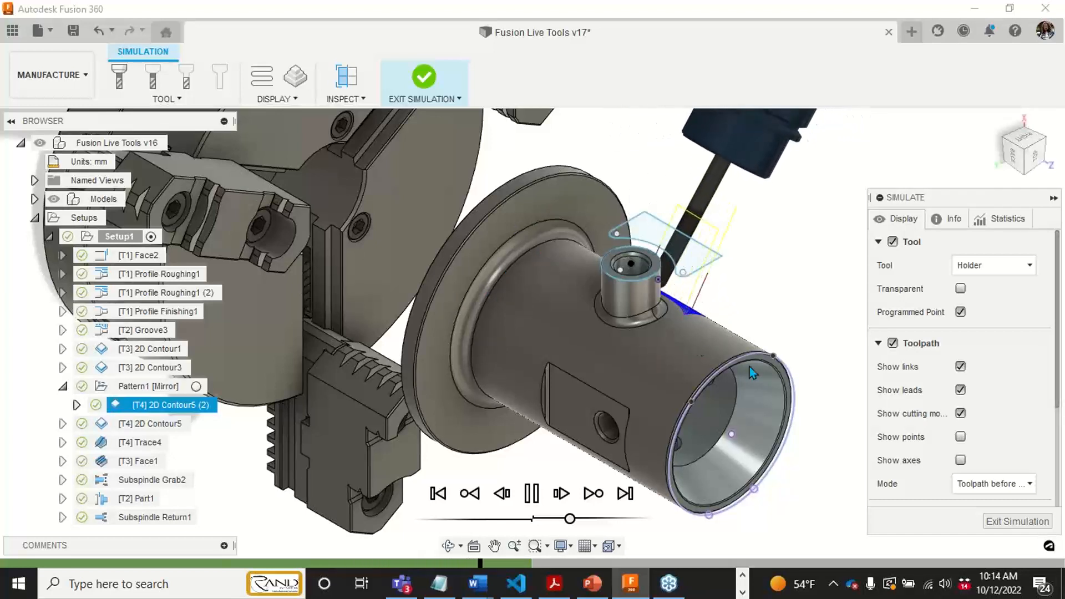
shift+middle_drag(800, 399, 562, 306)
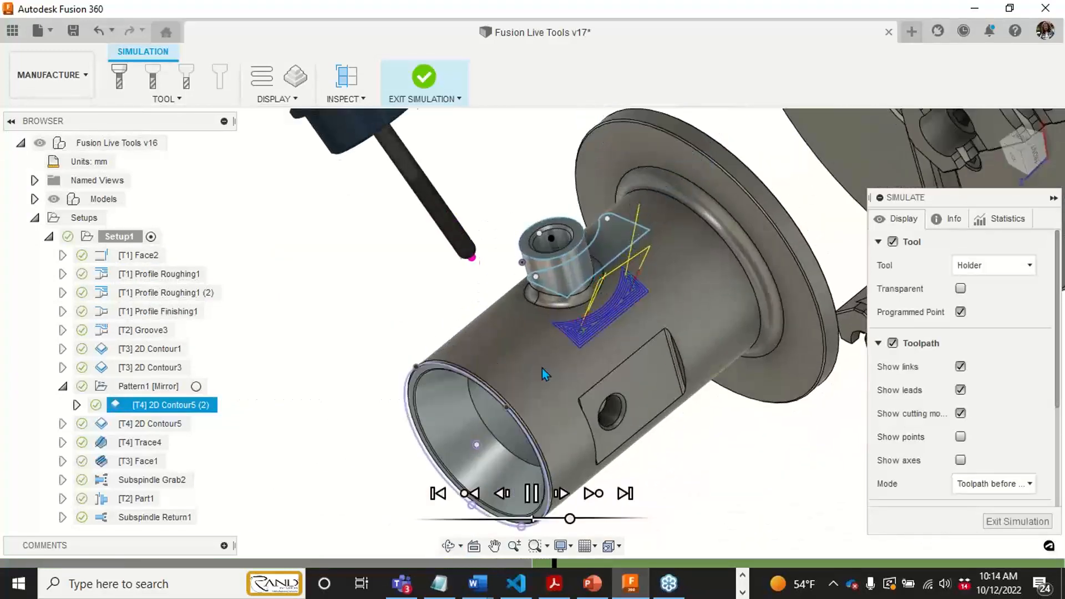
shift+middle_drag(542, 368, 597, 444)
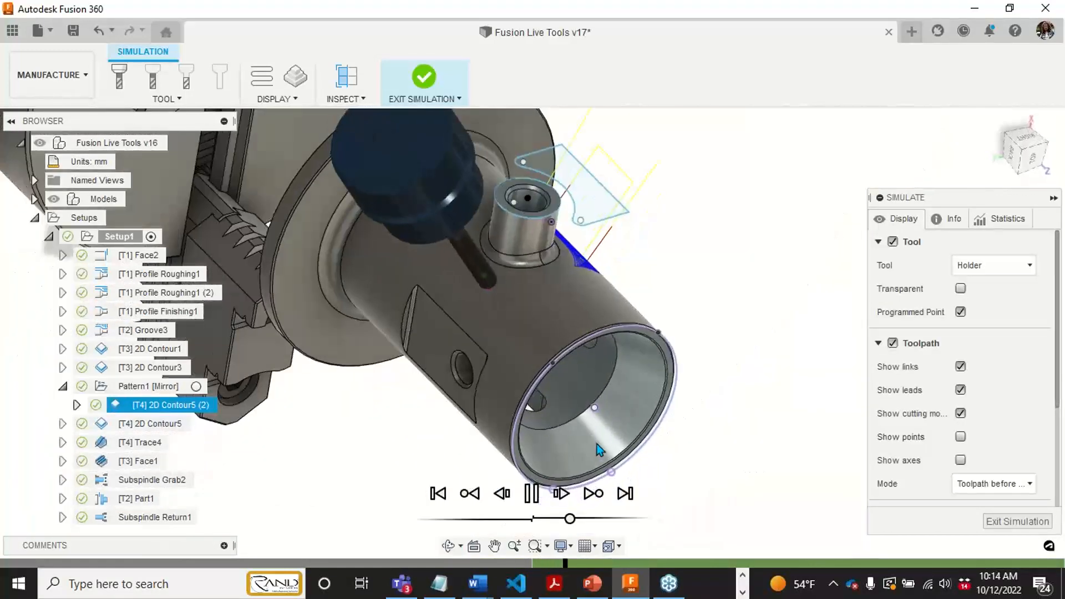
click(1018, 525)
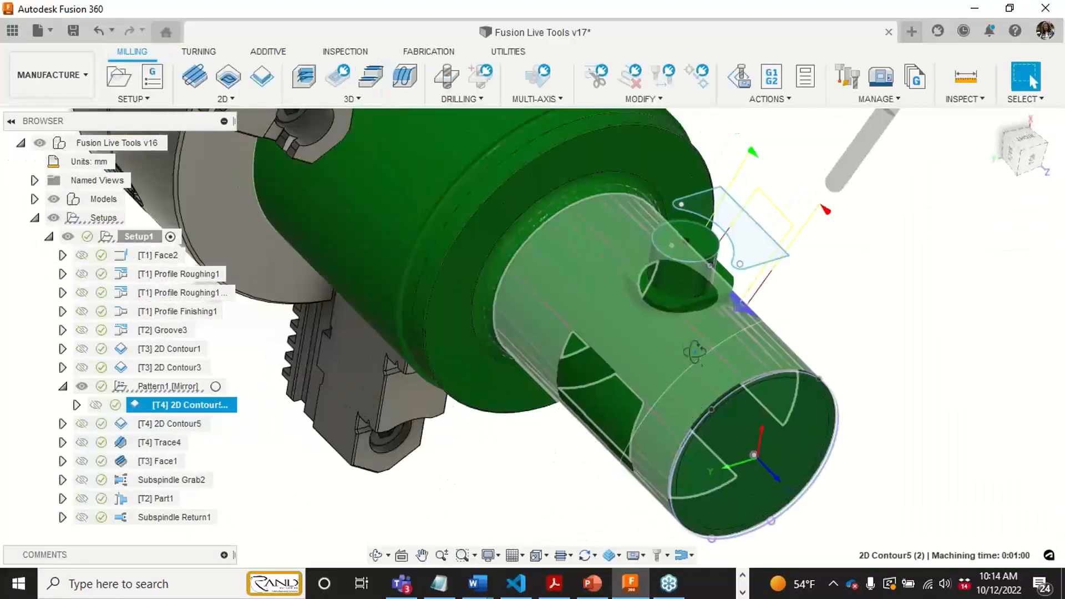
shift+middle_drag(695, 351, 688, 228)
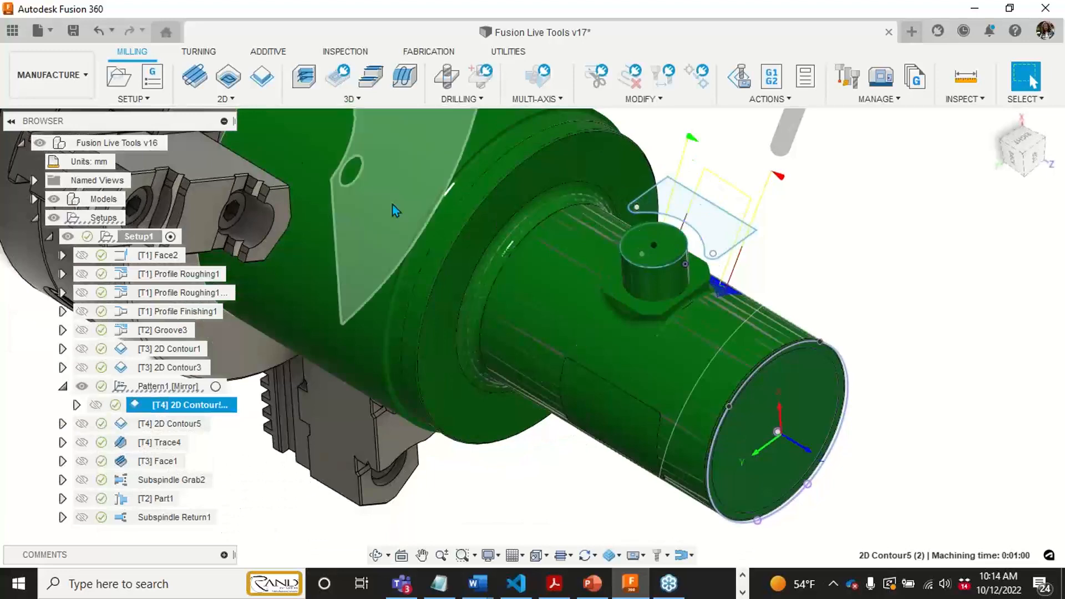
- Return to the Design workspace, expand the sketches list, and highlight Sketch3 and Sketch4 to locate them on the part
click(73, 77)
click(63, 113)
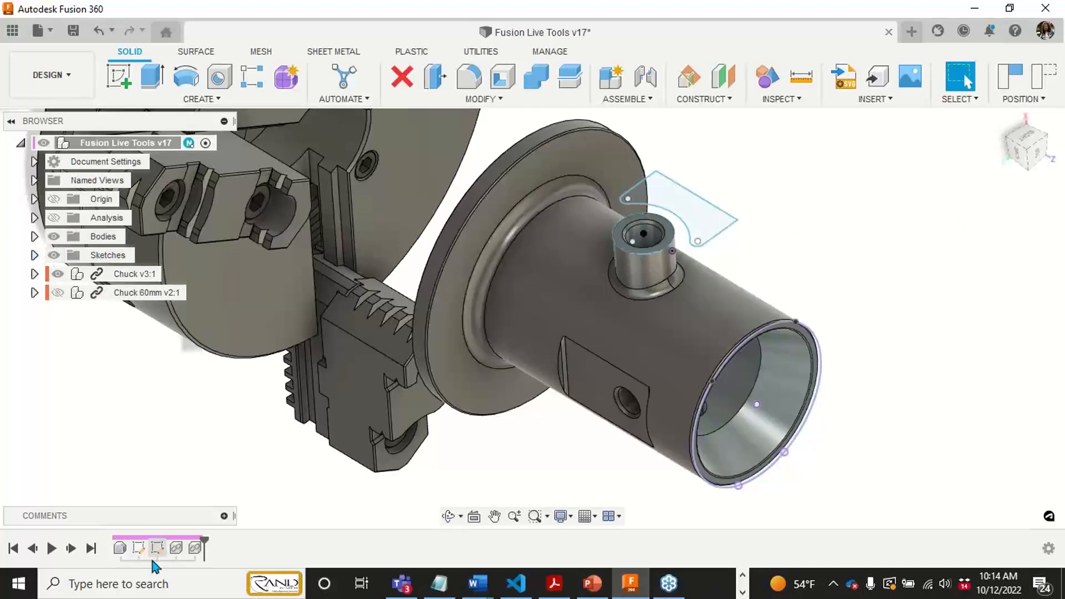
click(33, 255)
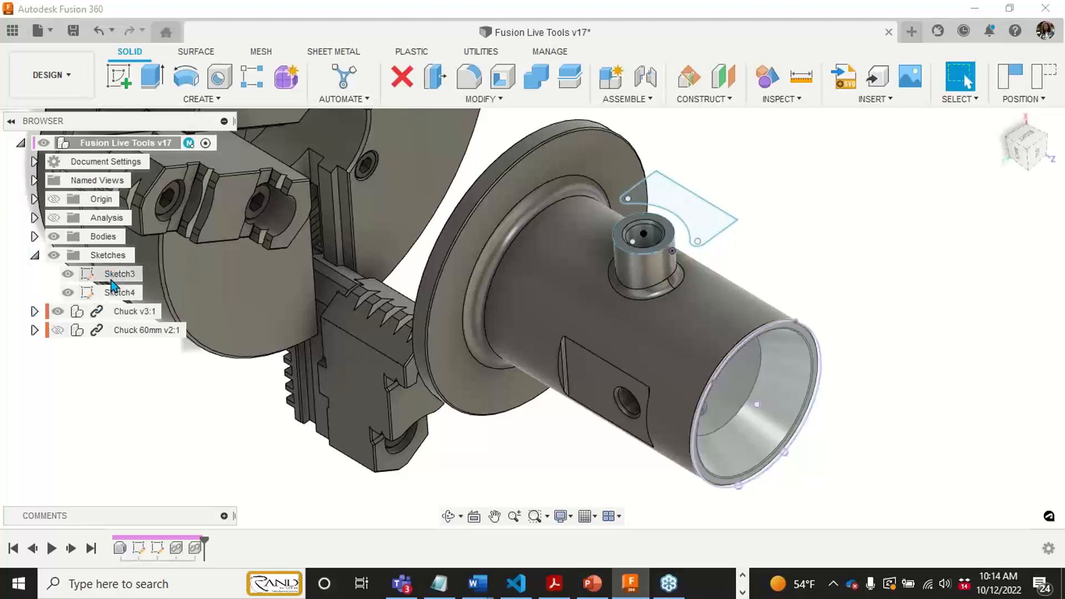
click(113, 276)
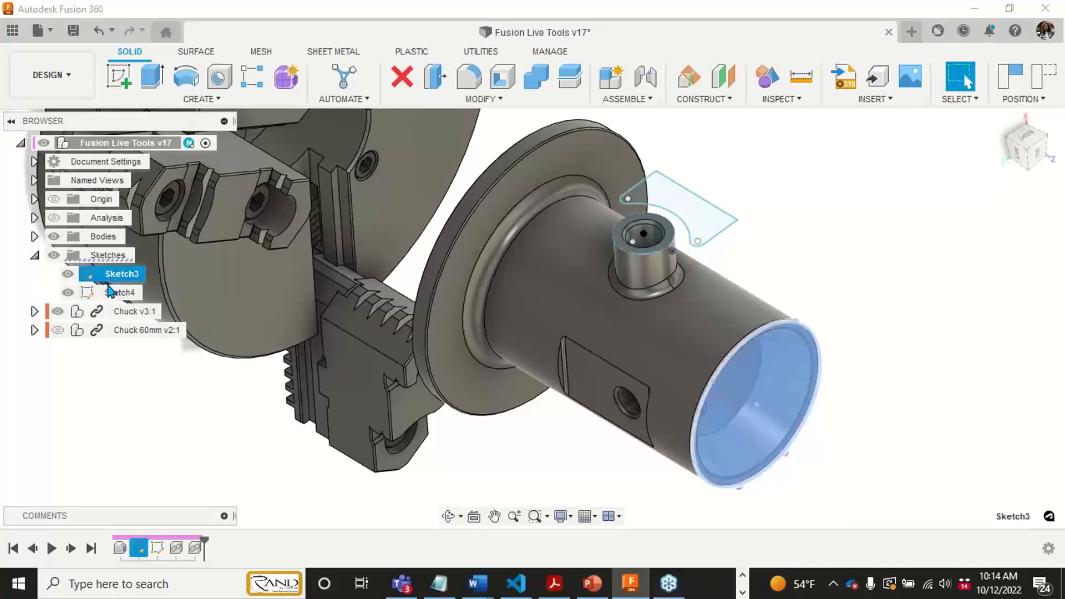
click(111, 294)
click(763, 235)
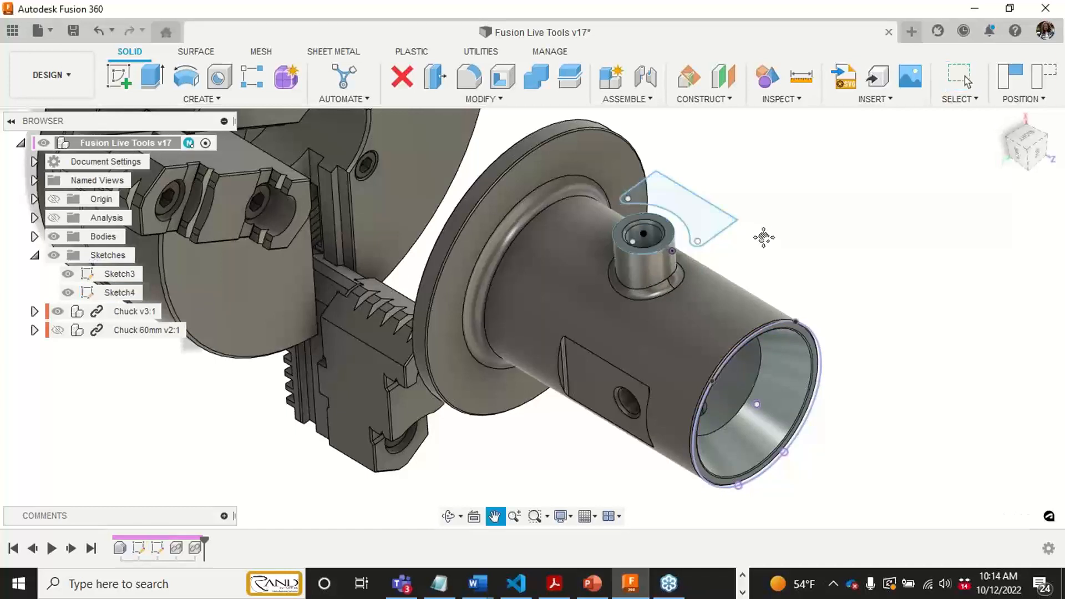
scroll(666, 244, up, 3)
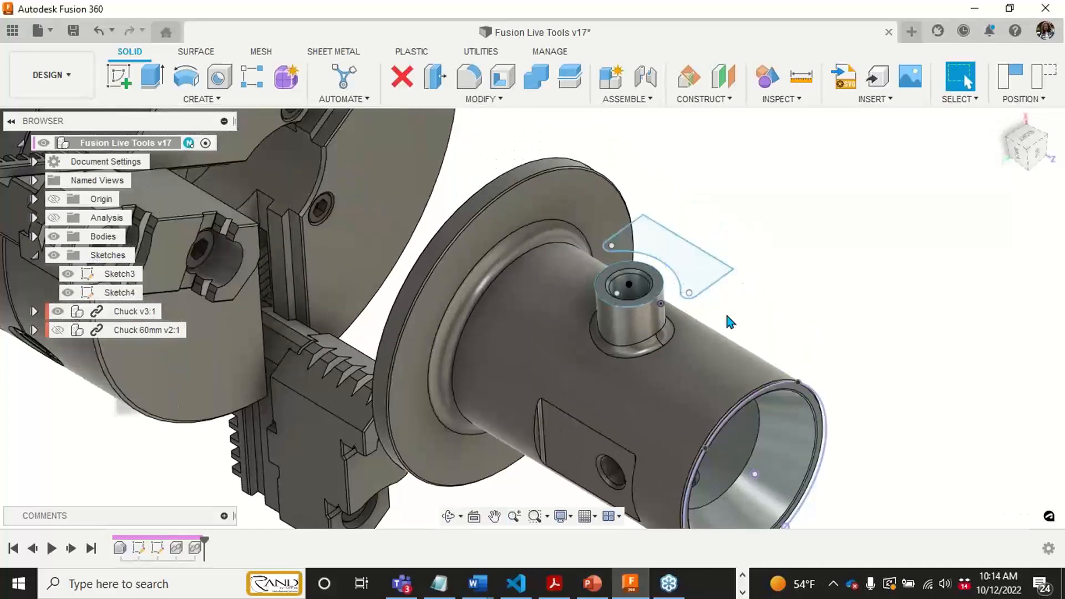
- Switch to the Manufacture workspace and examine the sketch profile above the boss against the Setup1 stock
scroll(730, 322, down, 3)
scroll(738, 306, up, 1)
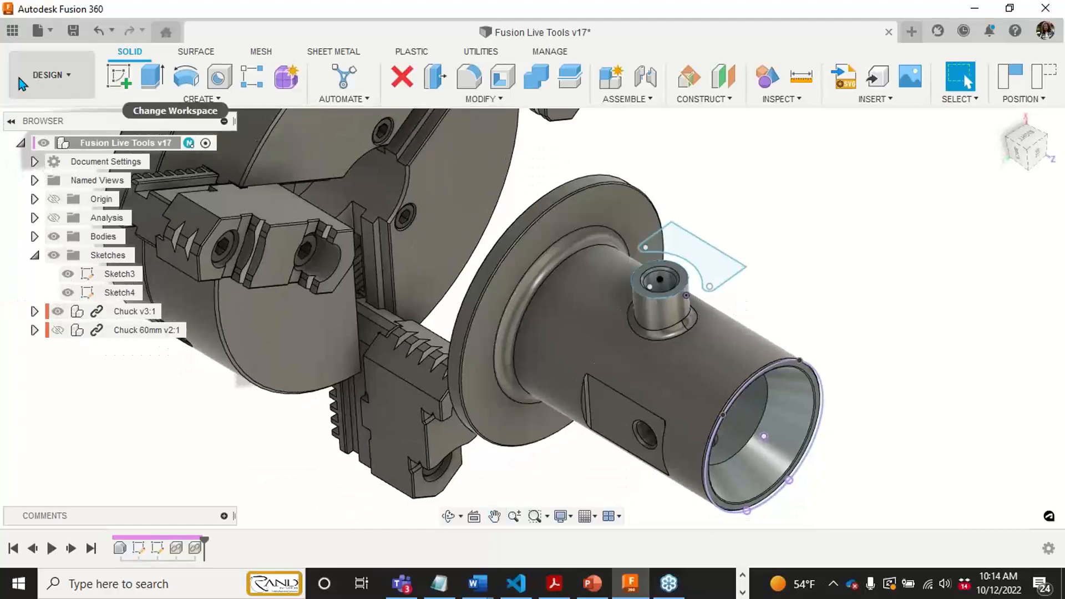
click(50, 75)
click(51, 251)
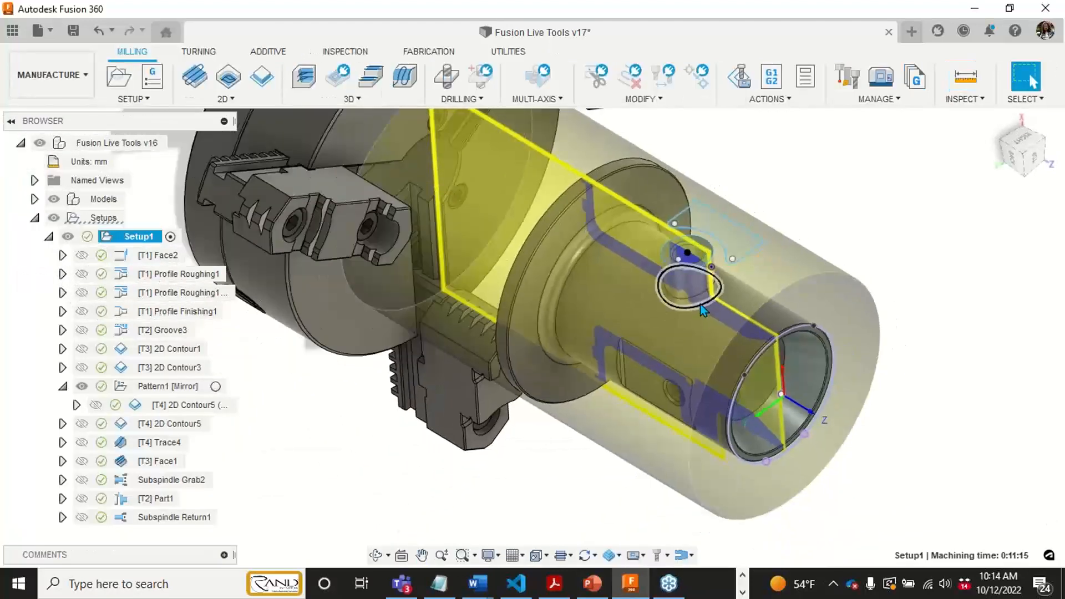
middle_drag(700, 304, 687, 319)
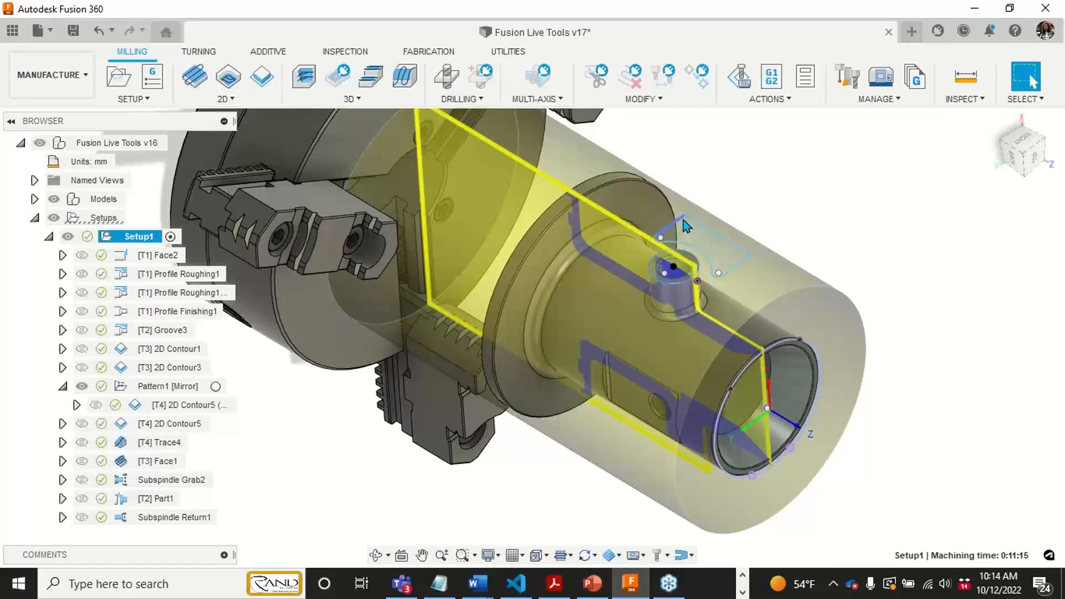
scroll(684, 243, up, 2)
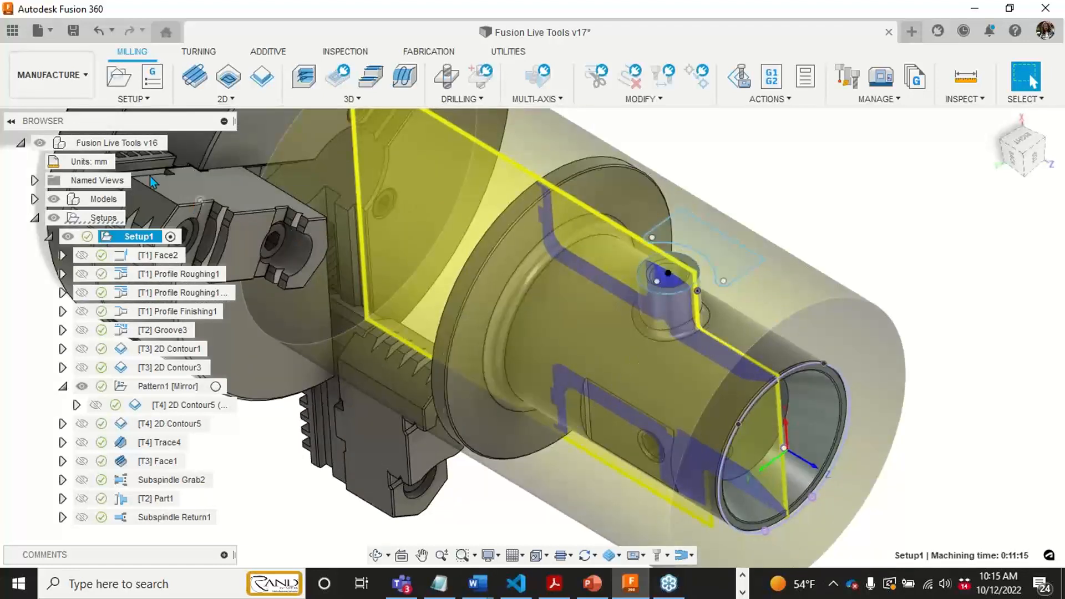
click(52, 75)
click(74, 111)
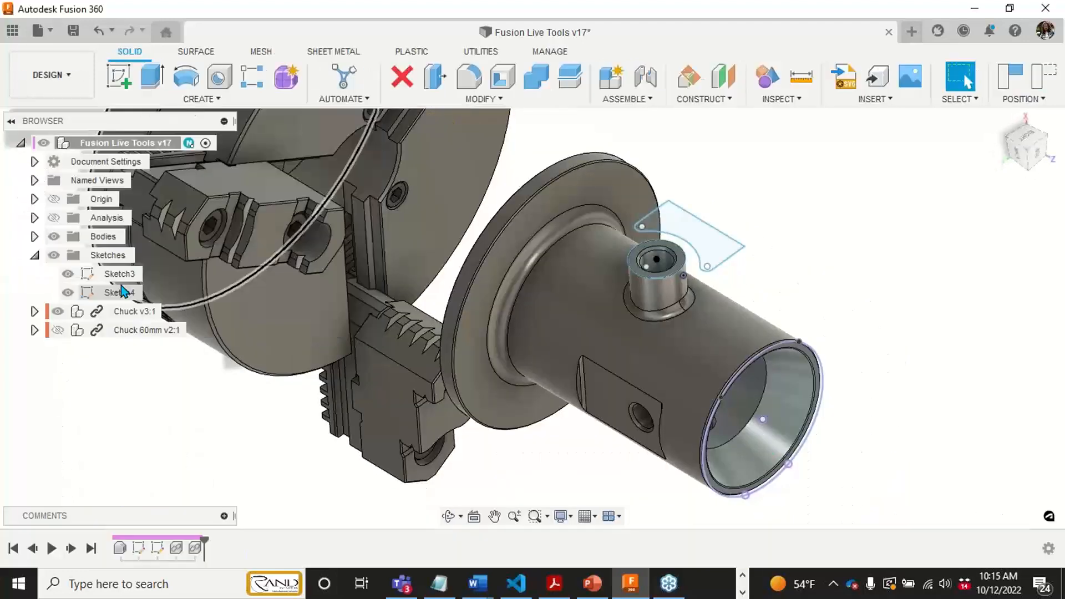
click(50, 74)
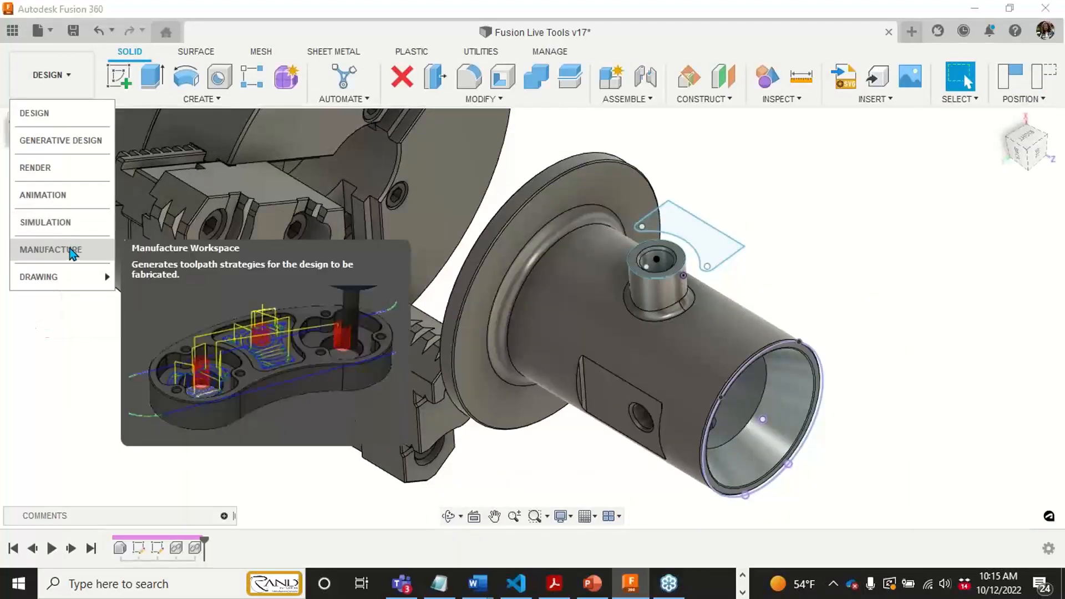
click(61, 249)
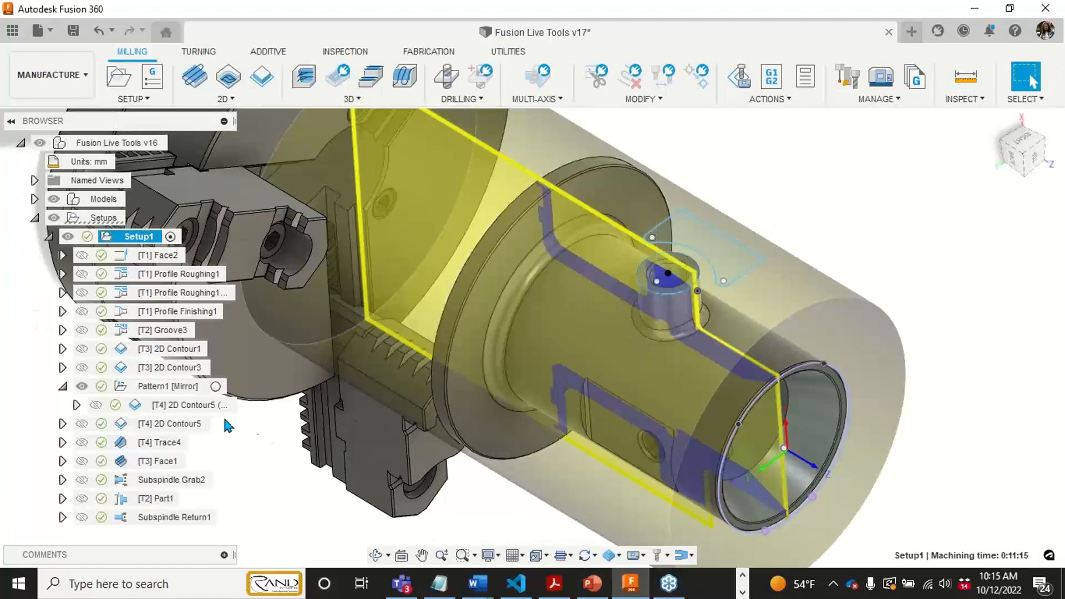
- Open the mirrored 2D Contour5 (2) operation for editing, review its contour geometry and Wrap Toolpath settings, and close it without changes
right_click(165, 406)
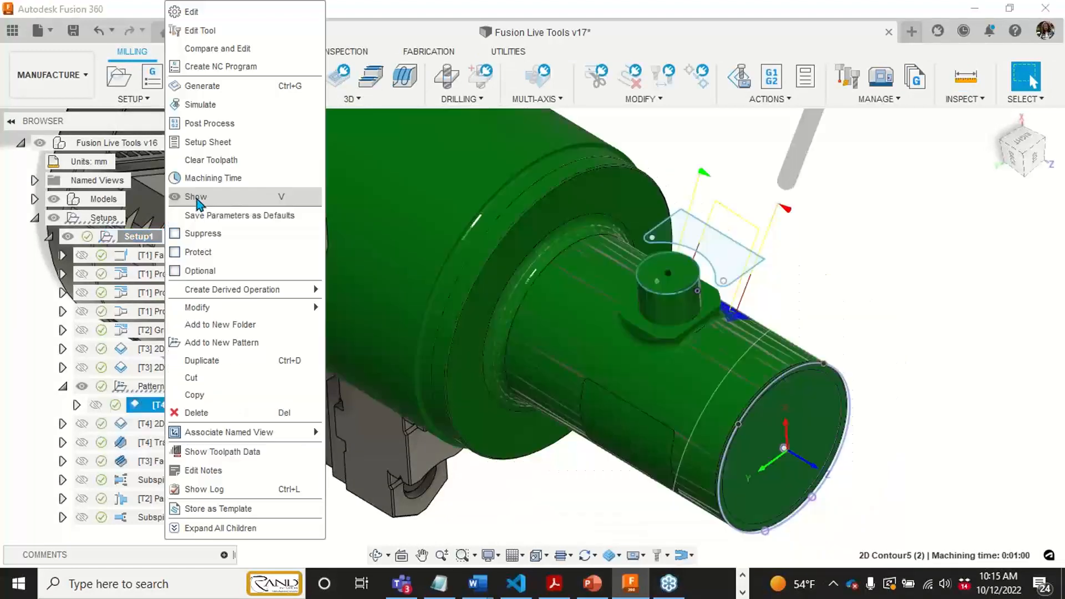
click(207, 12)
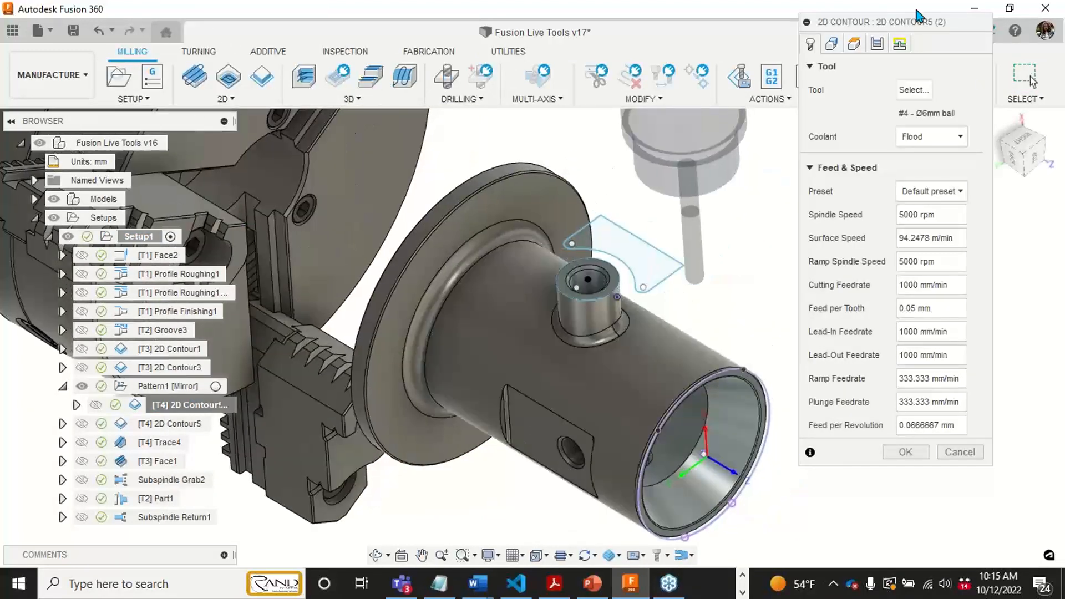
click(831, 44)
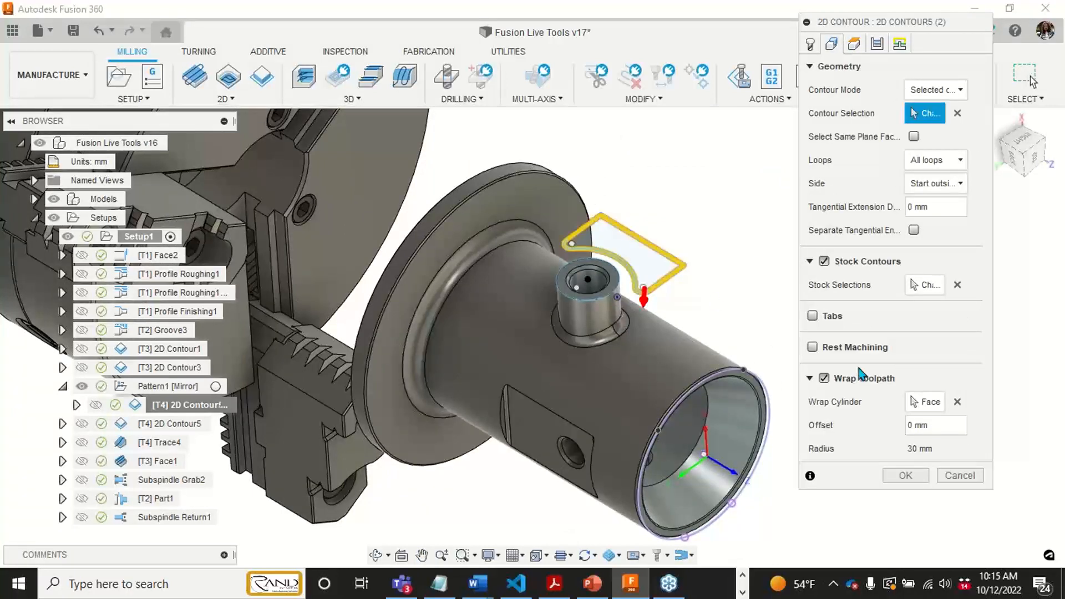
click(812, 66)
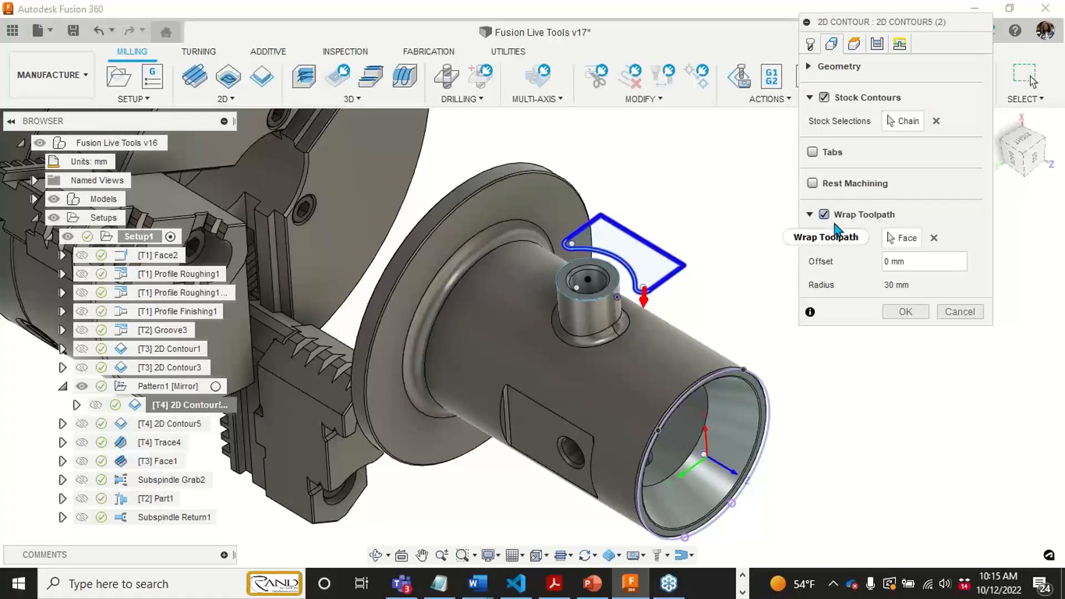
mouse_move(835, 230)
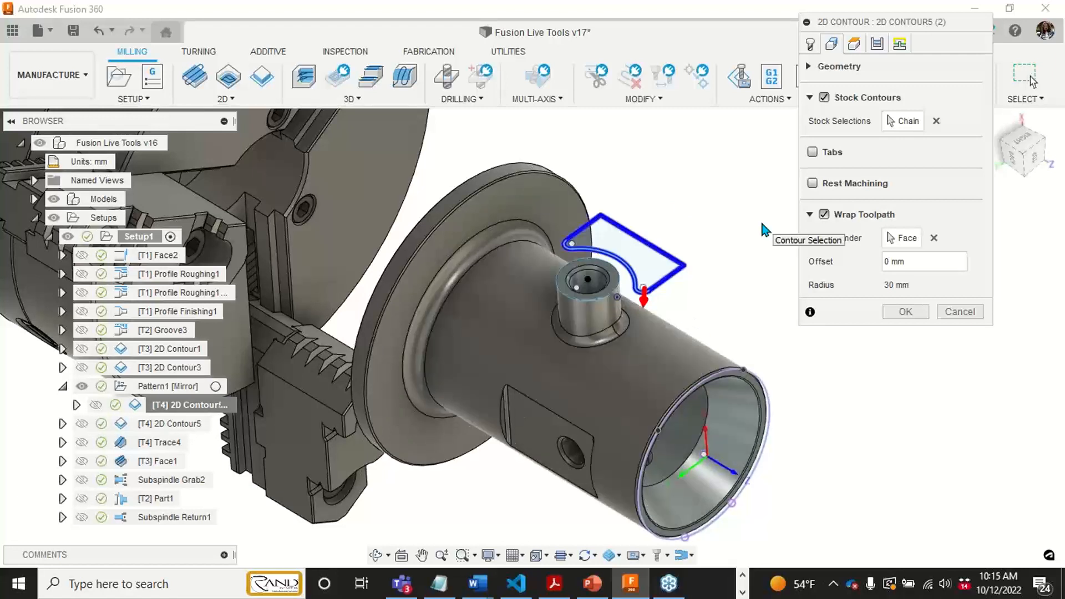
middle_drag(734, 302, 755, 320)
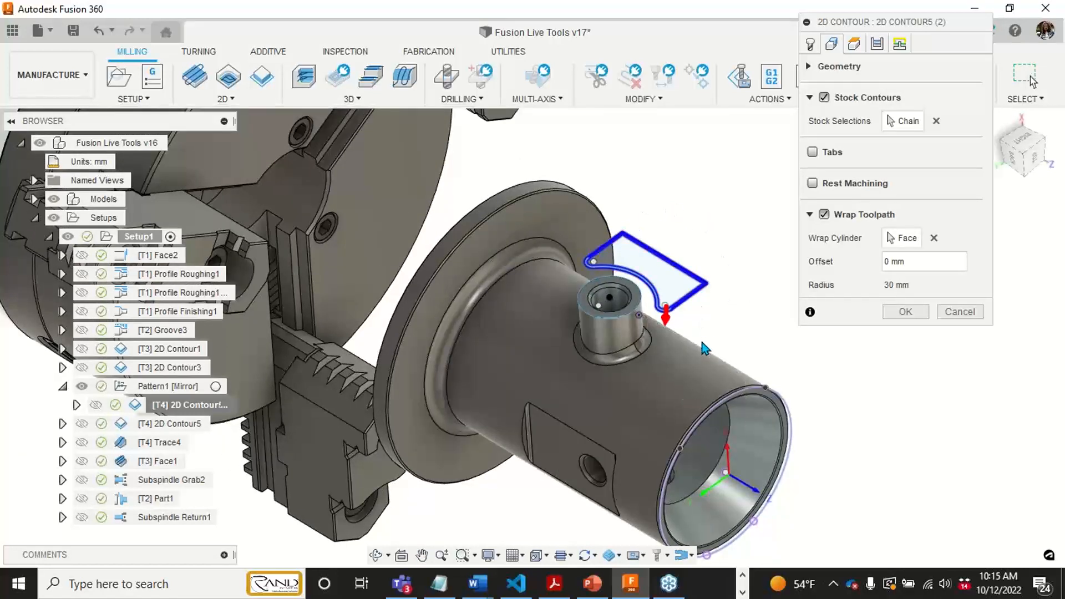
mouse_move(706, 333)
middle_down()
mouse_move(727, 317)
mouse_move(711, 328)
middle_up()
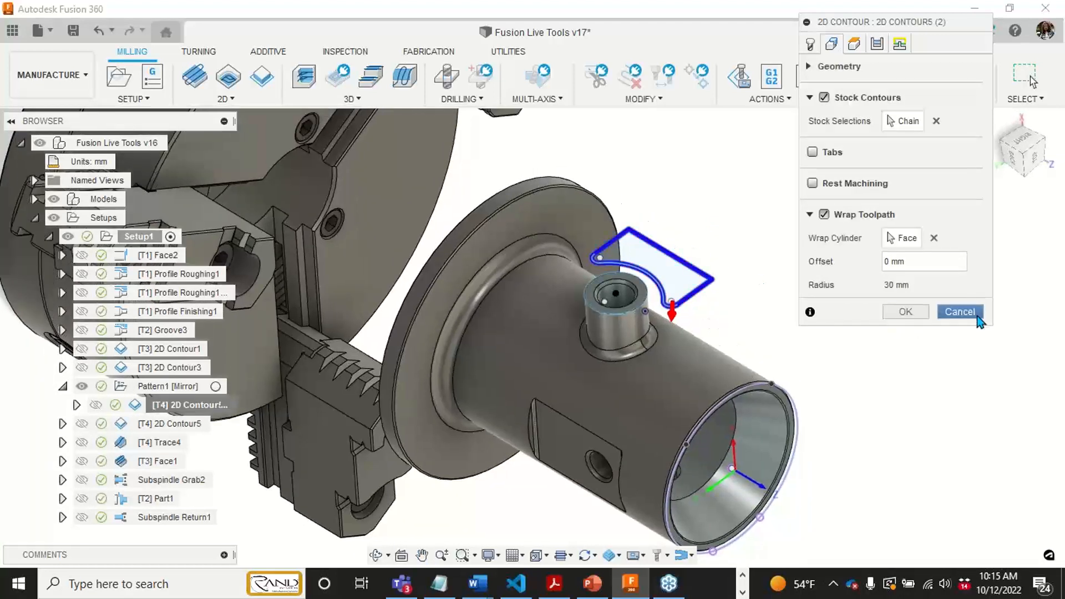
click(961, 312)
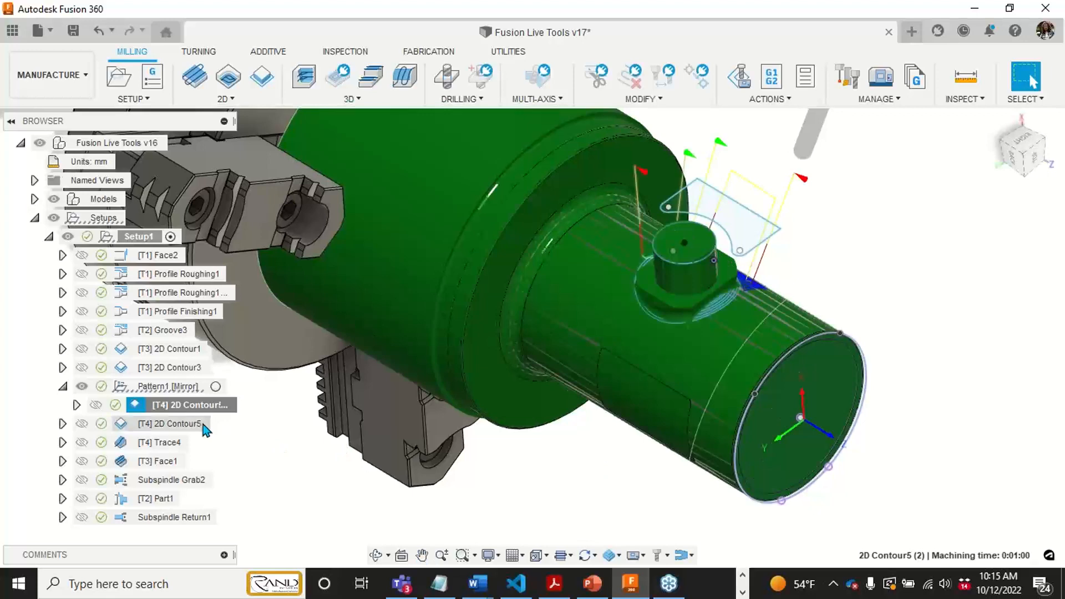
- Preview the original 2D Contour5 toolpath and inspect its passes around the base of the boss
click(204, 425)
mouse_move(642, 331)
shift+middle_down()
mouse_move(668, 264)
mouse_move(649, 267)
mouse_move(641, 325)
shift+middle_up()
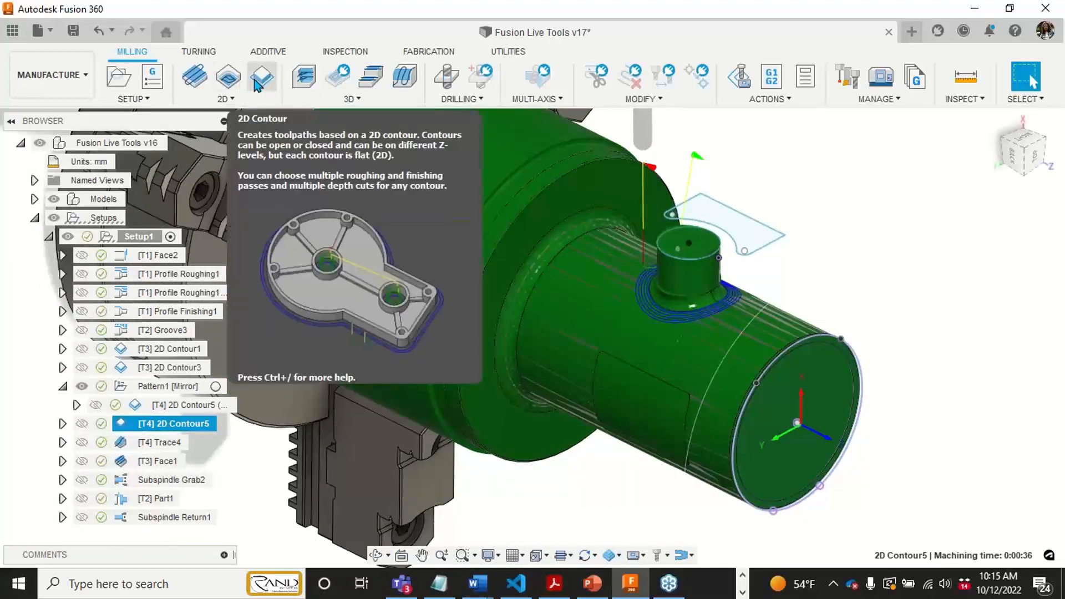
scroll(700, 289, up, 3)
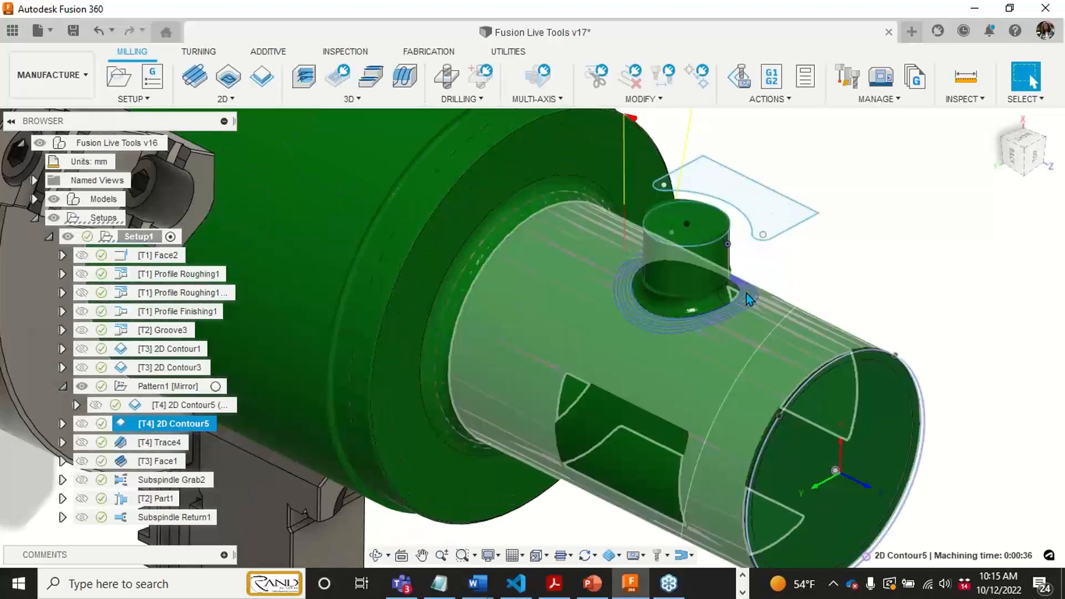
- Preview the Trace4 toolpath around the base of the boss from several angles, and clear the selection
click(172, 442)
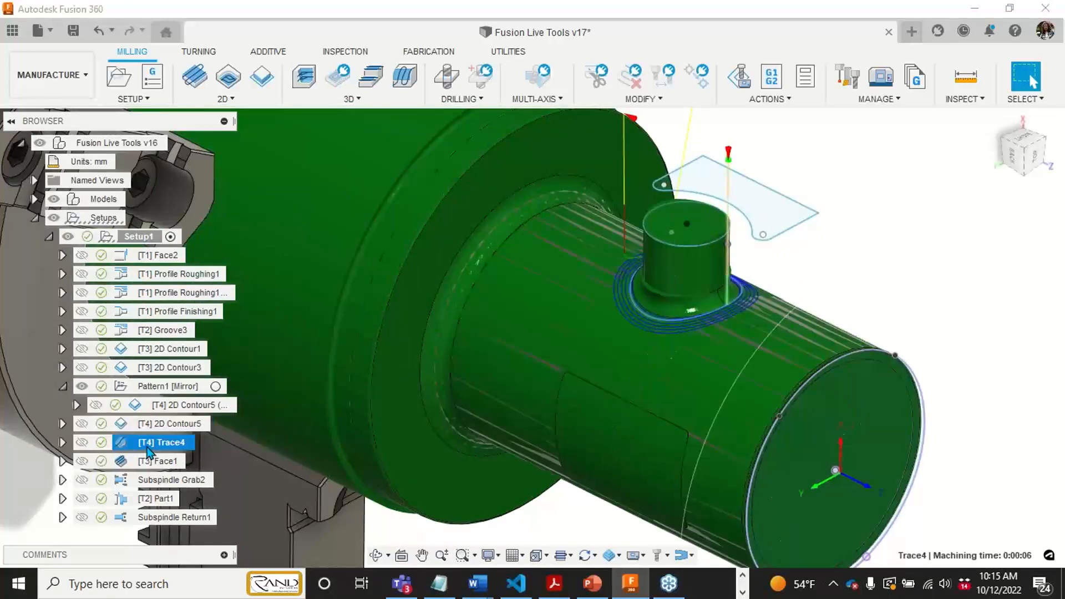
click(375, 556)
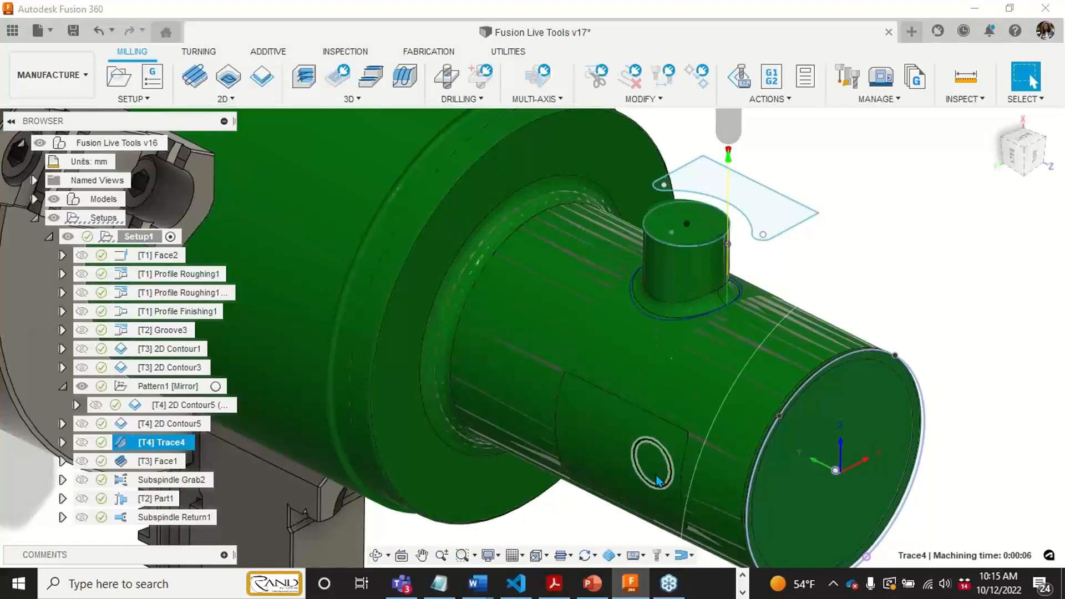
drag(670, 407, 650, 394)
shift+middle_drag(650, 394, 659, 343)
scroll(660, 402, down, 3)
mouse_move(654, 388)
shift+middle_down()
mouse_move(651, 430)
mouse_move(662, 402)
shift+middle_up()
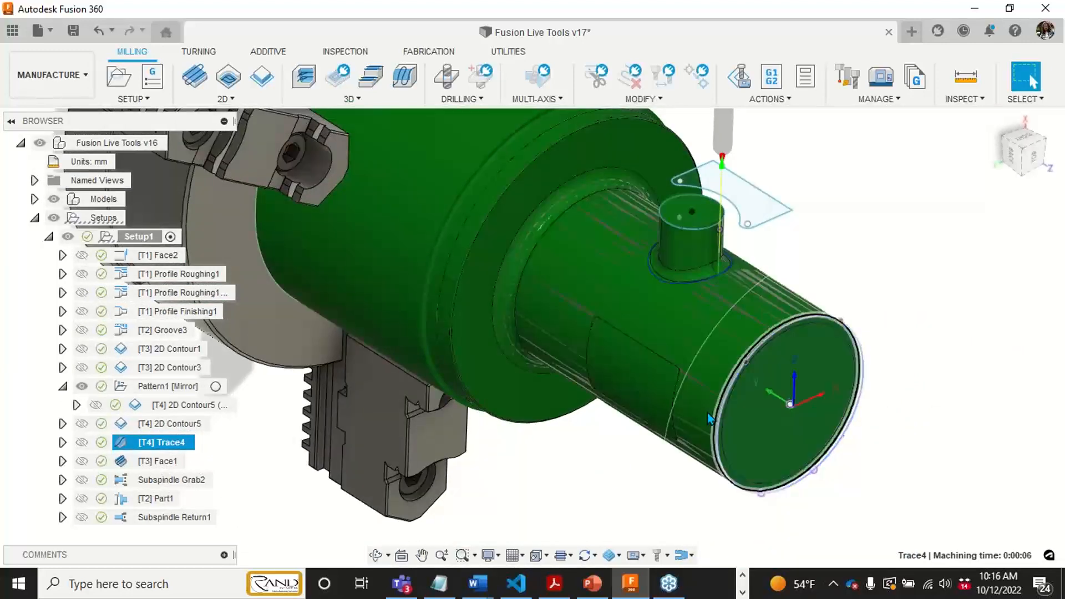
mouse_move(575, 495)
middle_down()
mouse_move(580, 470)
mouse_move(576, 500)
middle_up()
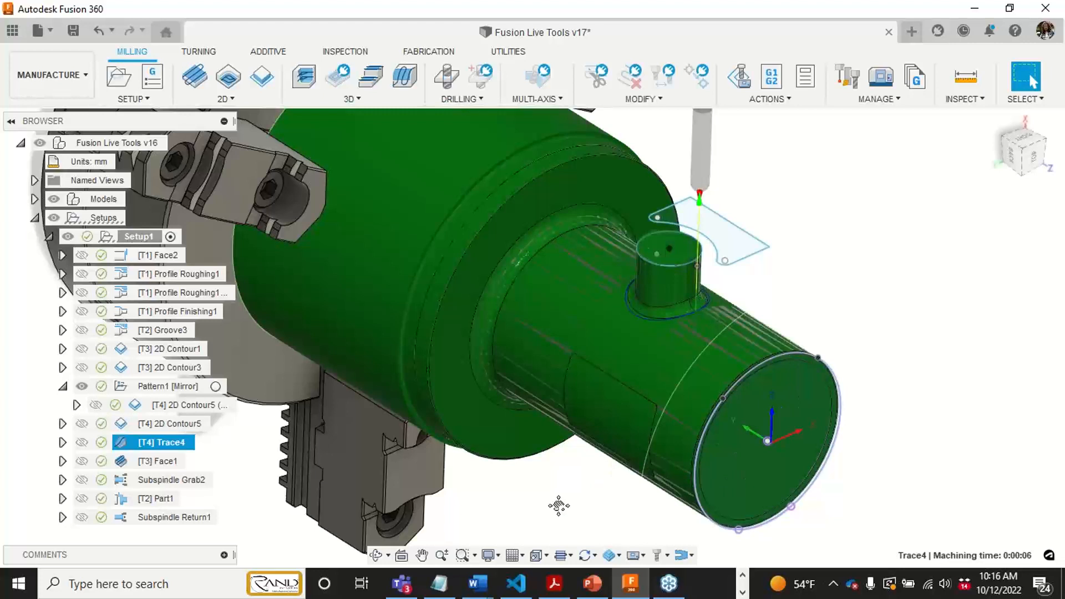
middle_drag(558, 506, 603, 444)
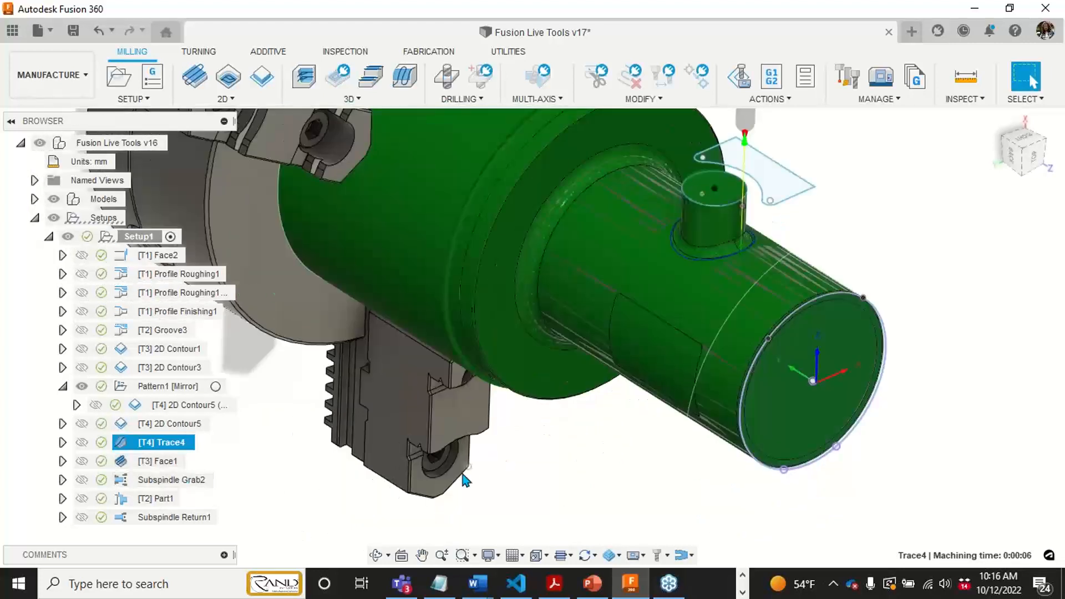
click(575, 498)
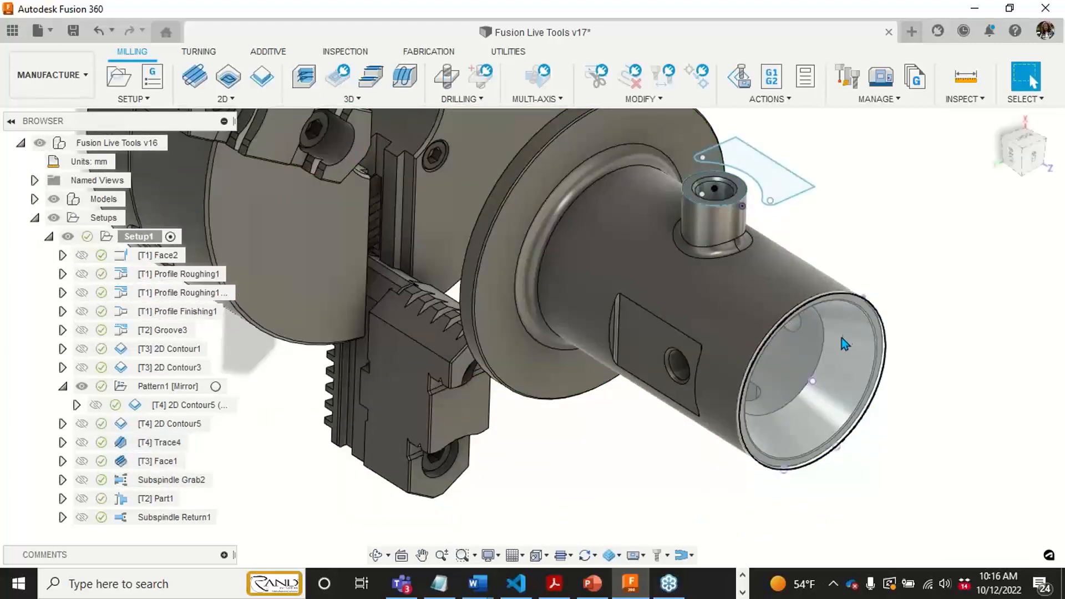
- Collapse Pattern1, expand the model's components, and make the Chuck 60mm v2:1 component visible
mouse_move(636, 360)
shift+middle_down()
mouse_move(669, 202)
mouse_move(671, 247)
mouse_move(645, 364)
mouse_move(681, 339)
mouse_move(667, 361)
shift+middle_up()
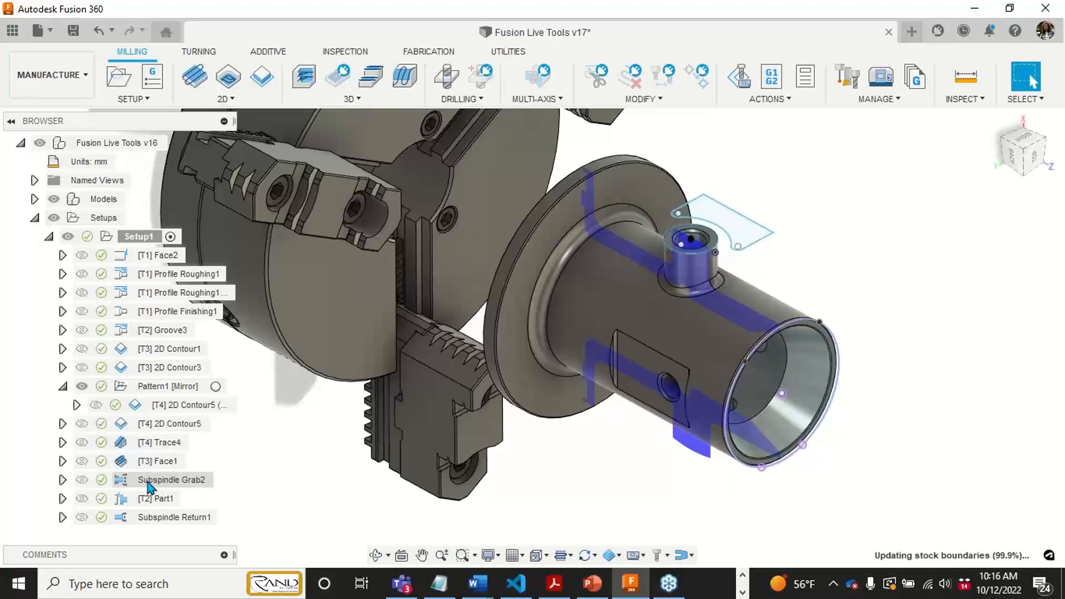
scroll(363, 431, down, 3)
shift+middle_drag(364, 429, 382, 418)
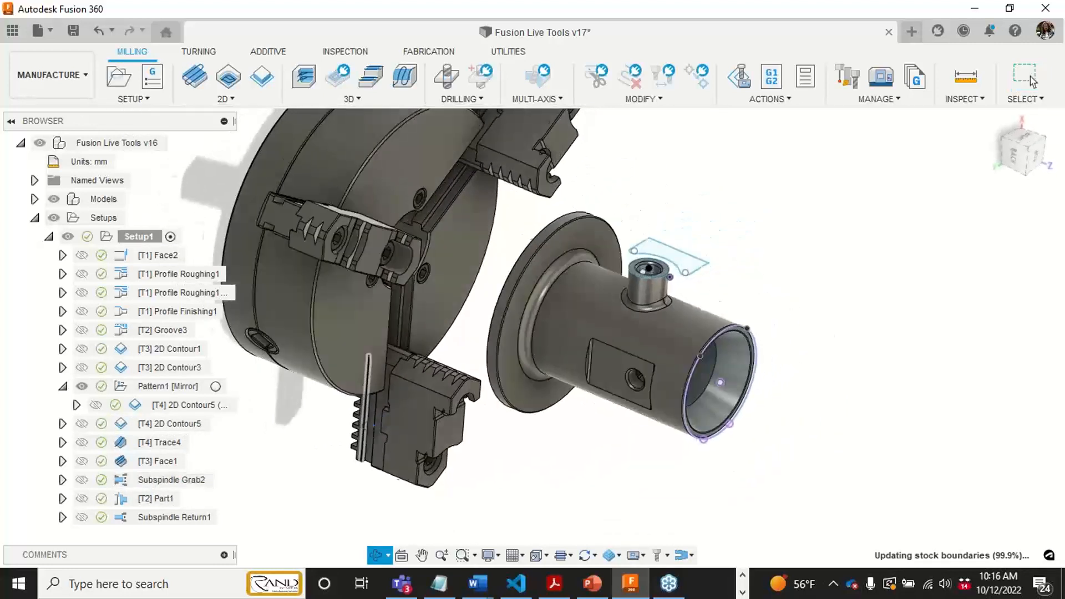
click(1028, 79)
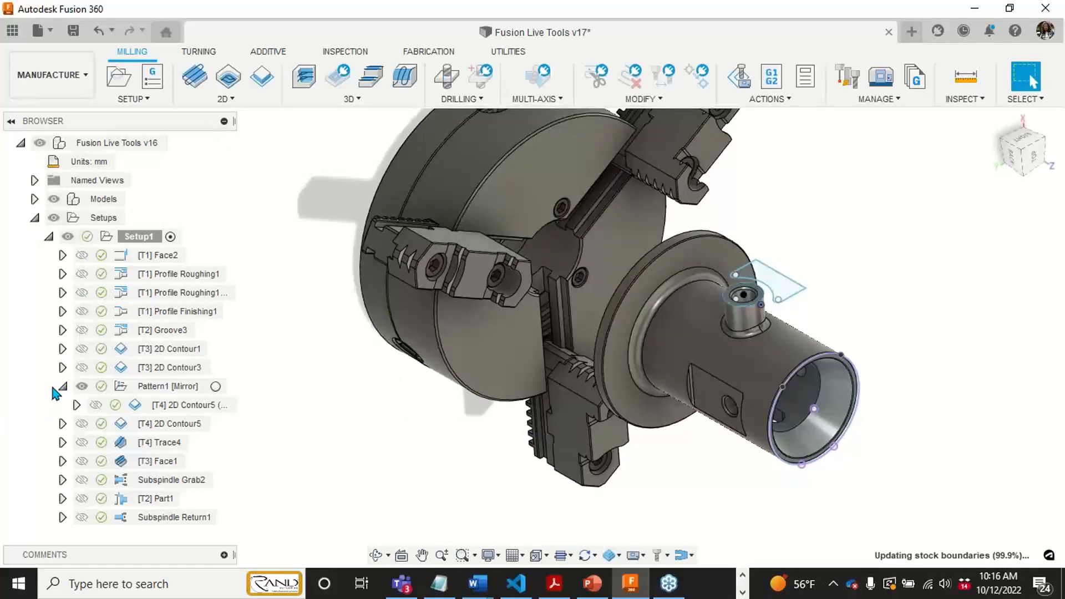
click(63, 387)
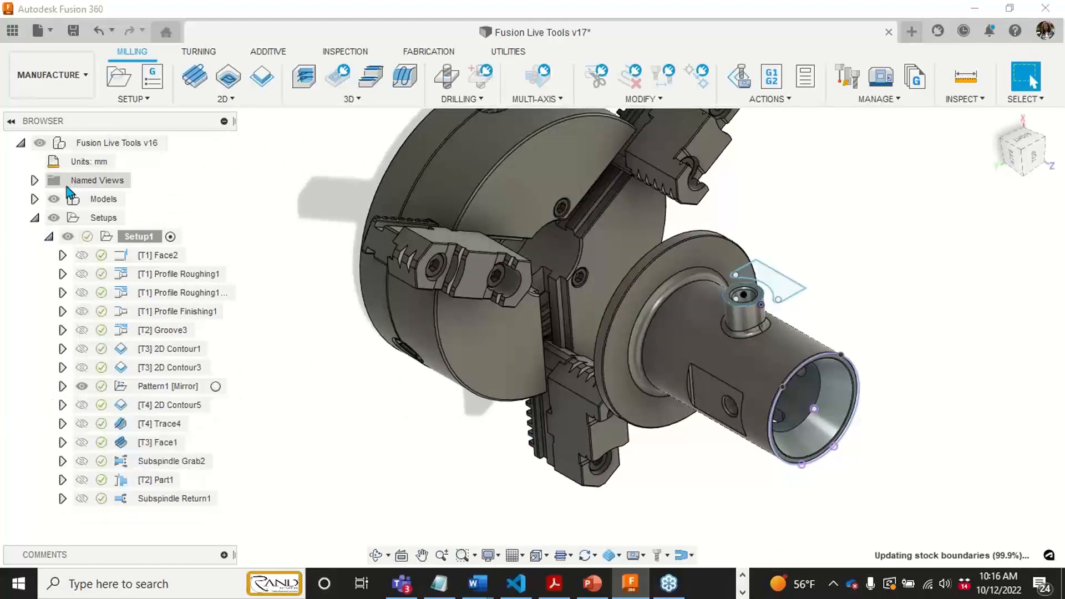
click(35, 199)
click(49, 218)
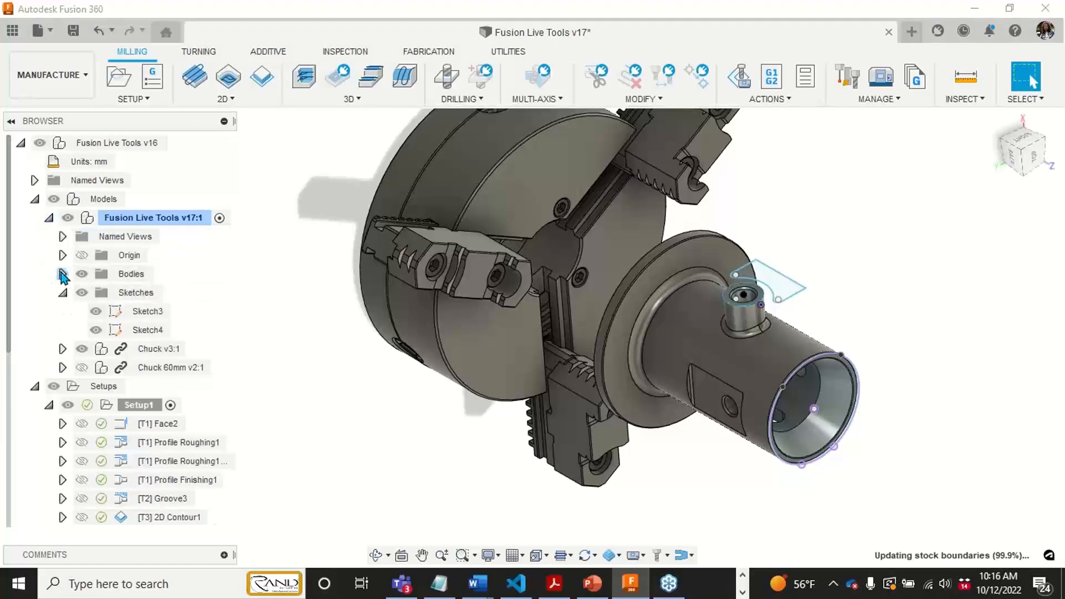
click(81, 368)
scroll(452, 344, down, 3)
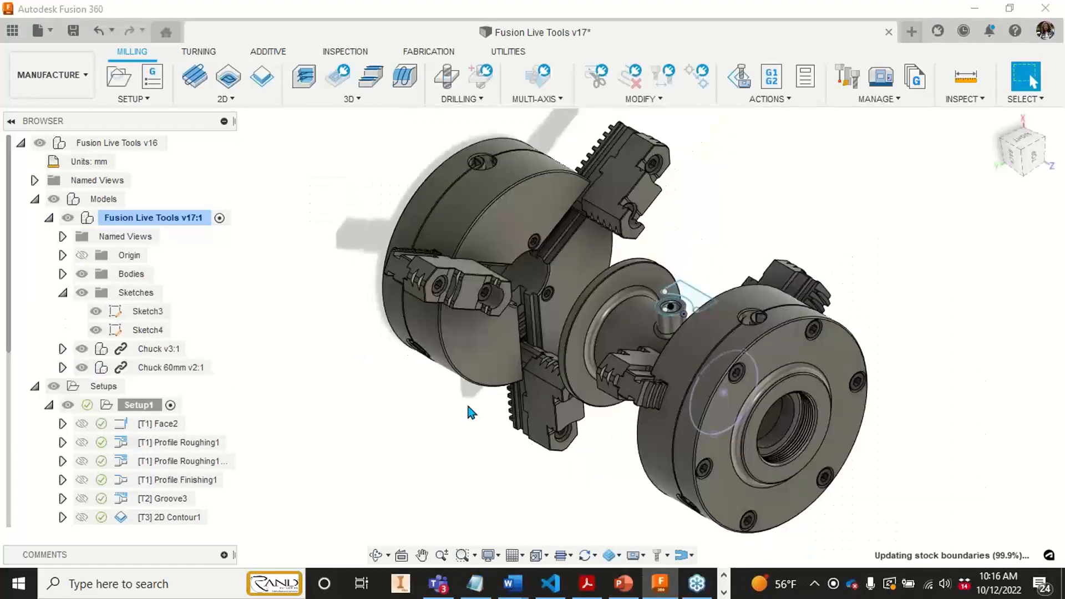
- Inspect the part between the main and subspindle chucks from the opposite side, including how their jaws face it
shift+middle_drag(465, 400, 592, 427)
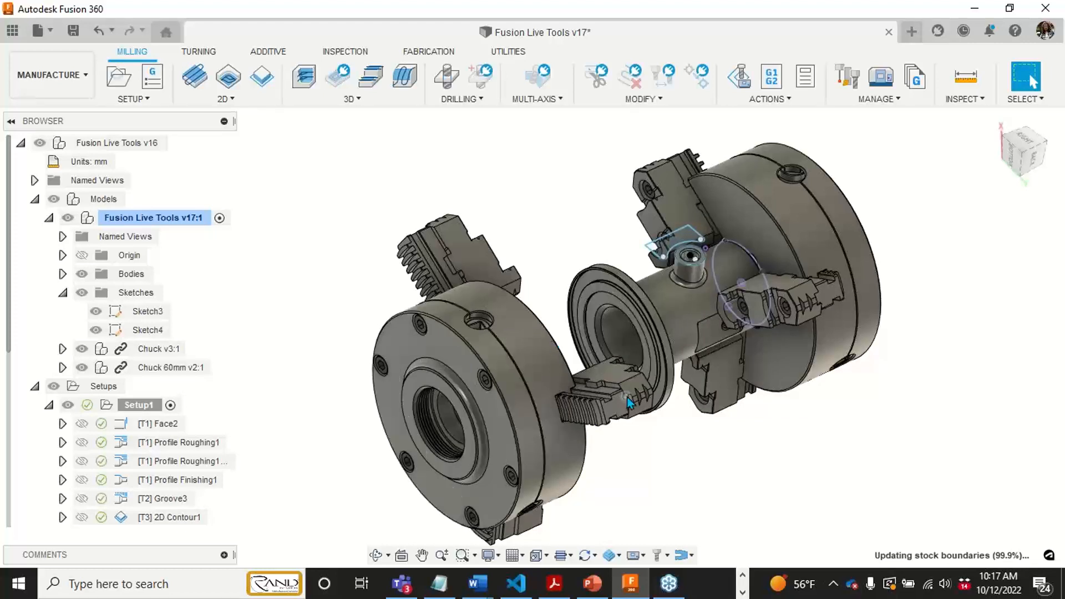
shift+middle_drag(687, 431, 694, 427)
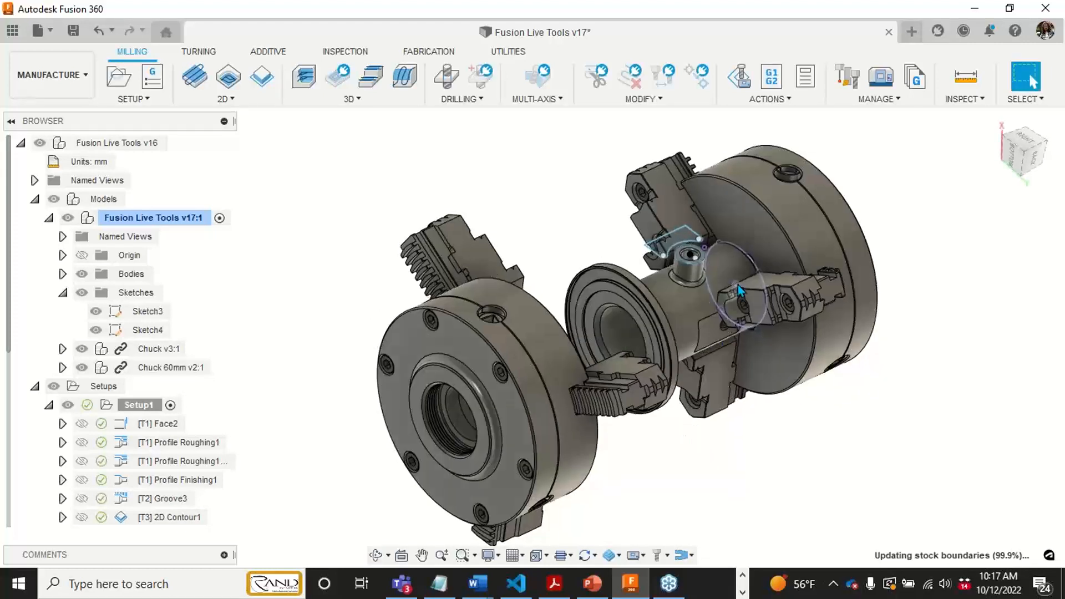
shift+middle_drag(736, 291, 728, 275)
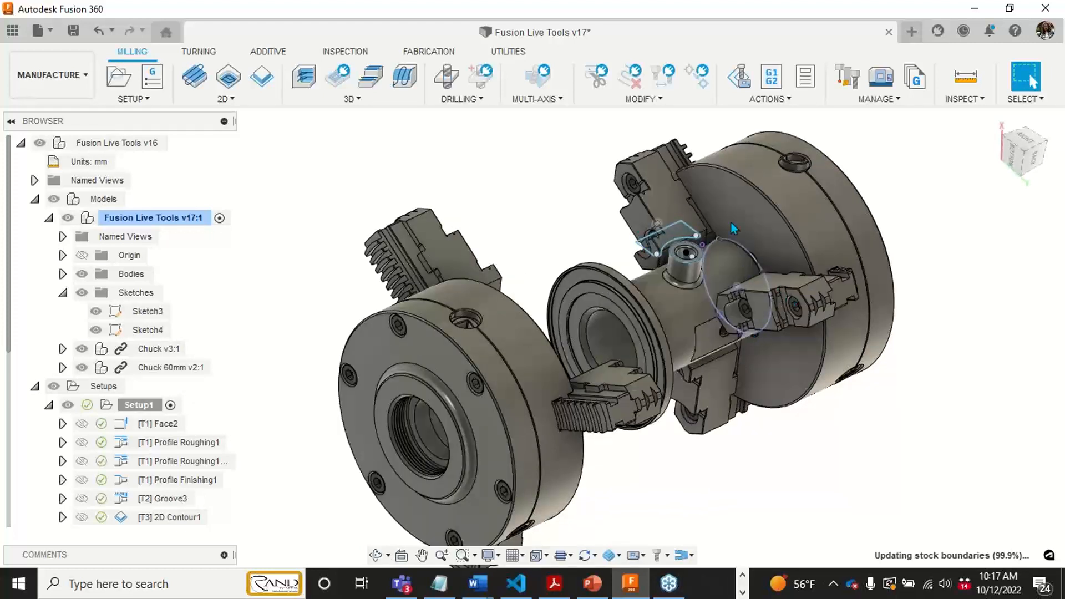
mouse_move(721, 443)
shift+middle_down()
mouse_move(694, 445)
mouse_move(711, 447)
shift+middle_up()
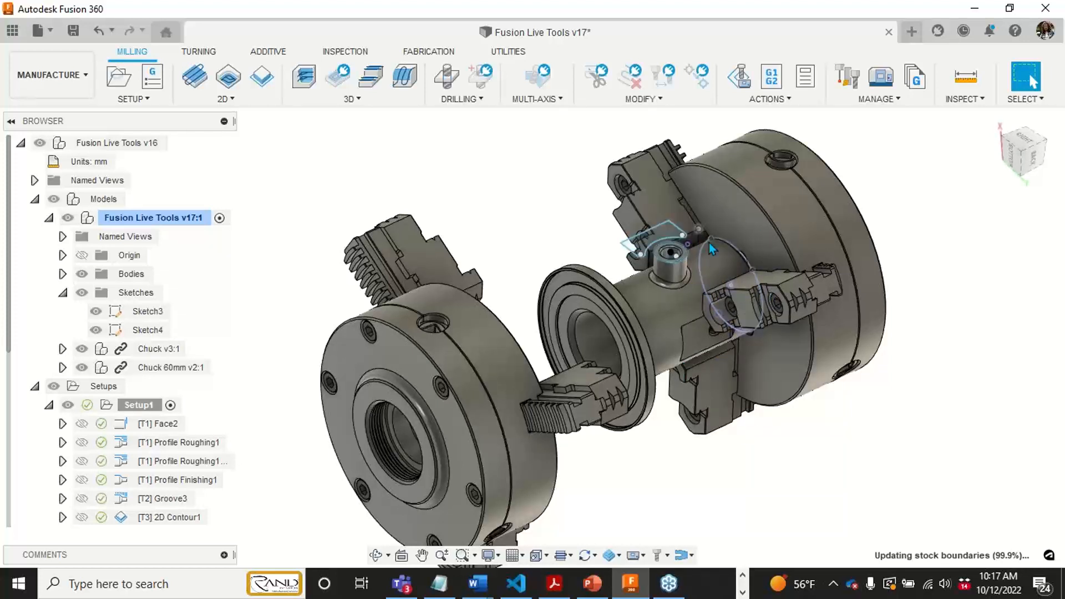
- Locate the subspindle operations at the end of Setup1 and bring up the turning and part handling commands
shift+middle_drag(676, 471, 571, 511)
scroll(139, 453, down, 2)
scroll(139, 452, down, 1)
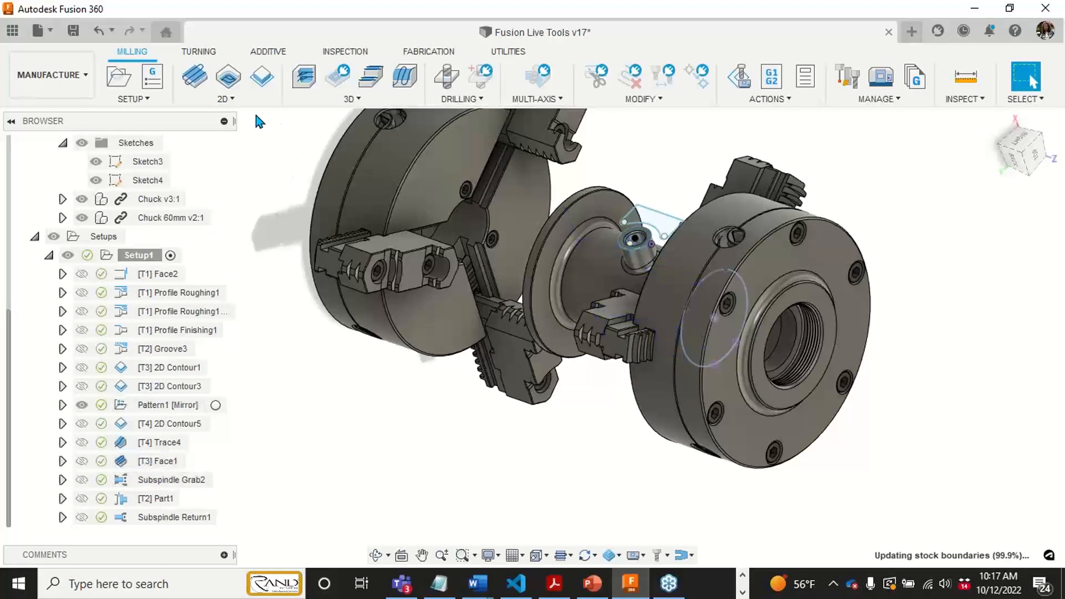
click(203, 56)
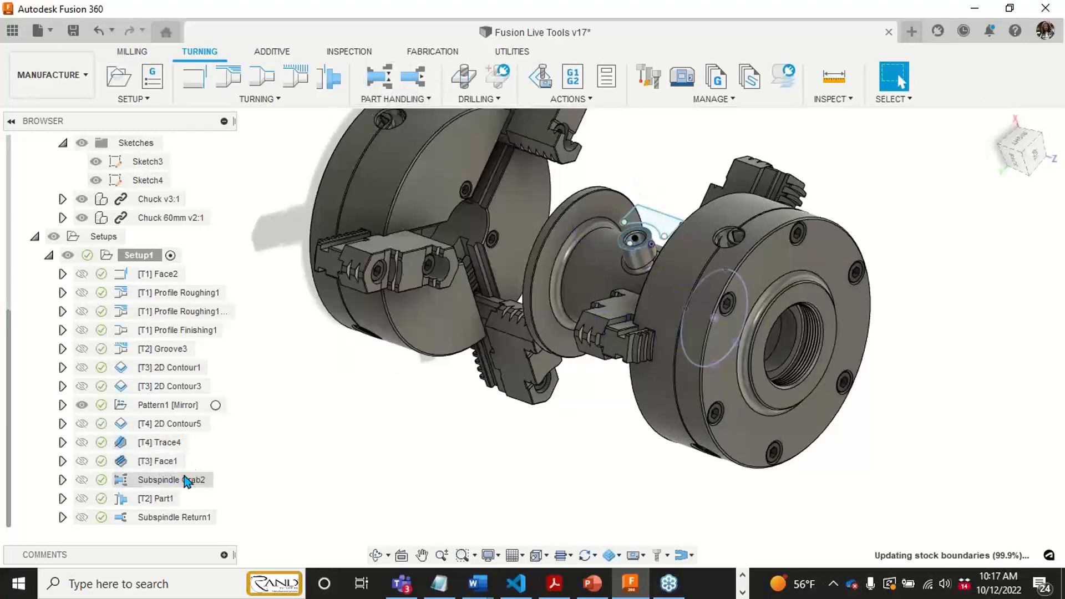
- Select the Subspindle Grab2 operation and examine the remaining stock between the two chucks from the back and at an angle
click(182, 479)
shift+middle_drag(476, 435, 530, 413)
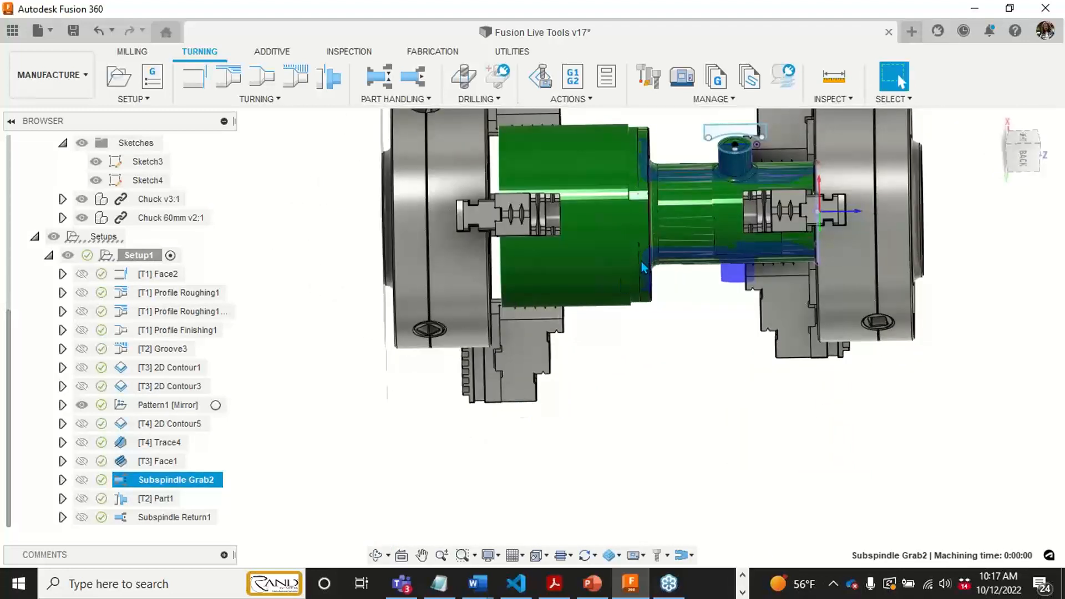
click(1021, 158)
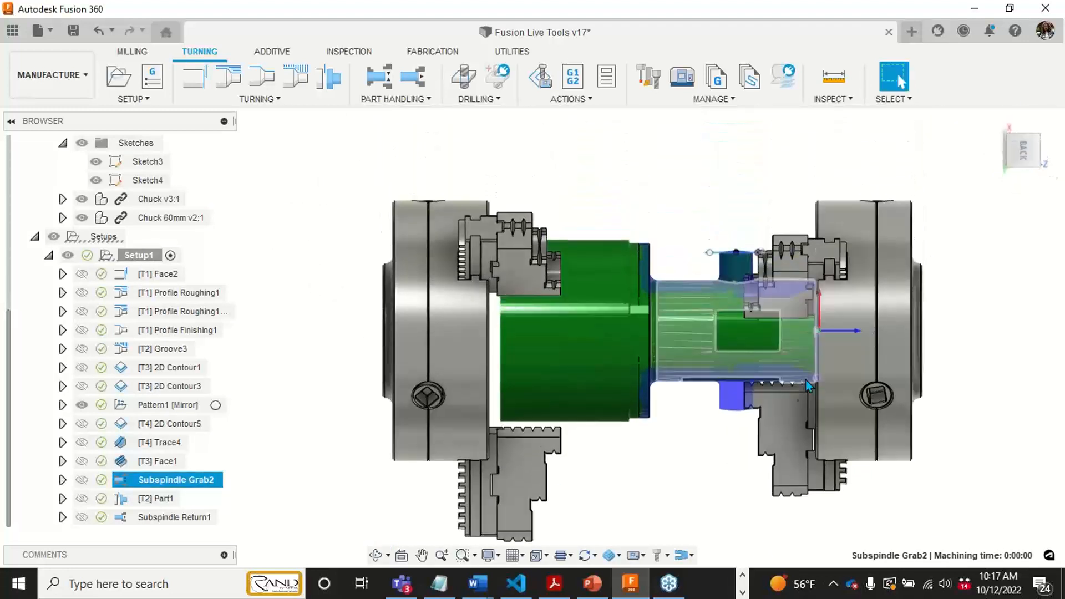
middle_drag(790, 395, 775, 372)
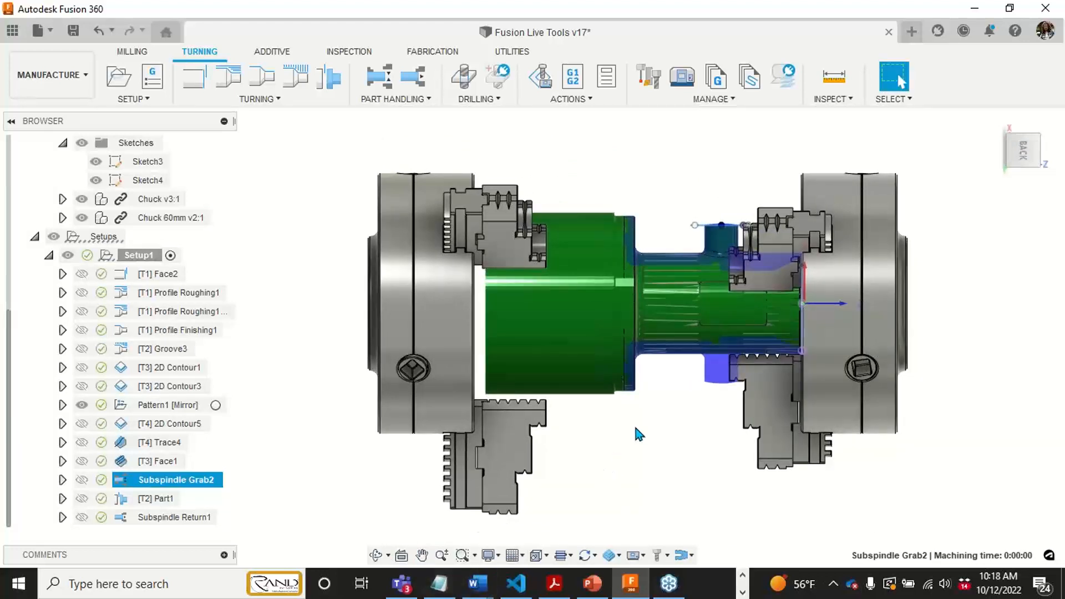
shift+middle_drag(751, 315, 803, 366)
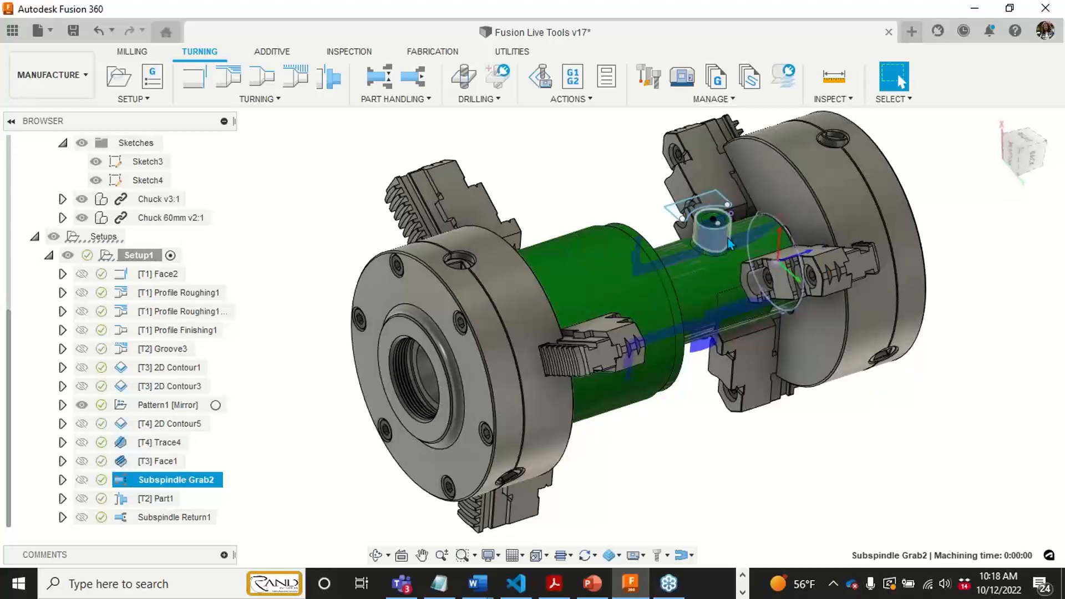
click(1029, 176)
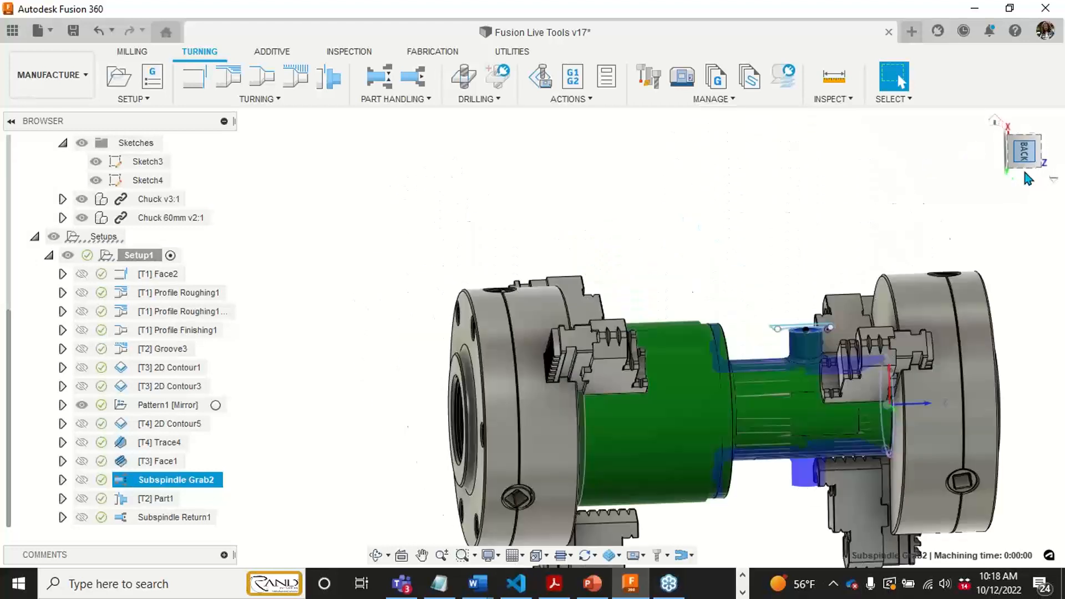
middle_drag(583, 362, 572, 339)
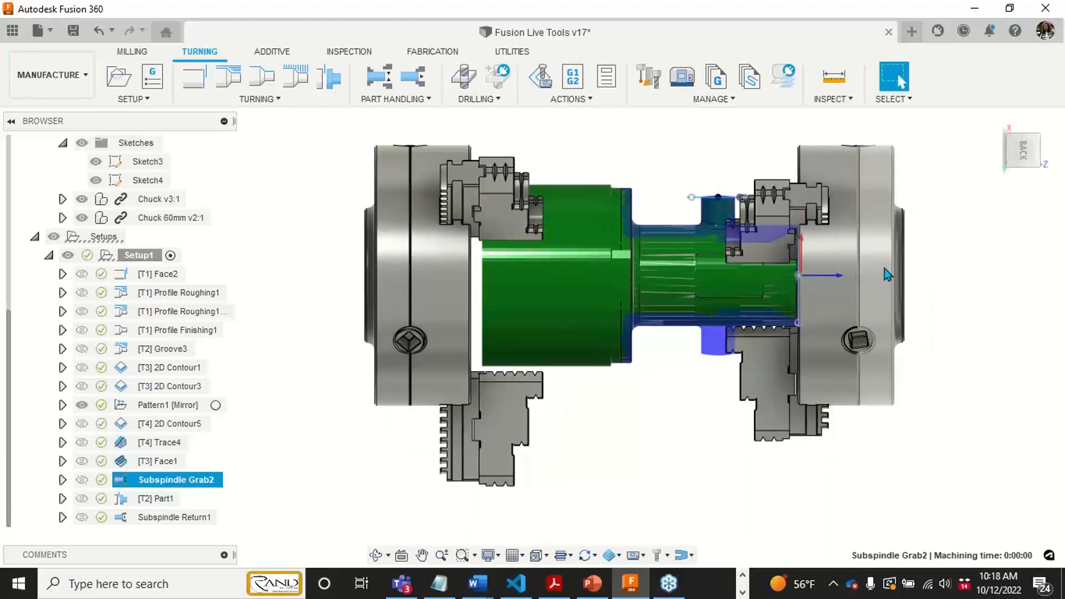
shift+middle_drag(860, 284, 836, 224)
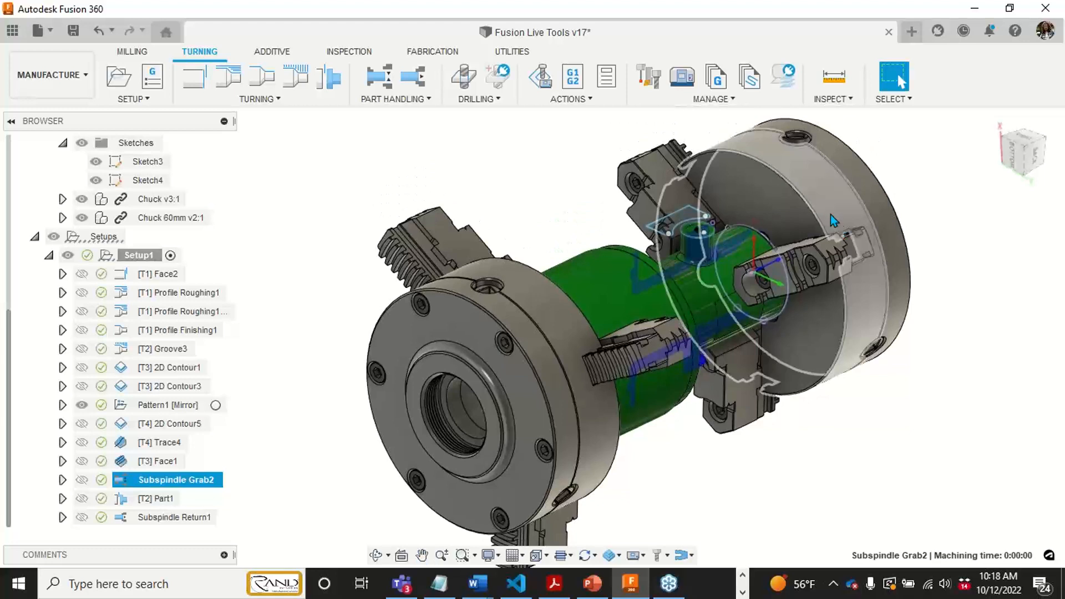
click(709, 254)
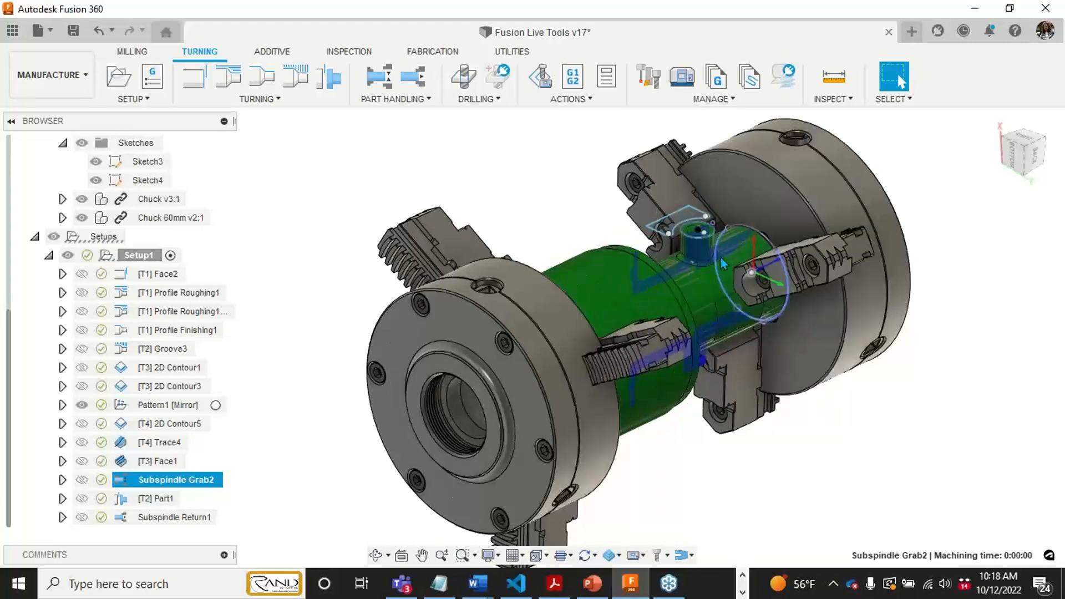
shift+middle_drag(634, 378, 534, 407)
- Open the Subspindle Grab2 operation for editing and view its settings with the part seen from the back
click(228, 481)
click(178, 480)
right_click(178, 480)
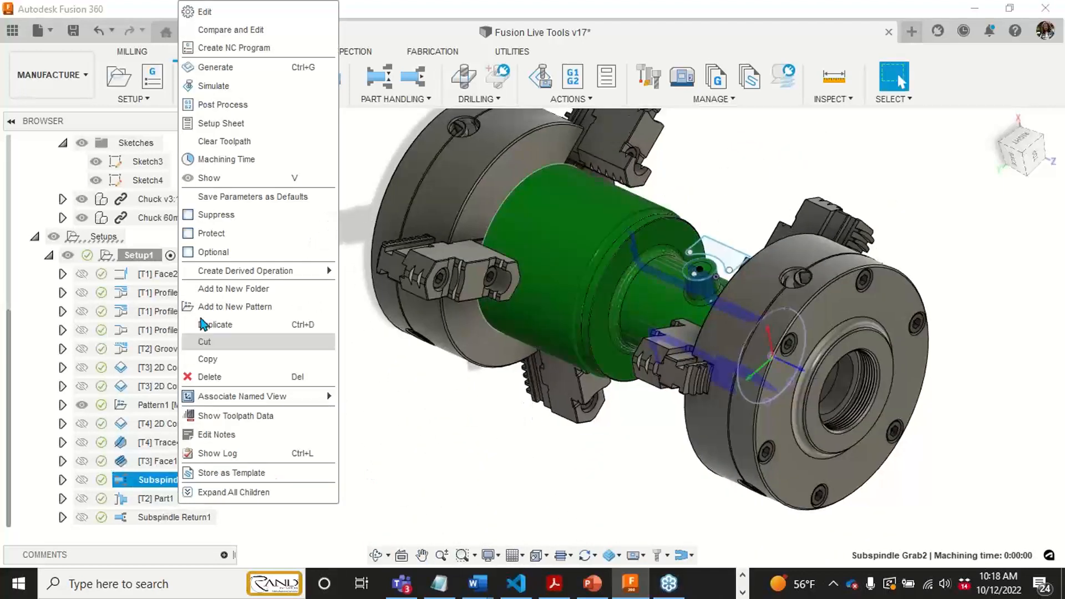
click(206, 12)
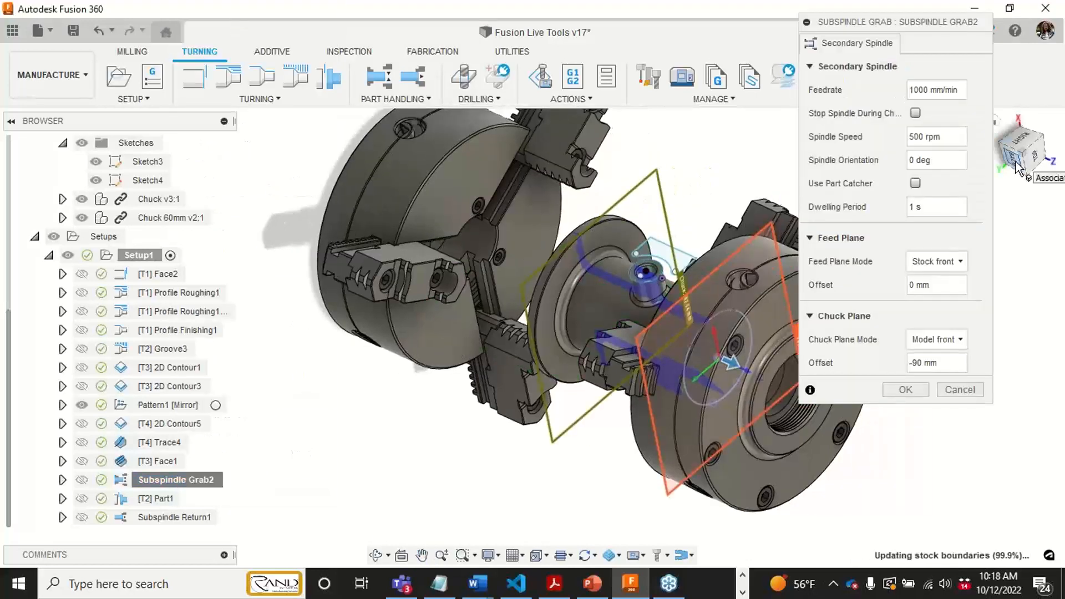
click(1033, 156)
middle_drag(554, 407, 498, 355)
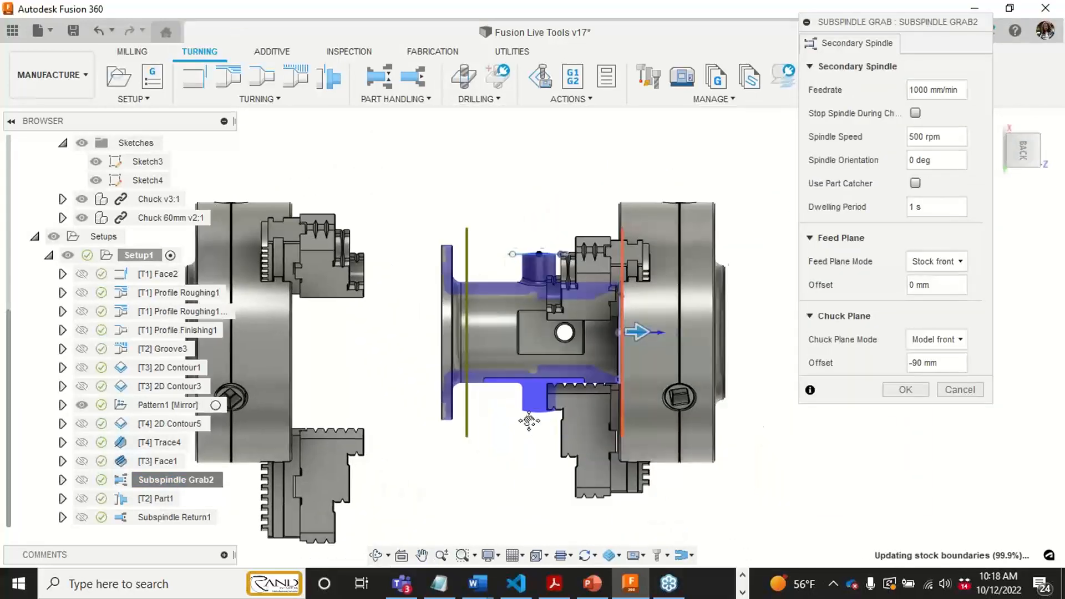
middle_drag(528, 423, 544, 397)
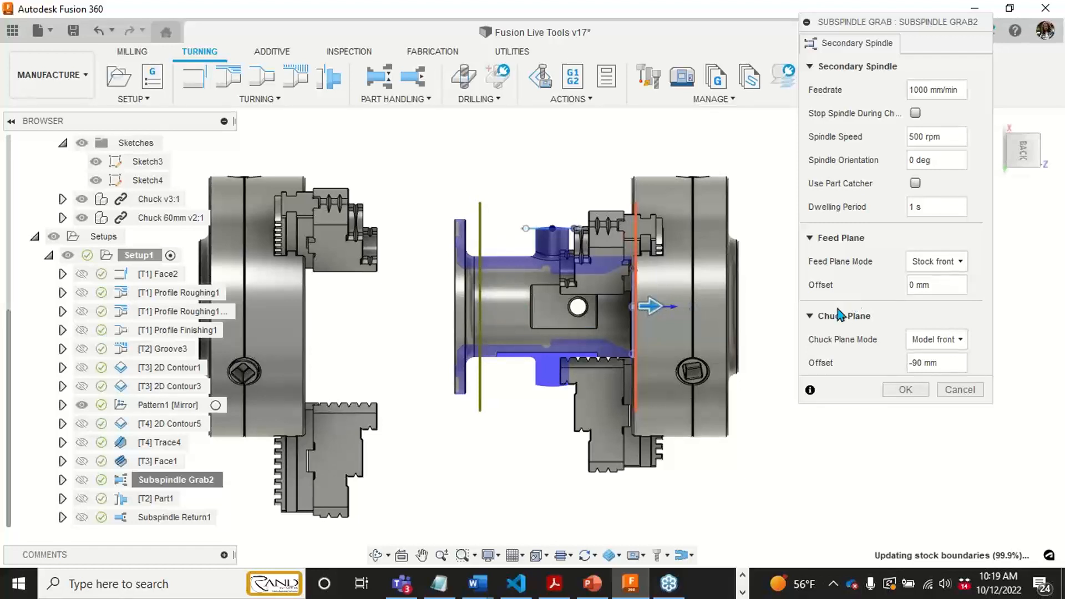
- Examine the chuck plane near the part's flange and the feed plane at its front end from several angles
shift+middle_drag(544, 309, 498, 330)
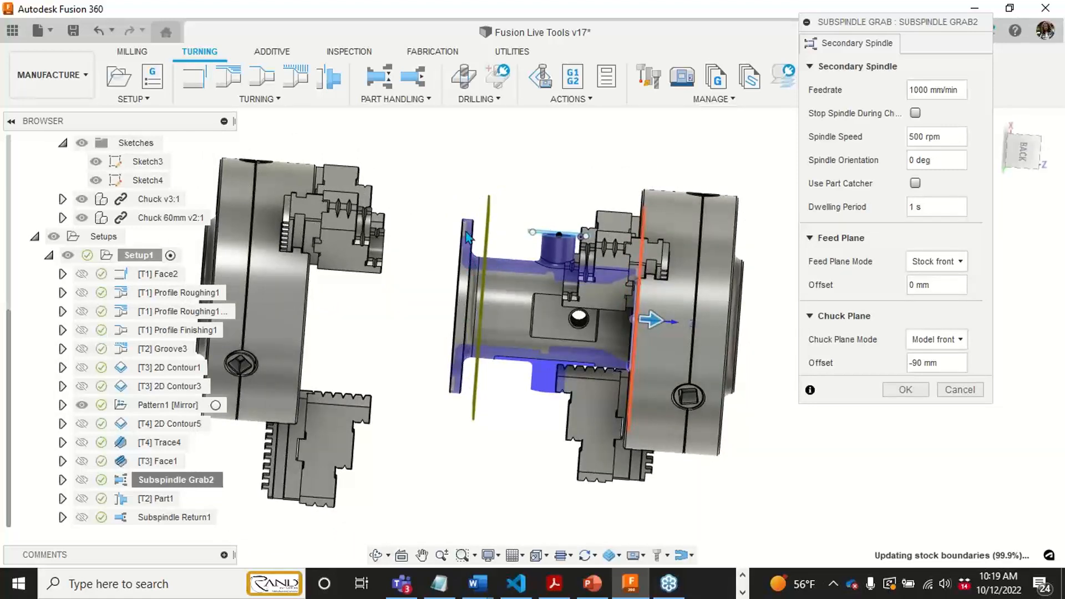
scroll(467, 232, up, 3)
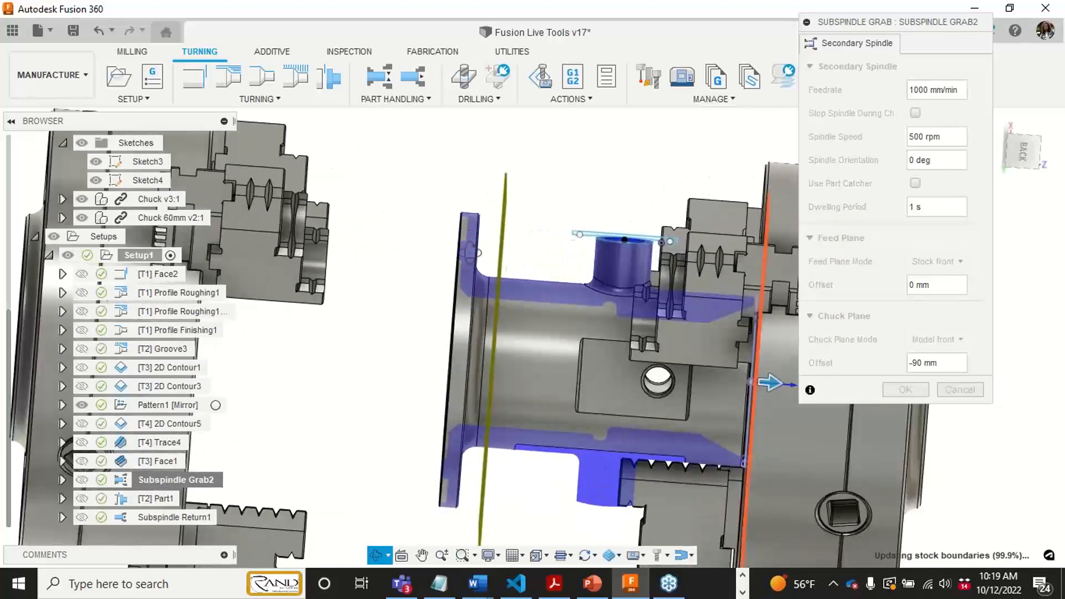
shift+middle_drag(471, 254, 501, 208)
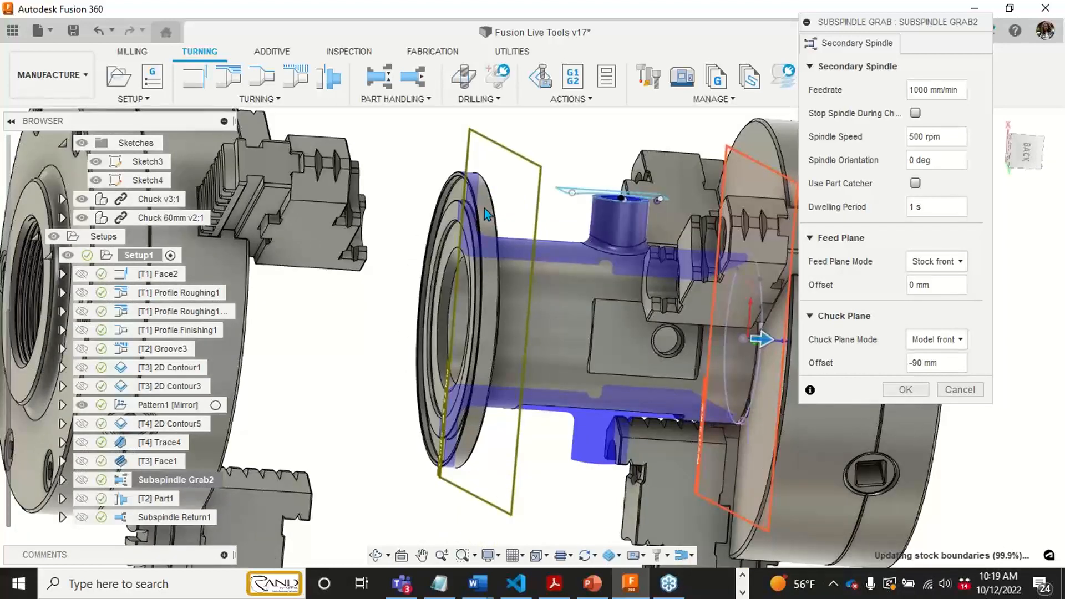
shift+middle_drag(538, 326, 599, 456)
middle_drag(536, 466, 531, 440)
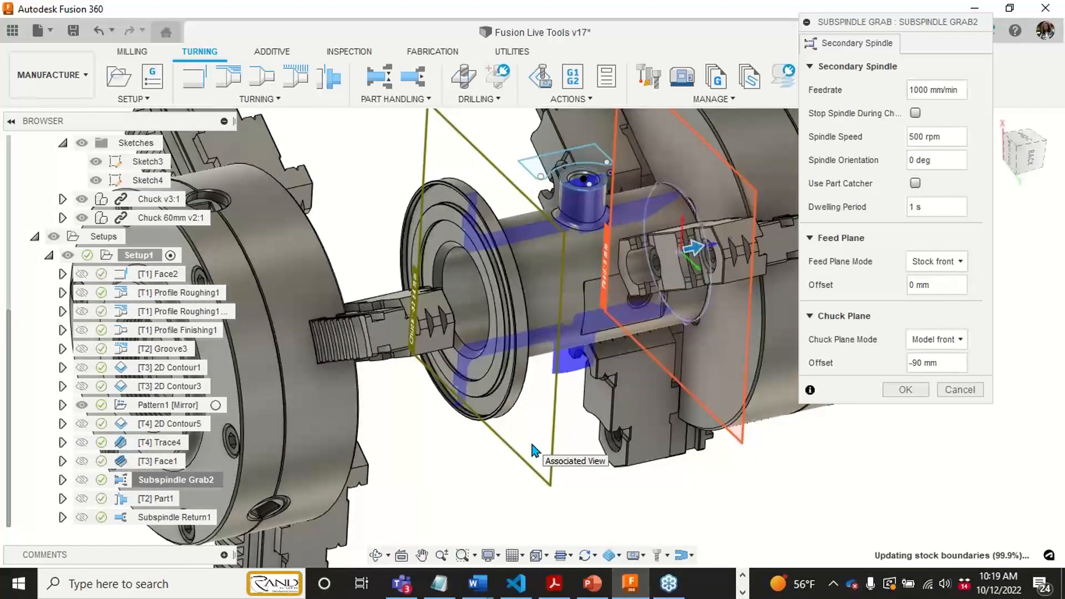
middle_drag(538, 254, 492, 271)
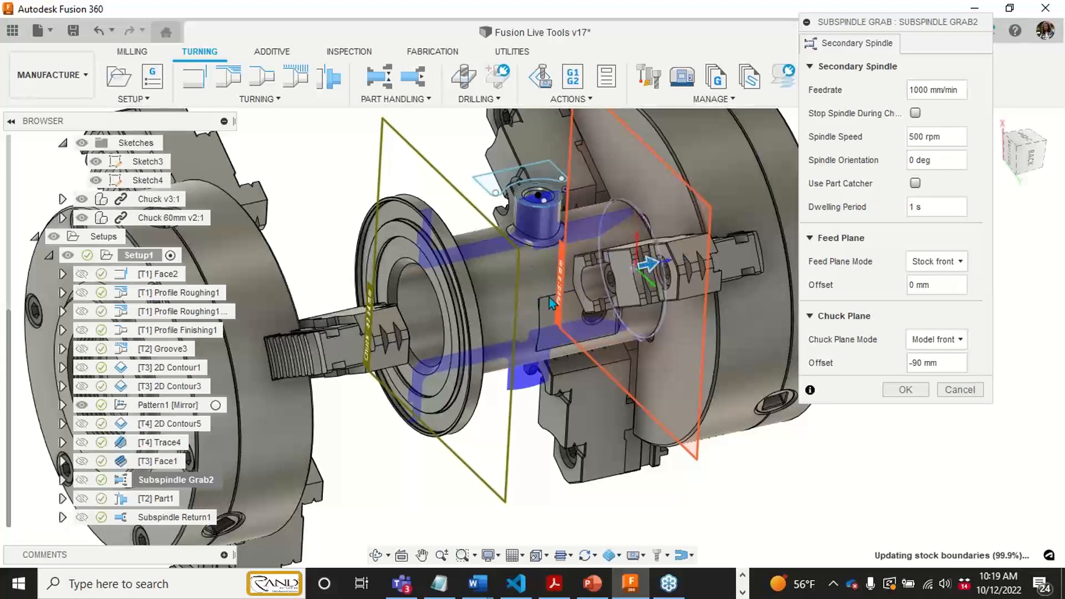
middle_drag(573, 382, 578, 372)
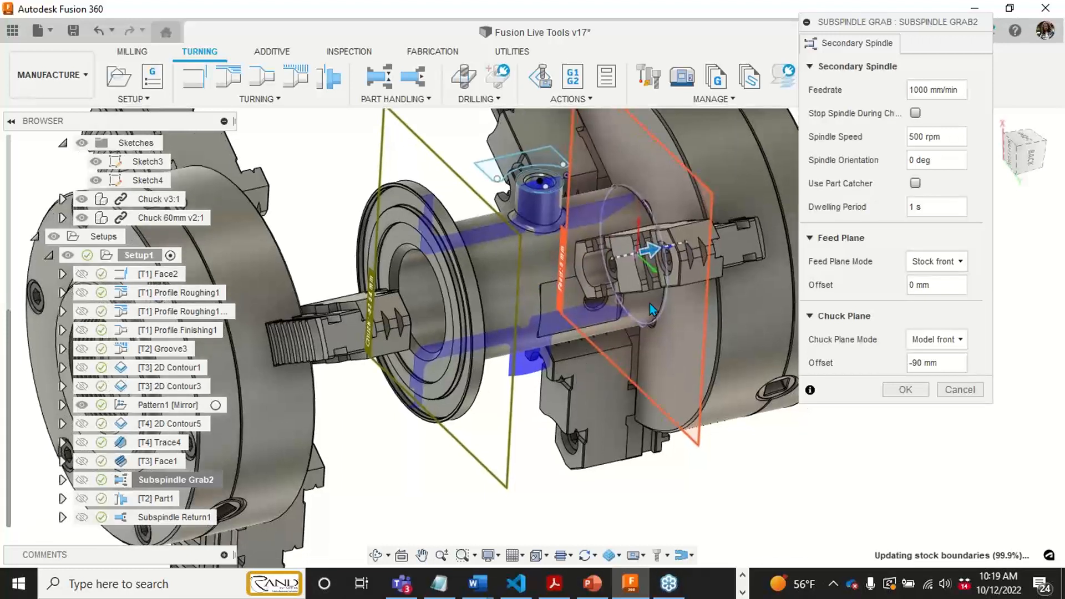
middle_drag(484, 332, 485, 349)
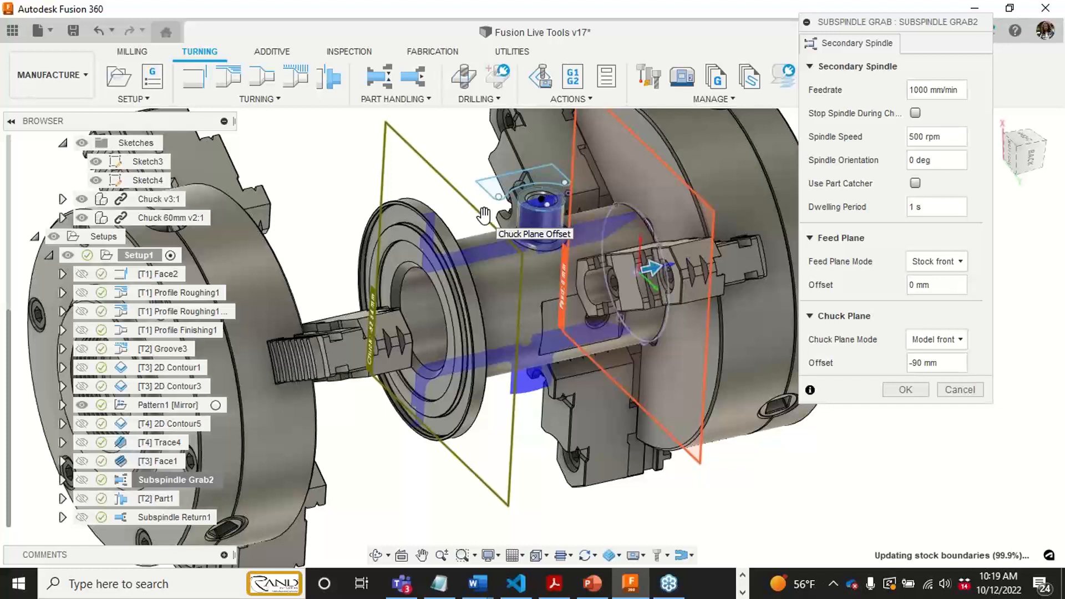
- Compare the feed and chuck planes with the chuck jaws in the back view, moving the grab settings dialog clear of the model
click(1026, 165)
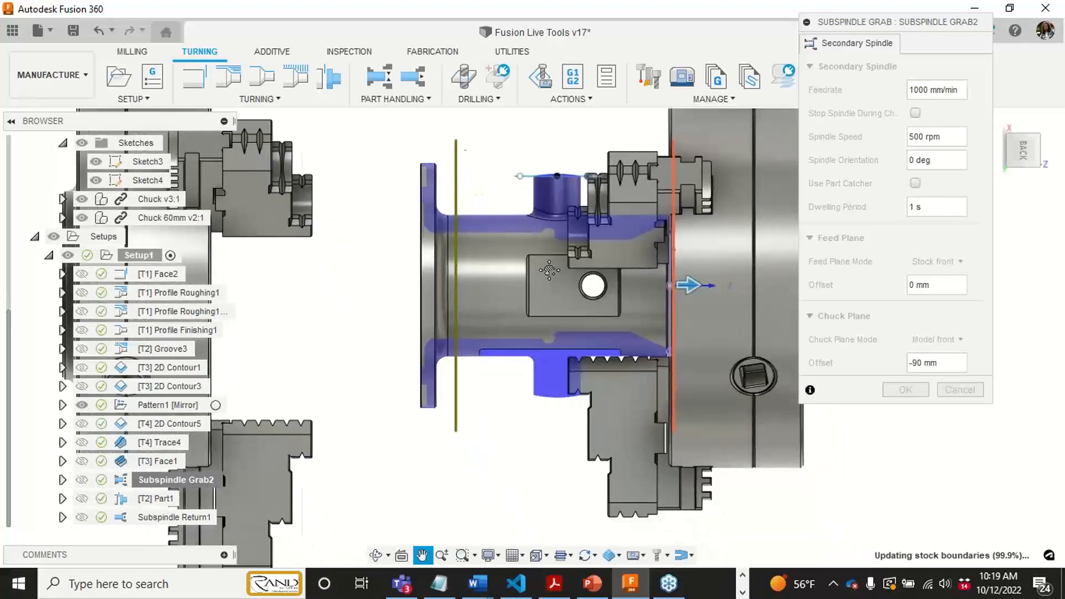
middle_drag(550, 270, 537, 290)
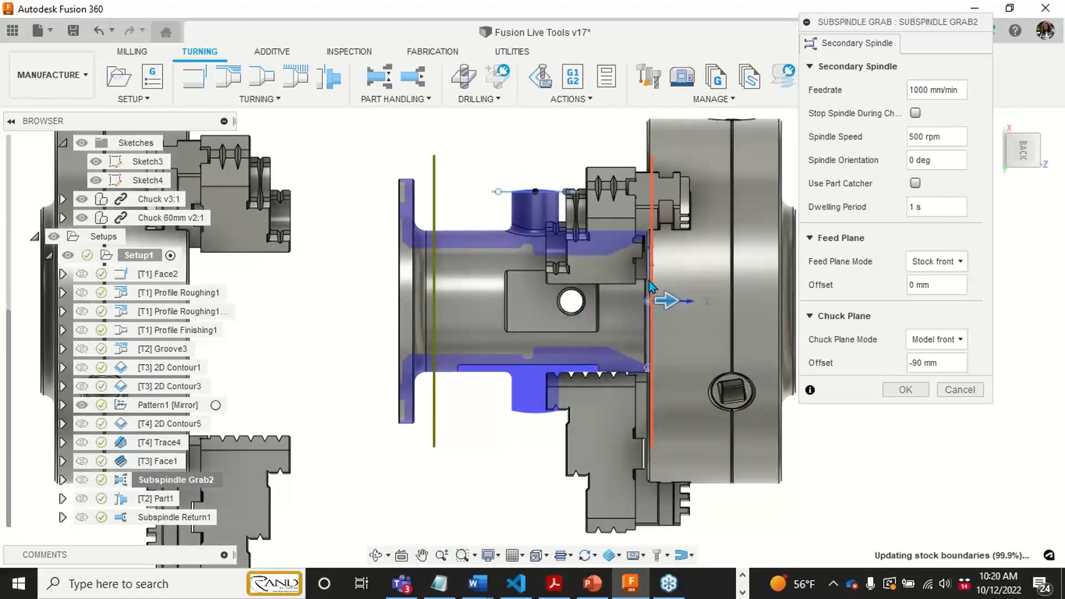
scroll(618, 374, down, 5)
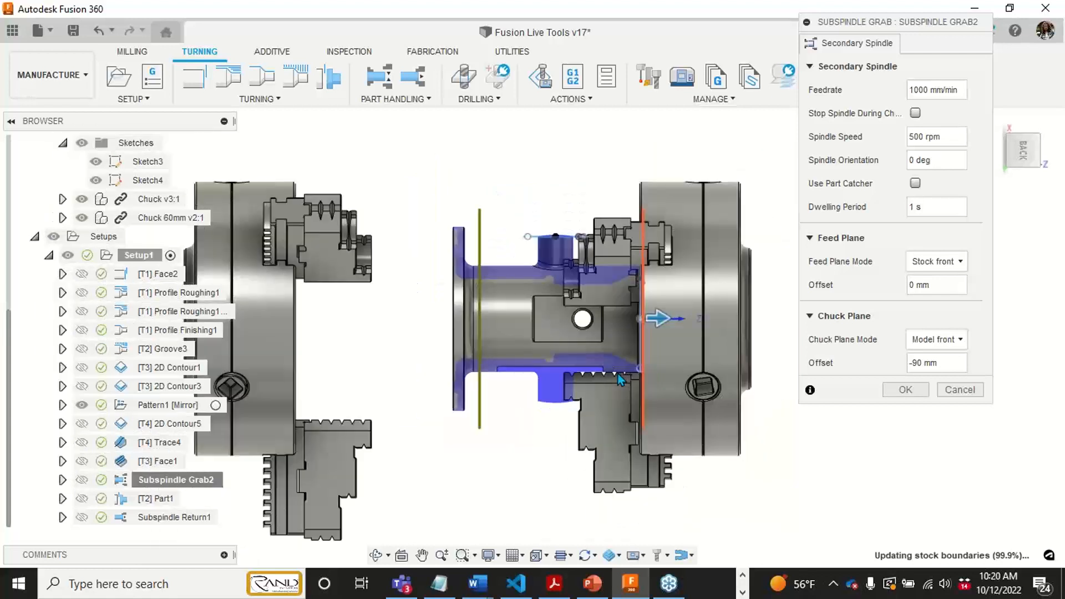
middle_drag(612, 371, 554, 337)
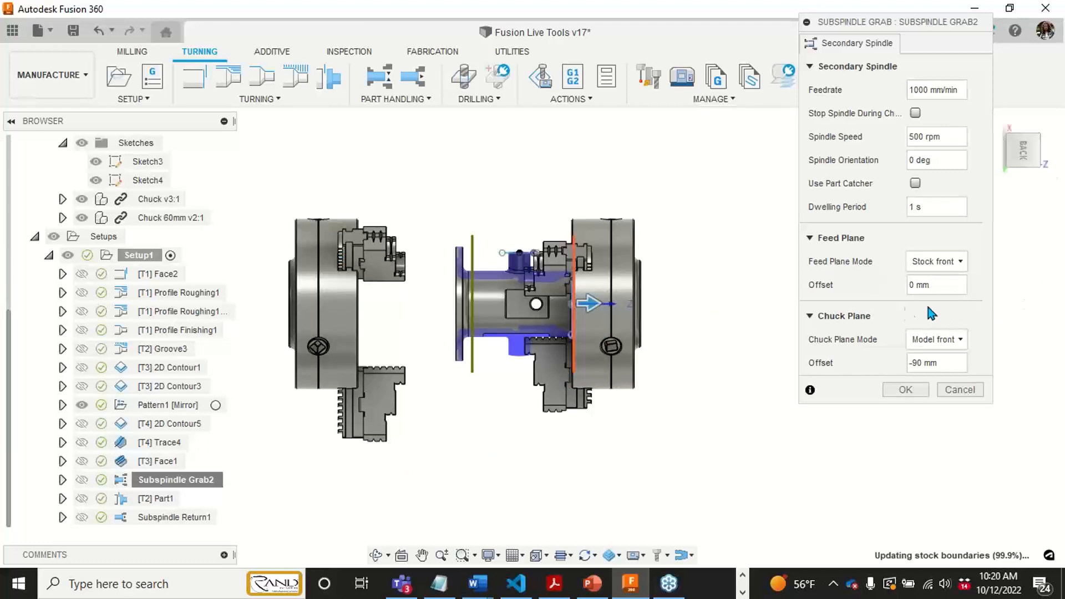
scroll(604, 305, up, 2)
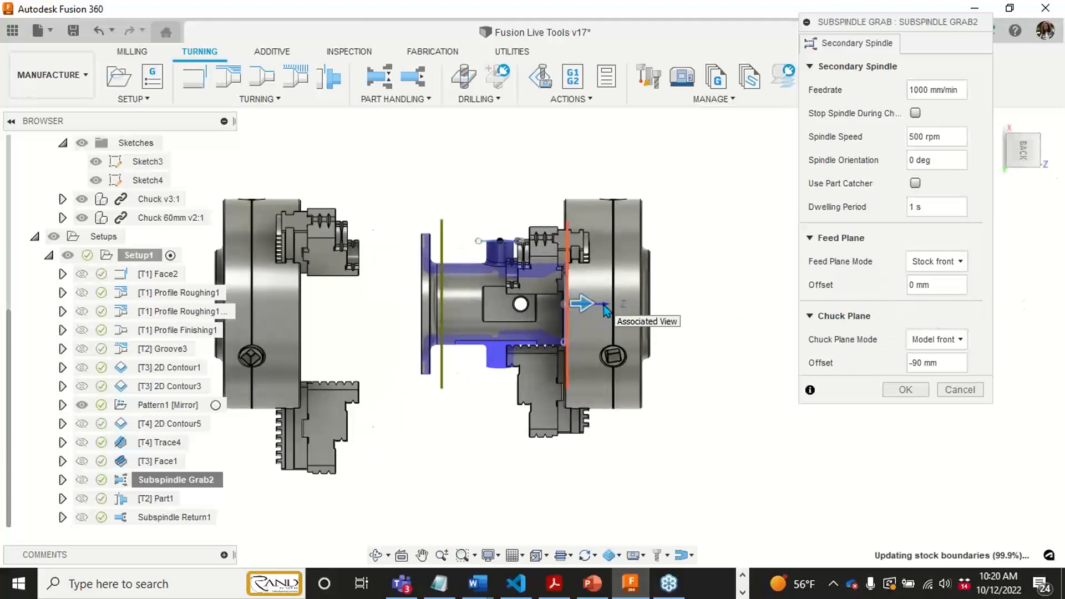
drag(906, 24, 864, 51)
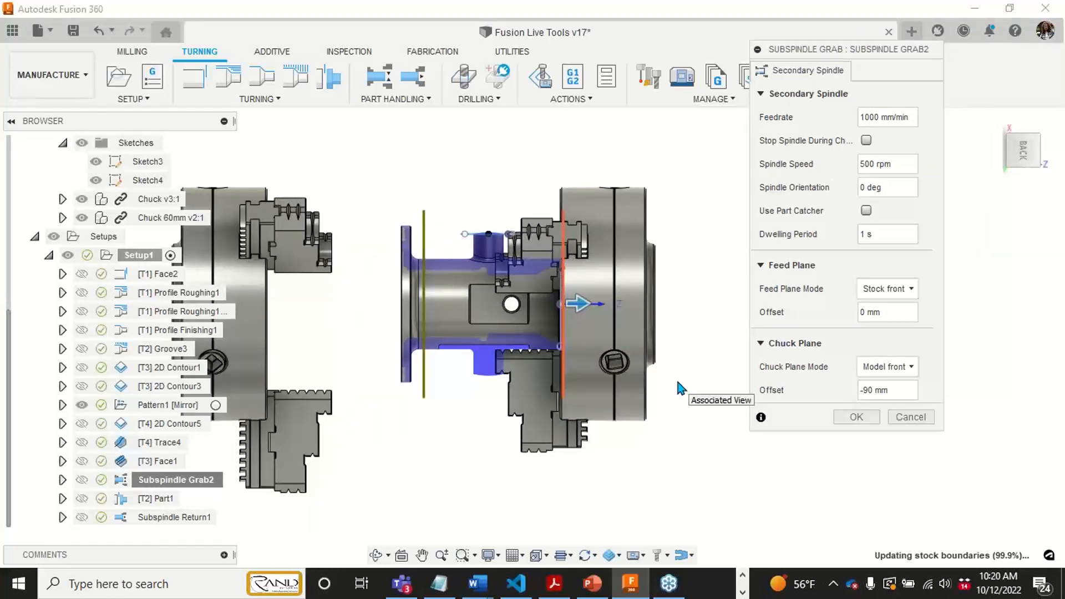
scroll(568, 303, up, 1)
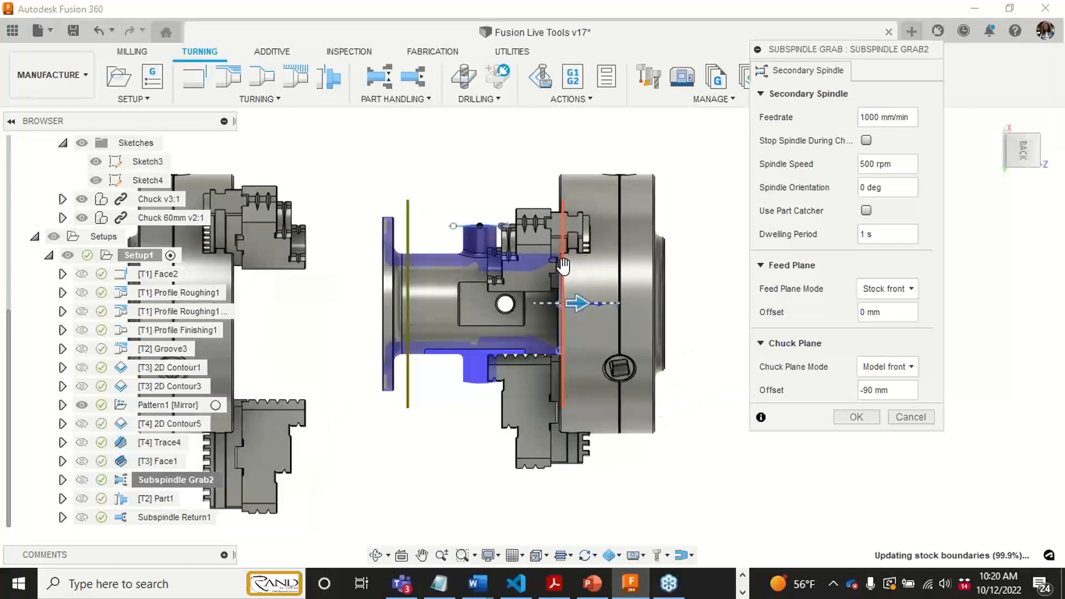
scroll(564, 280, up, 1)
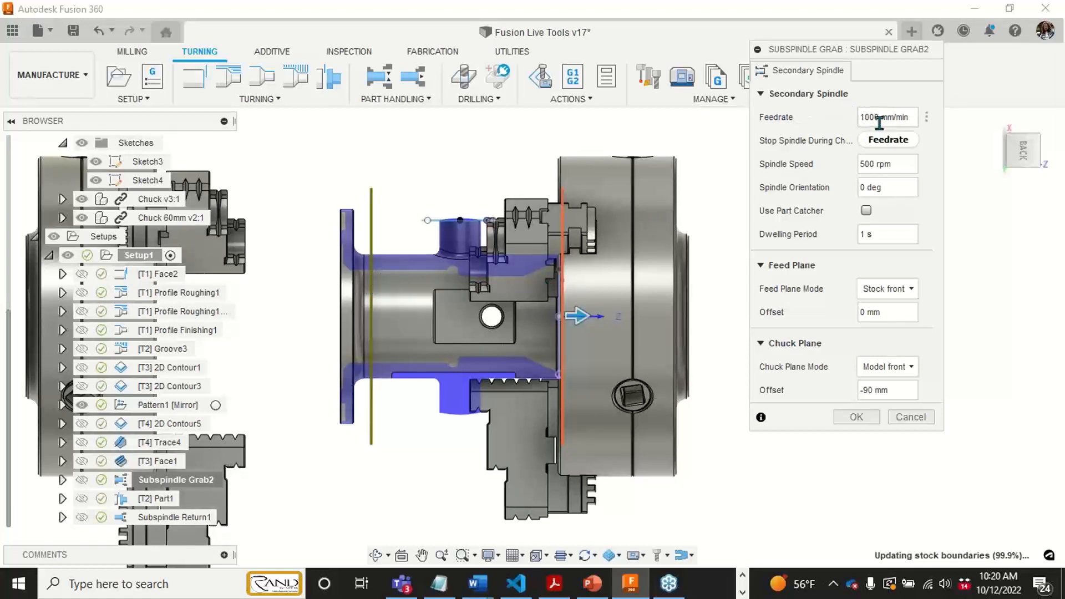
- Try stopping the spindle during chucking, check the spindle orientation setting, and turn the stop option back off
click(866, 140)
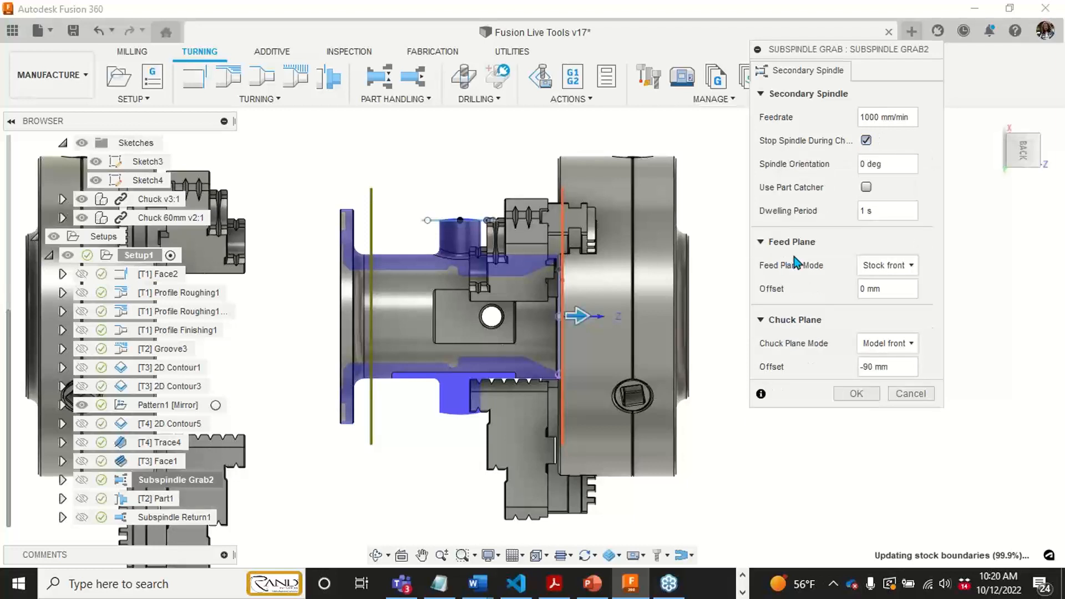
click(884, 164)
click(901, 173)
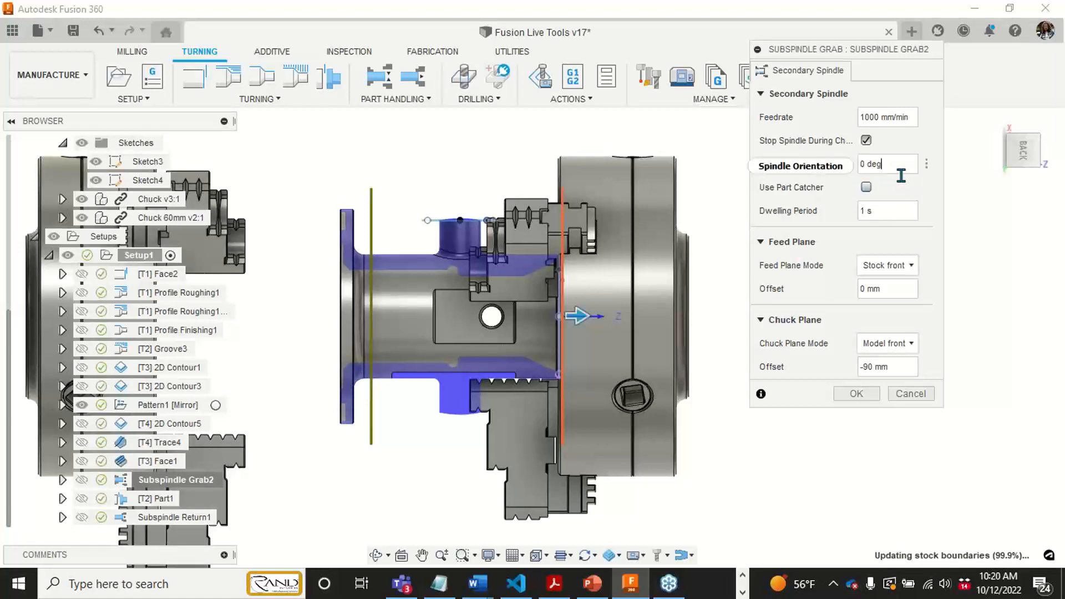
click(867, 141)
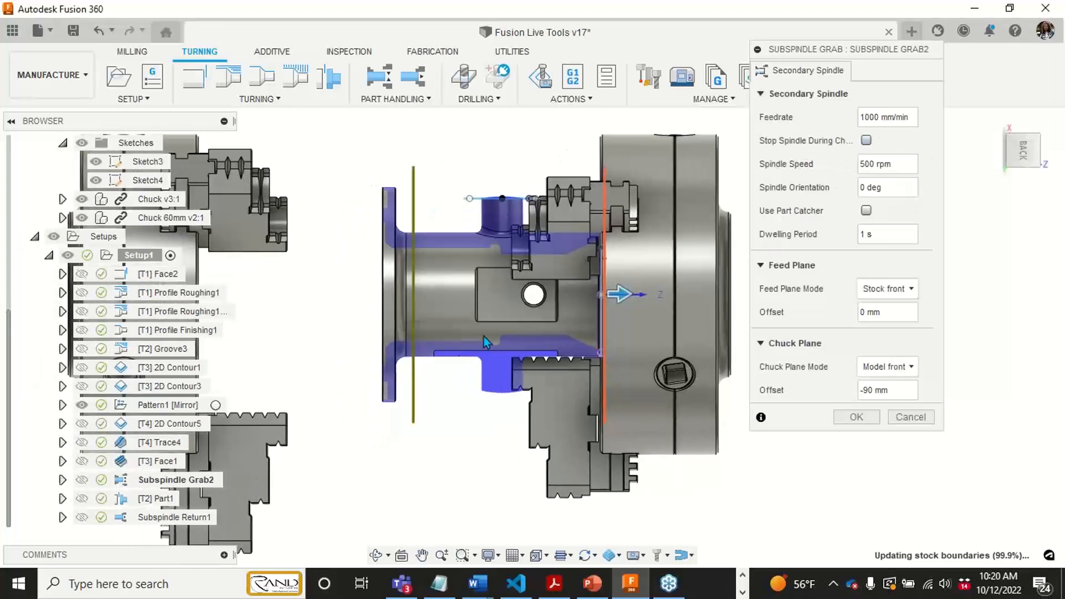
- Review the dwelling period and the grab planes at an angle, and accept the Subspindle Grab2 settings
scroll(483, 337, down, 1)
shift+middle_drag(486, 358, 598, 283)
middle_drag(631, 214, 607, 272)
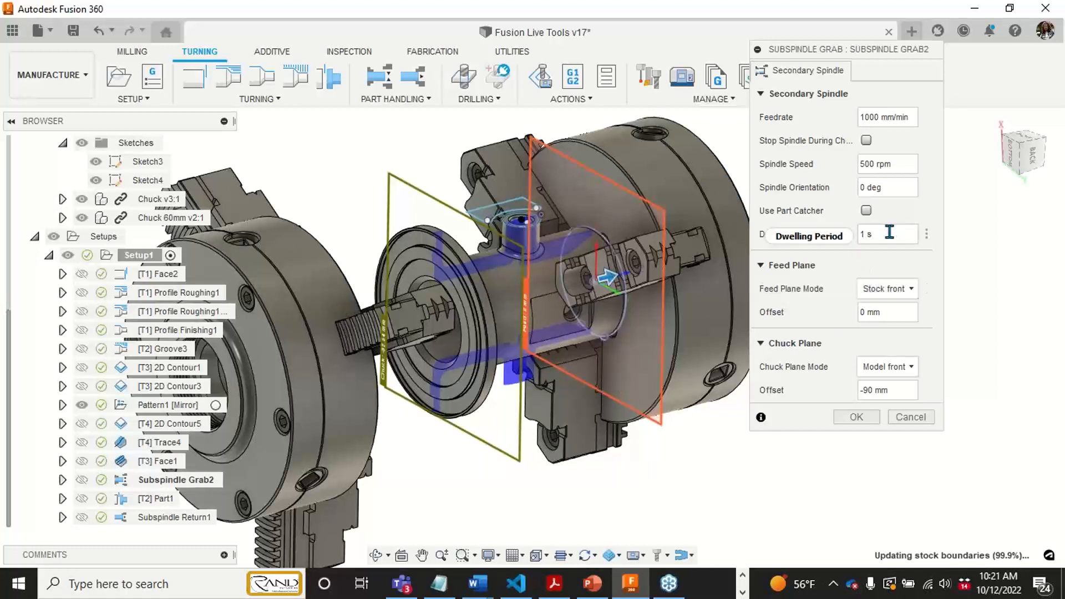
mouse_move(889, 232)
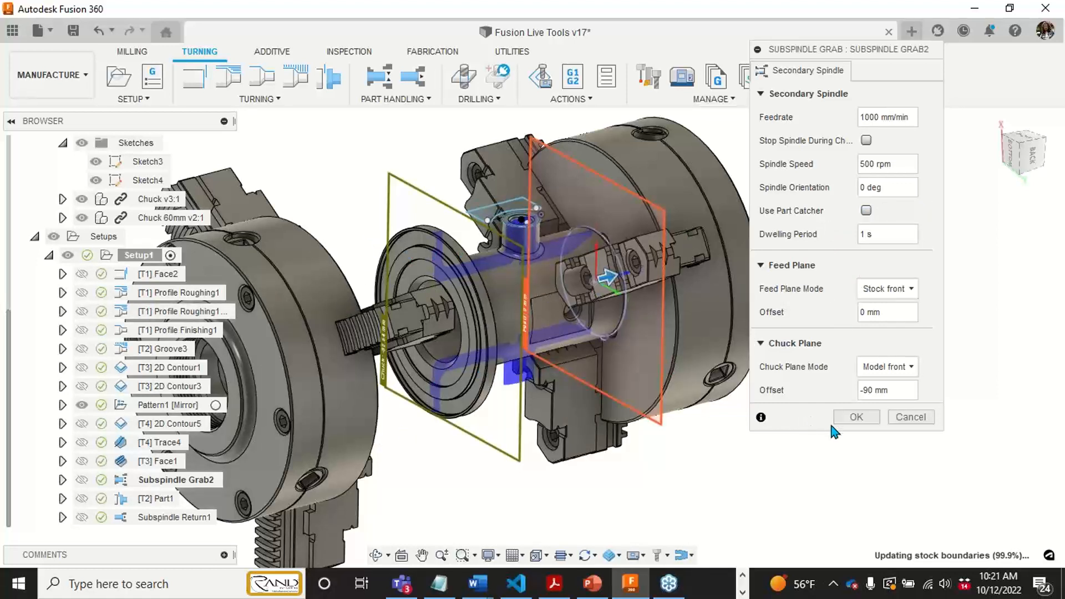
click(854, 418)
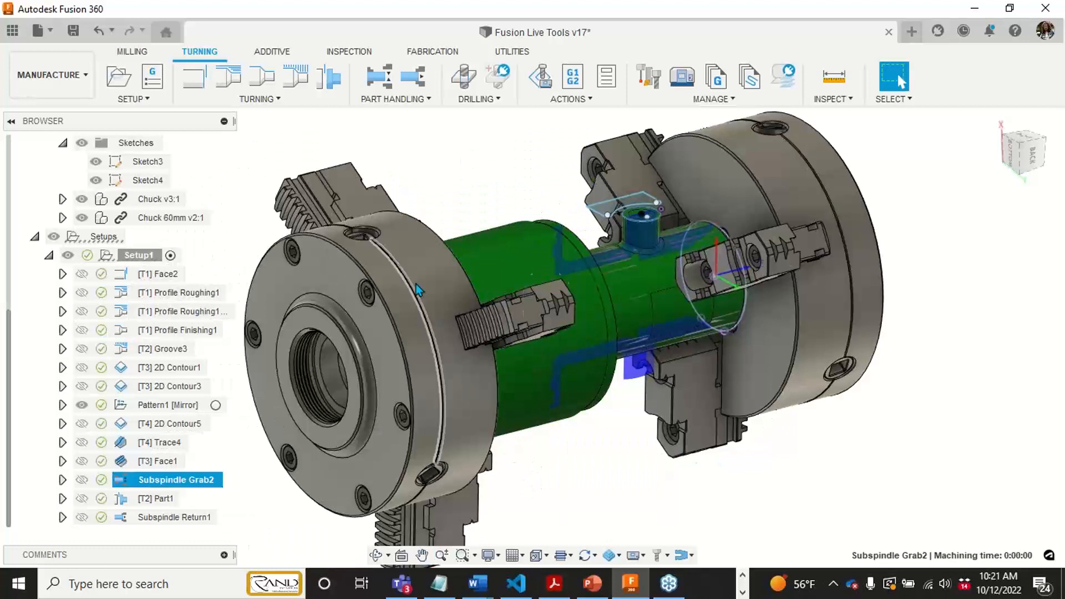
- Compare the remaining stock in the back view for Subspindle Grab2, the Part1 cutoff and Subspindle Return1
middle_drag(427, 400, 467, 363)
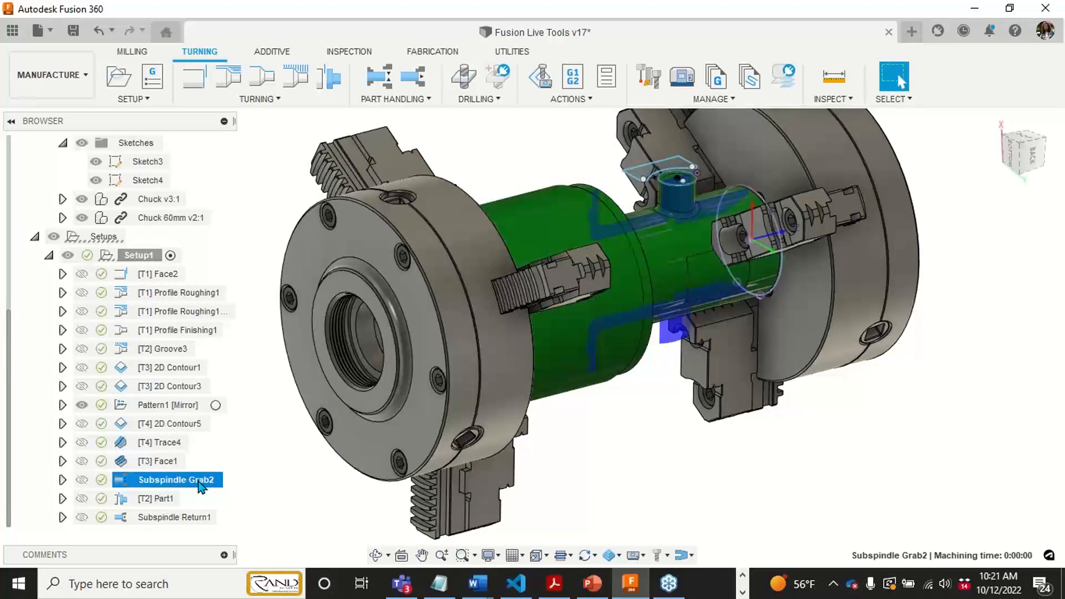
click(162, 499)
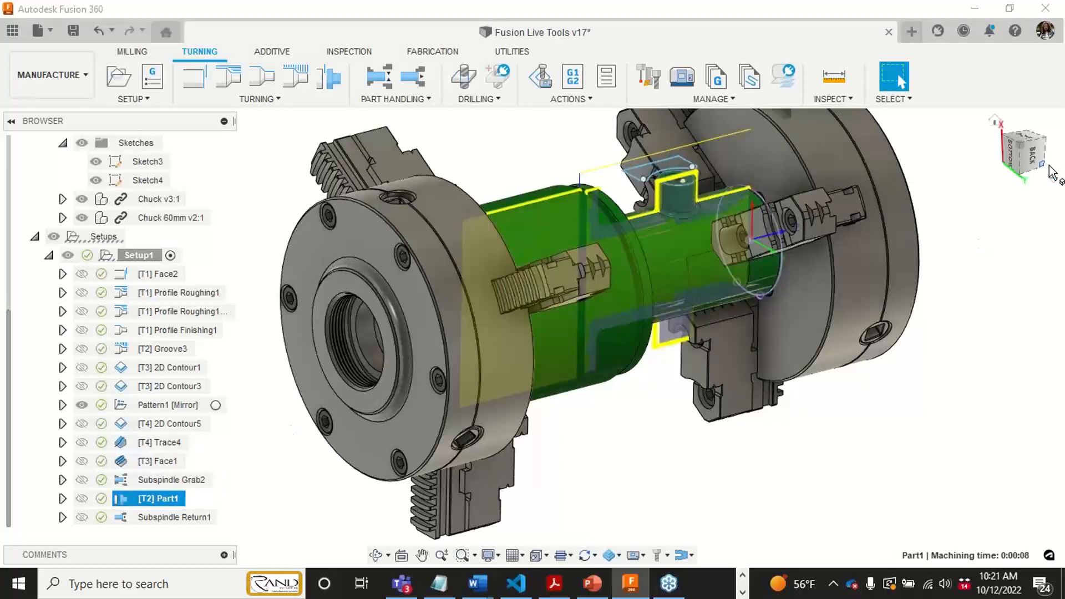
click(1033, 157)
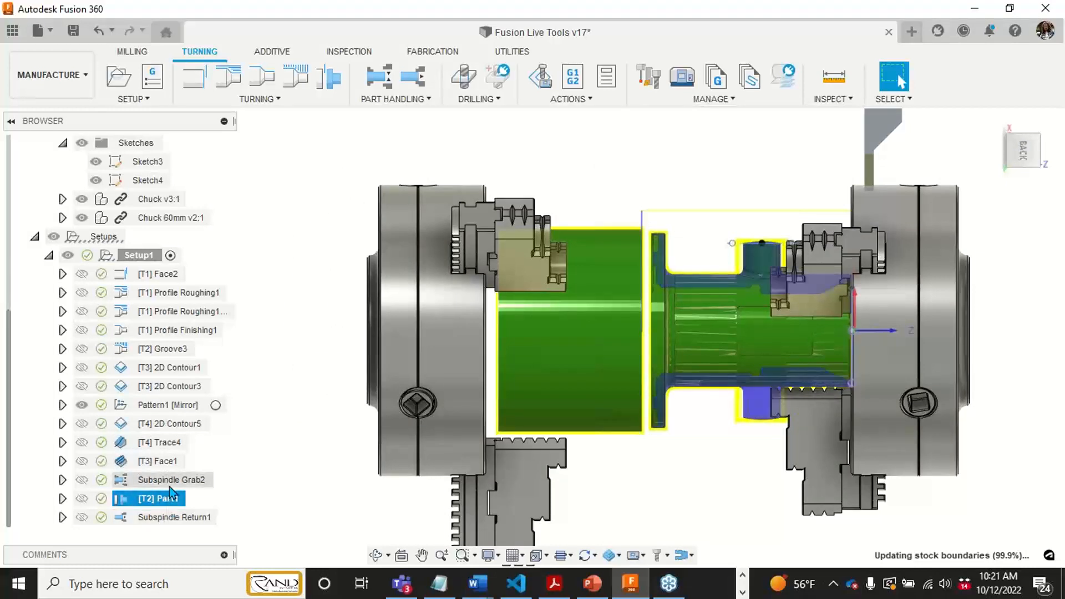
click(304, 419)
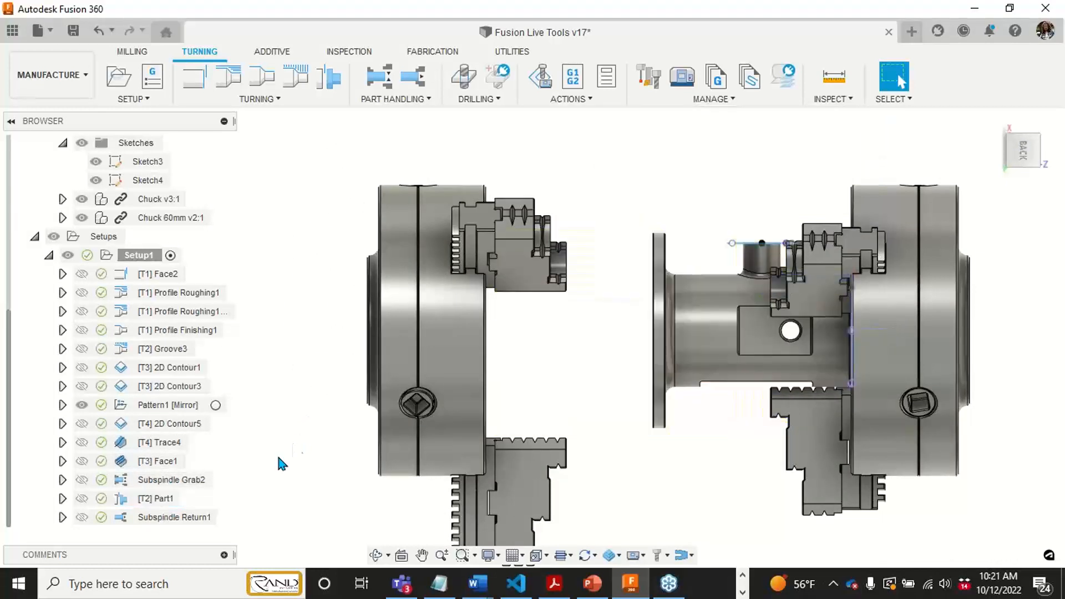
click(152, 482)
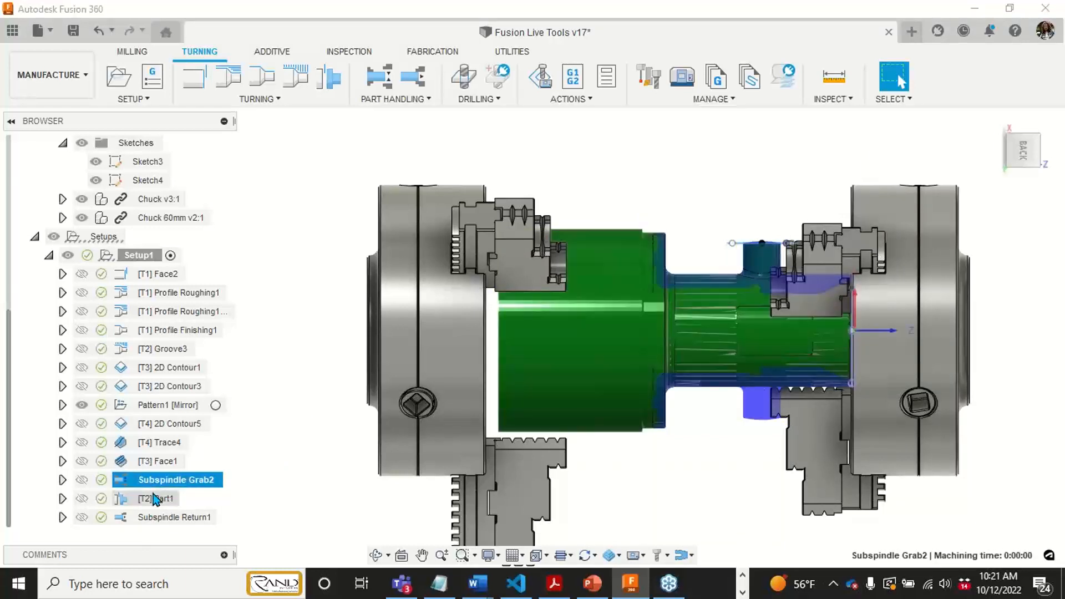
click(154, 498)
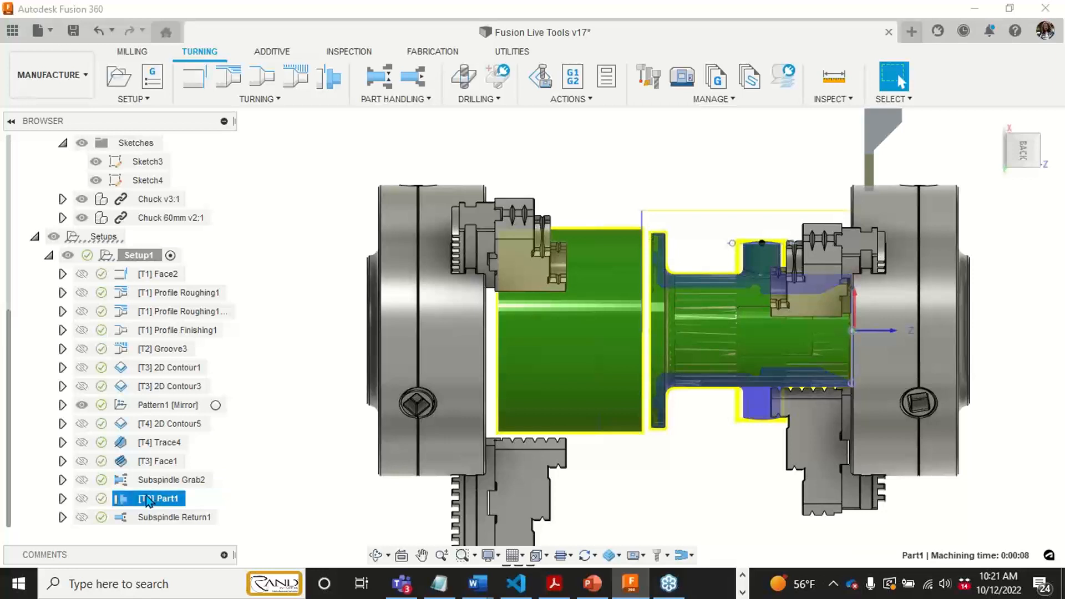
click(142, 517)
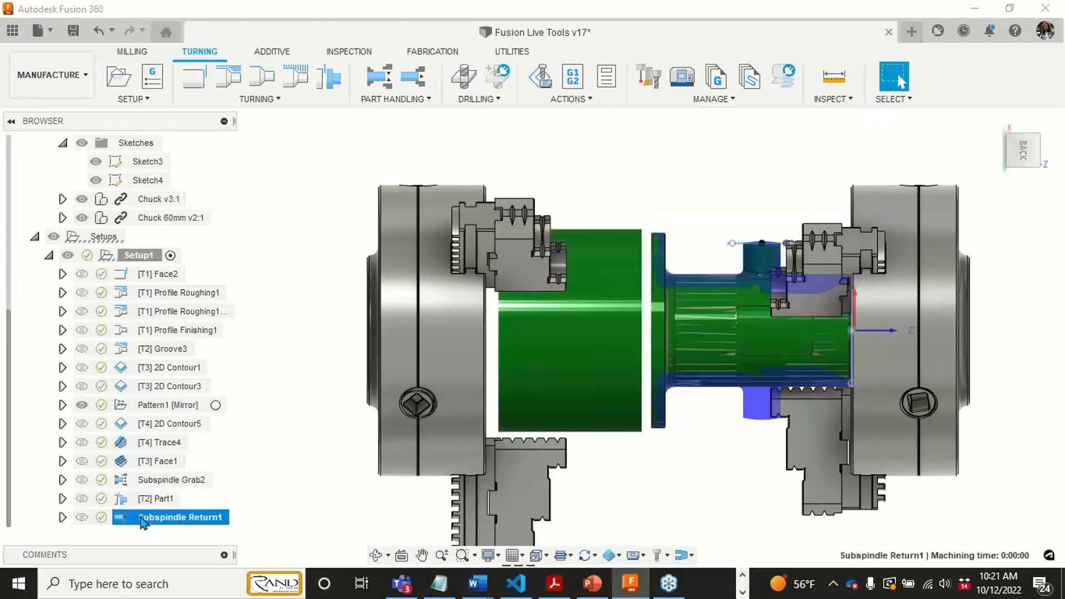
- Open the Part1 cutoff operation for editing and examine its tool settings and the back plane behind the flange
right_click(139, 500)
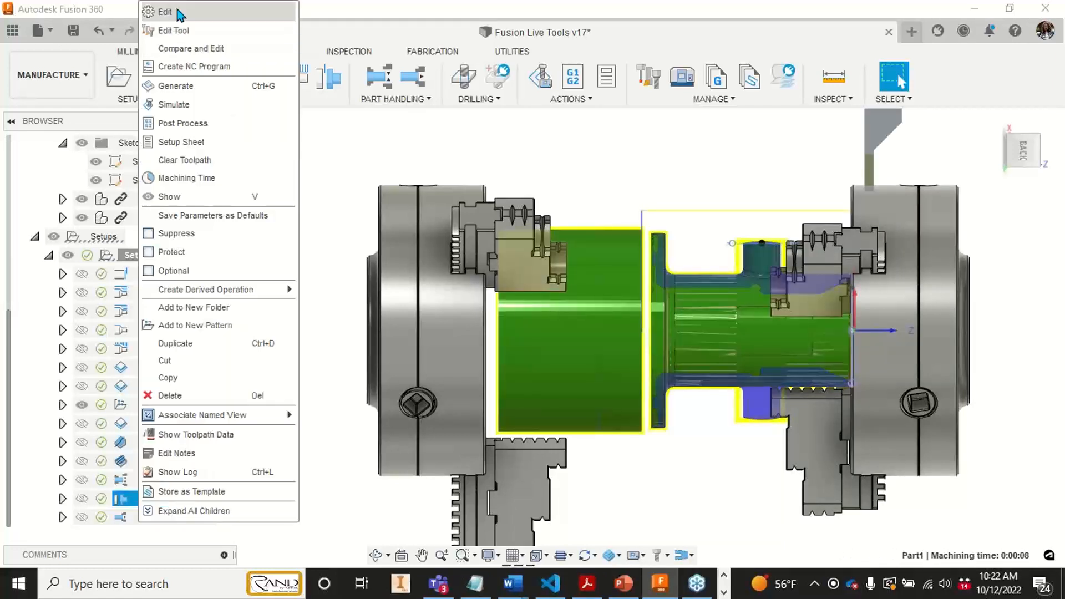
click(178, 11)
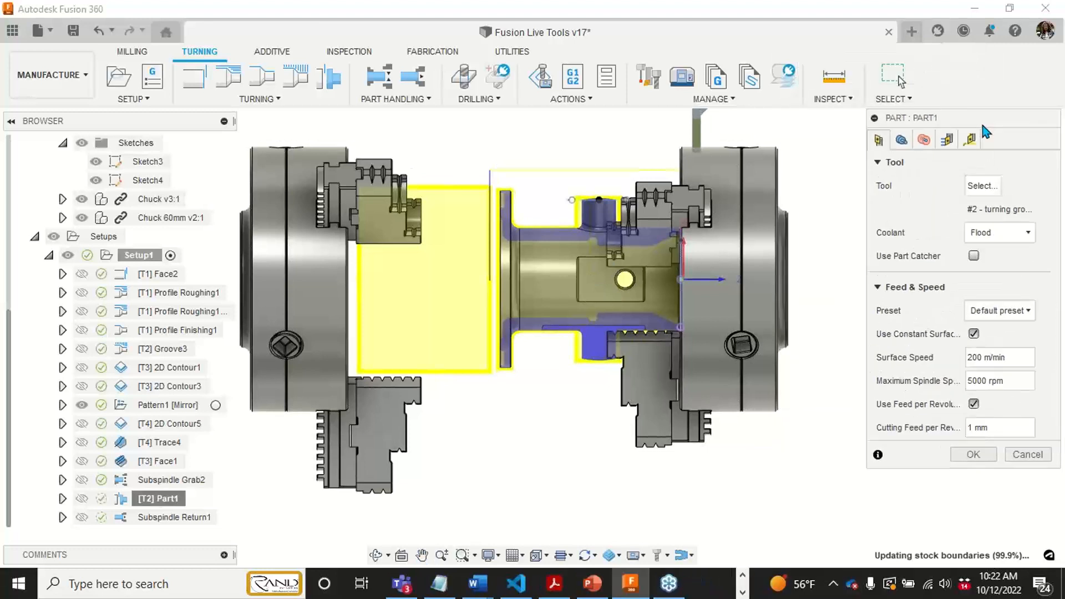
drag(940, 140, 894, 146)
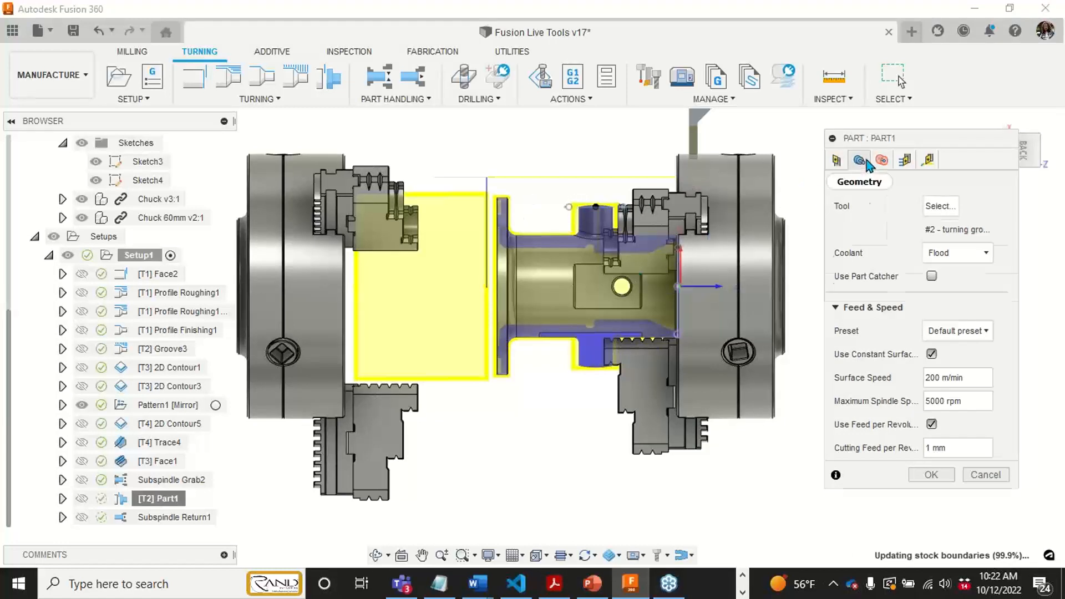
click(860, 161)
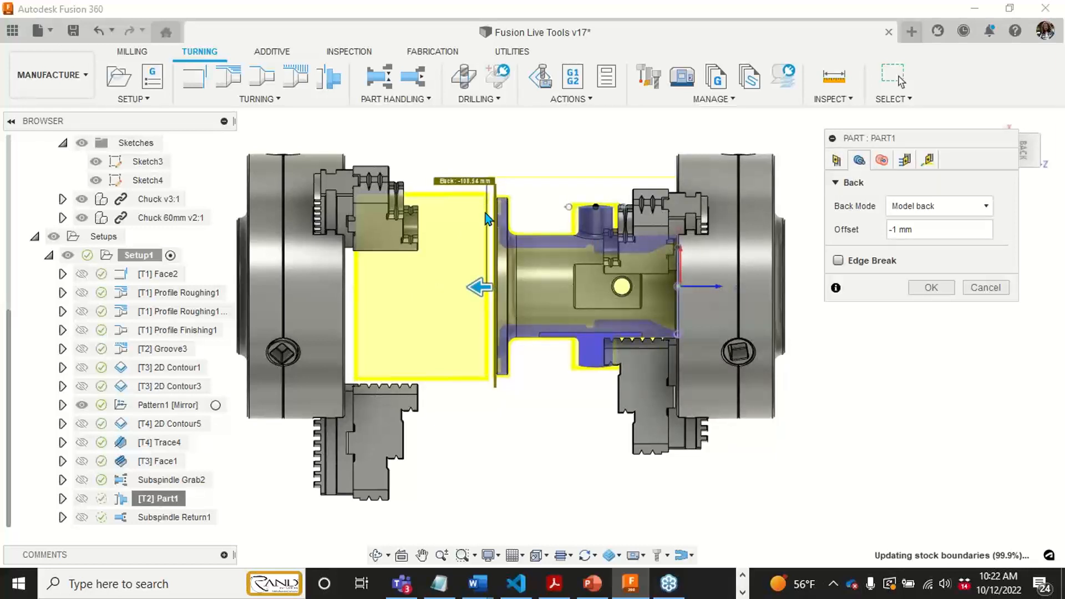
scroll(509, 203, up, 6)
scroll(509, 202, up, 3)
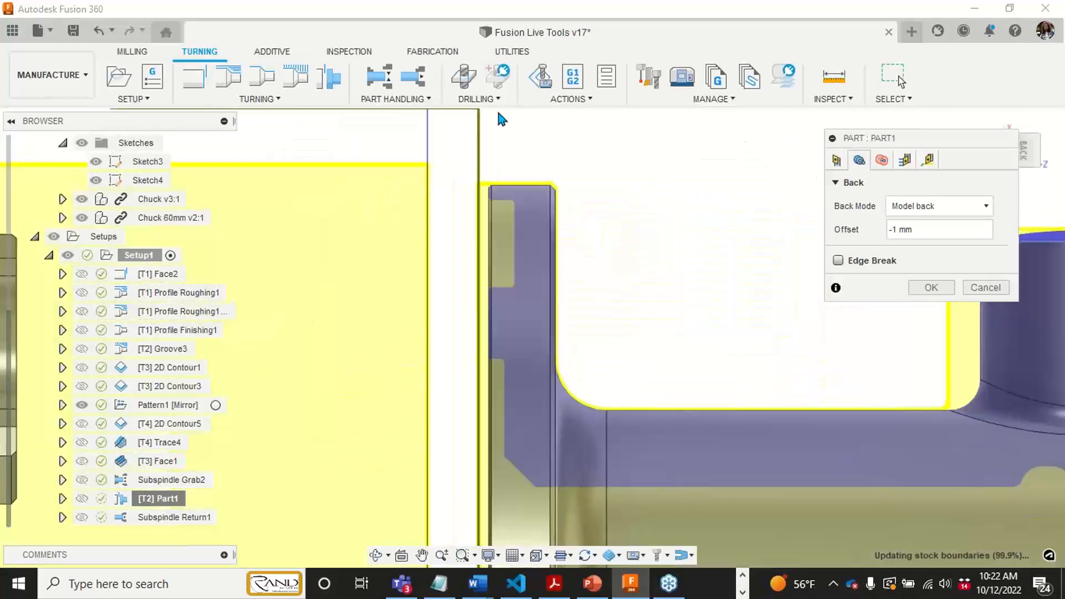
scroll(501, 302, down, 10)
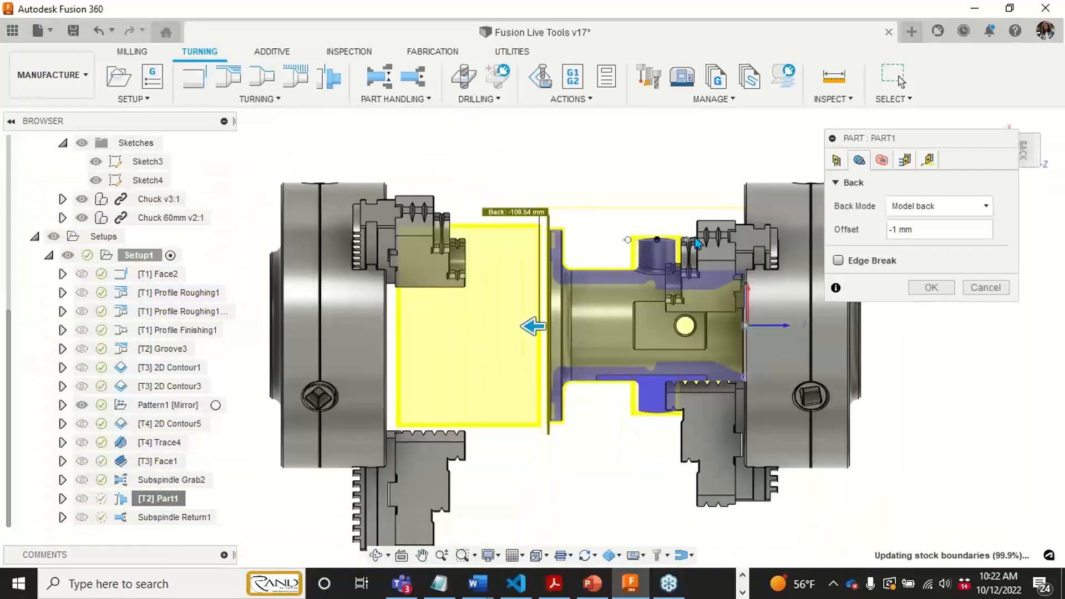
click(860, 160)
click(837, 159)
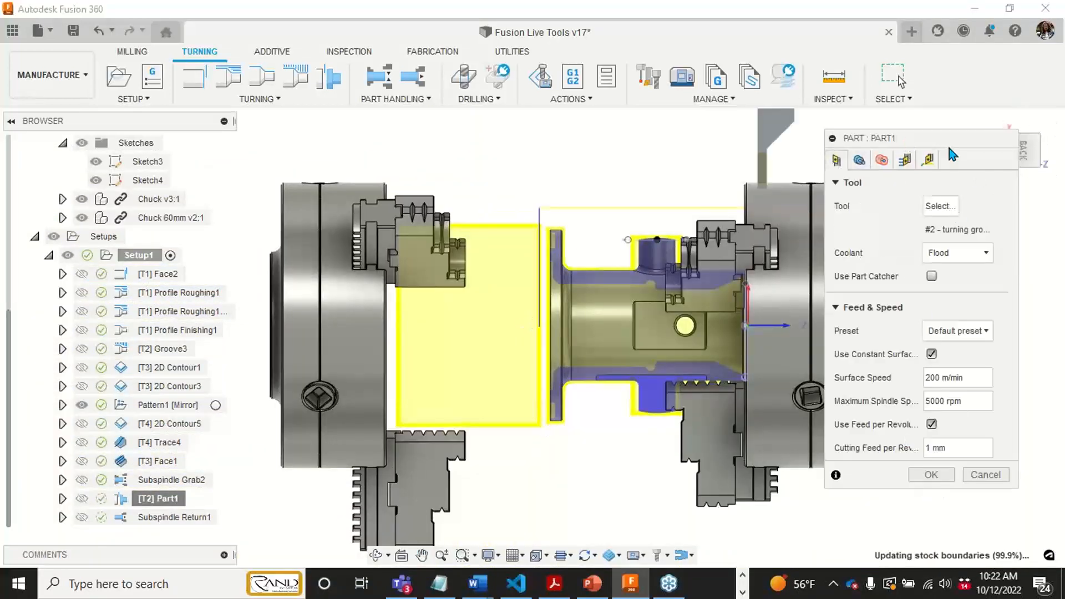
- Turn on Transfer Stock in the Part1 cutoff's passes and accept the operation
click(905, 160)
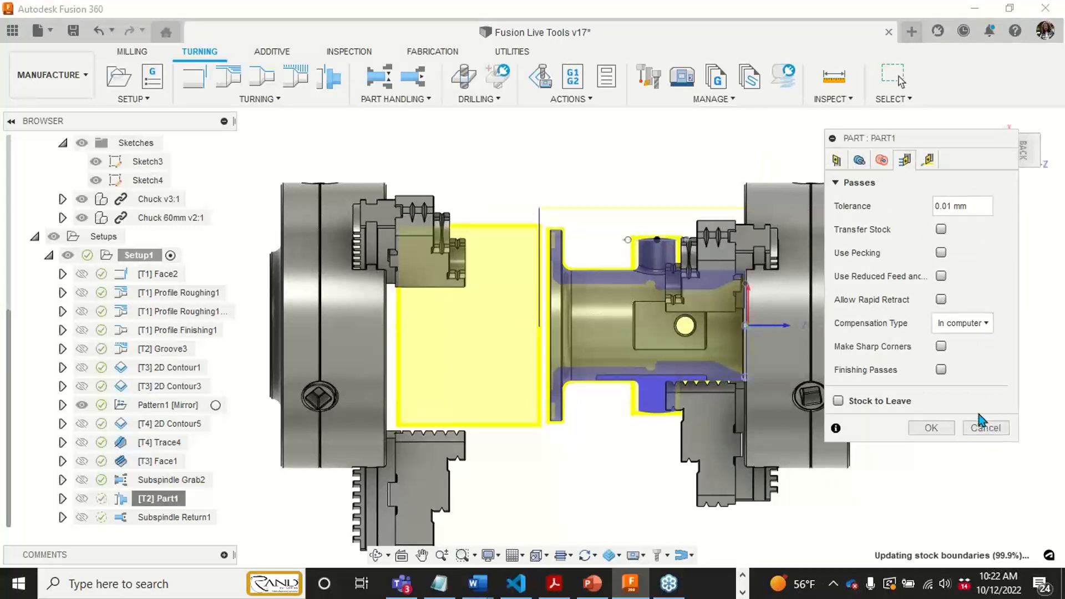
click(942, 230)
middle_drag(581, 364, 578, 335)
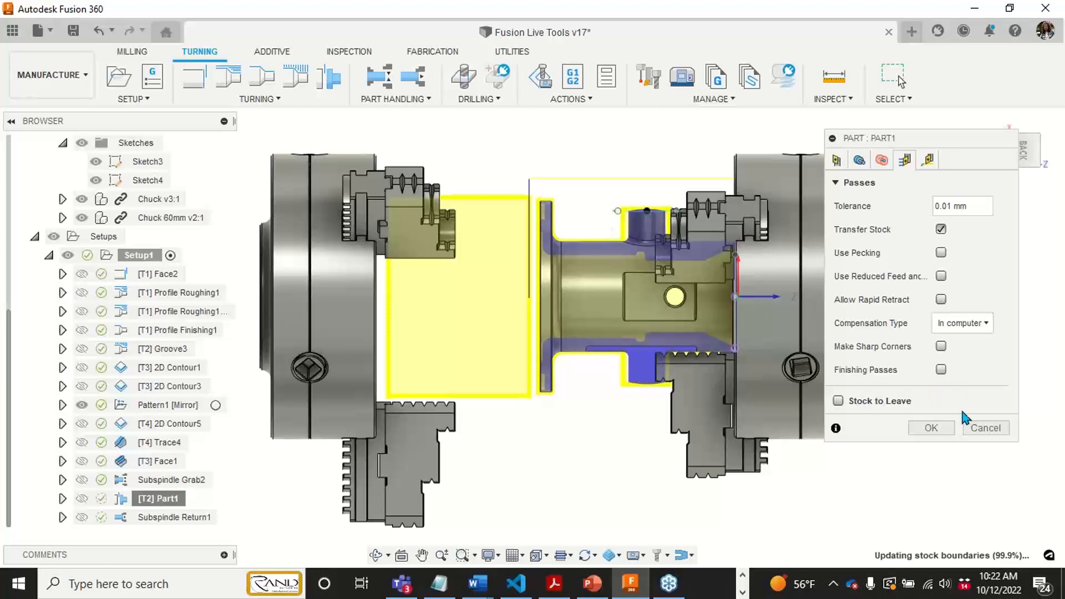
click(932, 429)
click(195, 499)
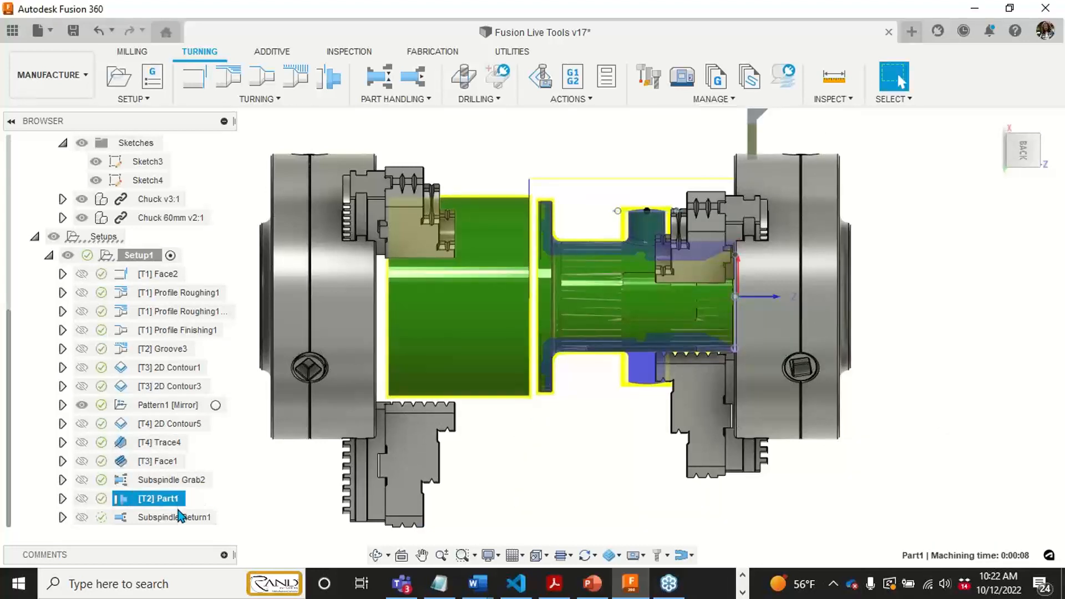
- Open the Subspindle Return1 settings for editing and arrange the dialog clear of the part and chucks
middle_drag(414, 428, 540, 395)
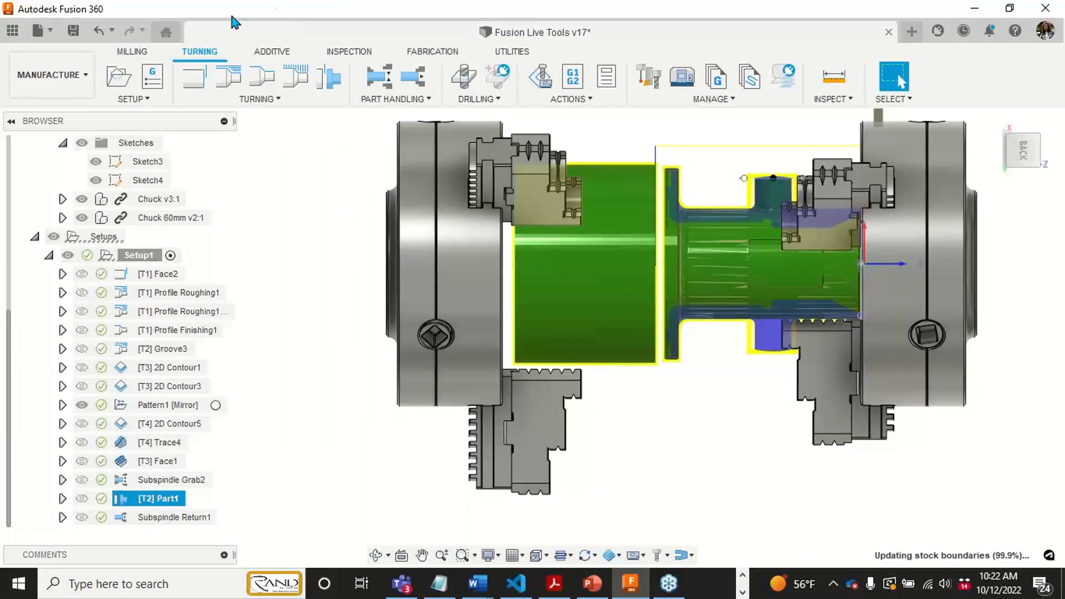
click(171, 522)
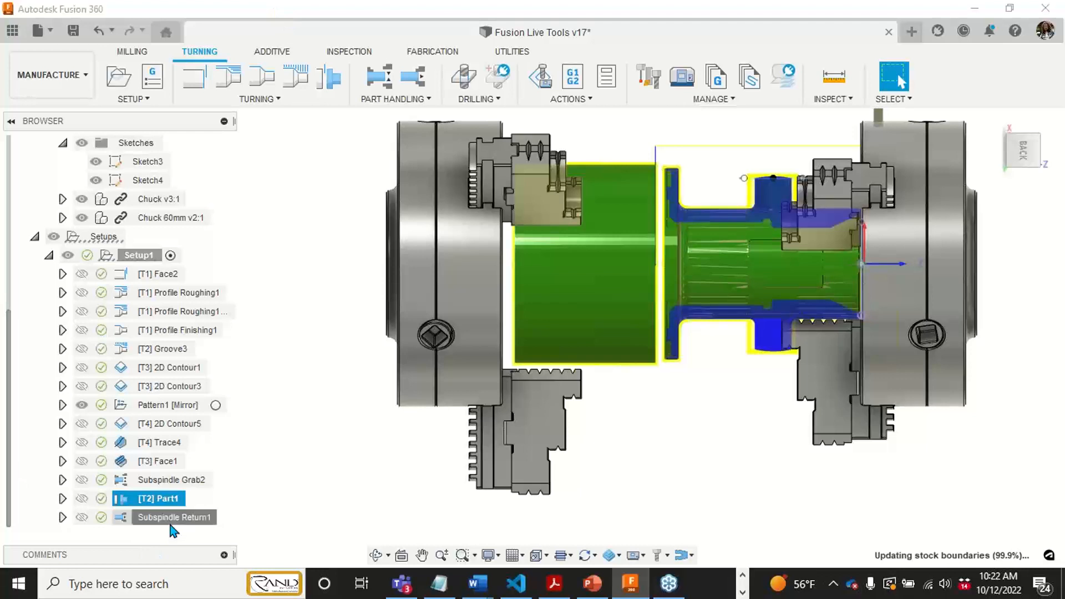
right_click(171, 515)
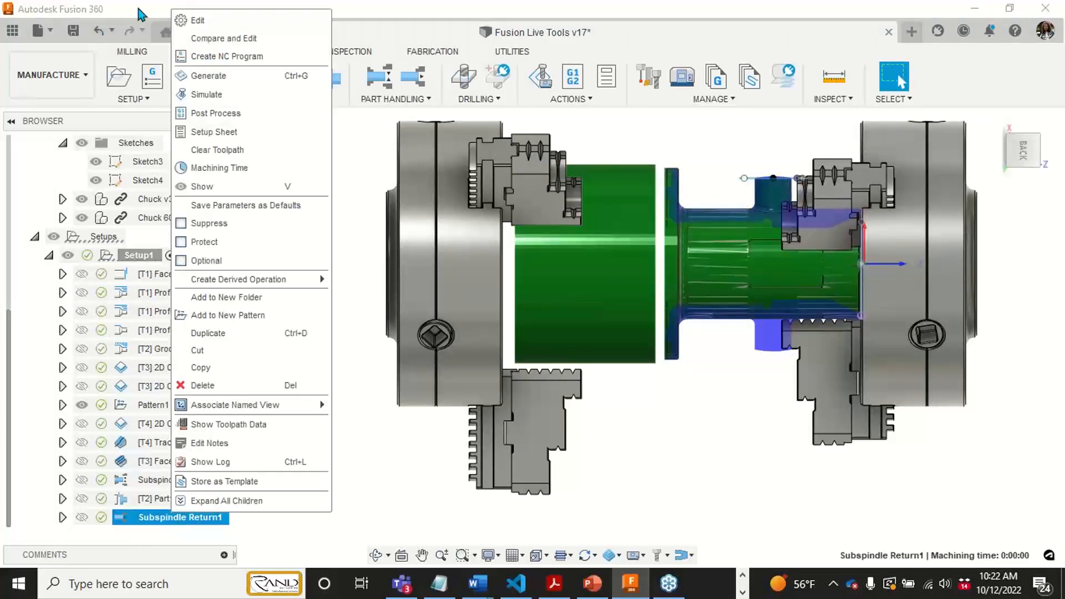
click(225, 22)
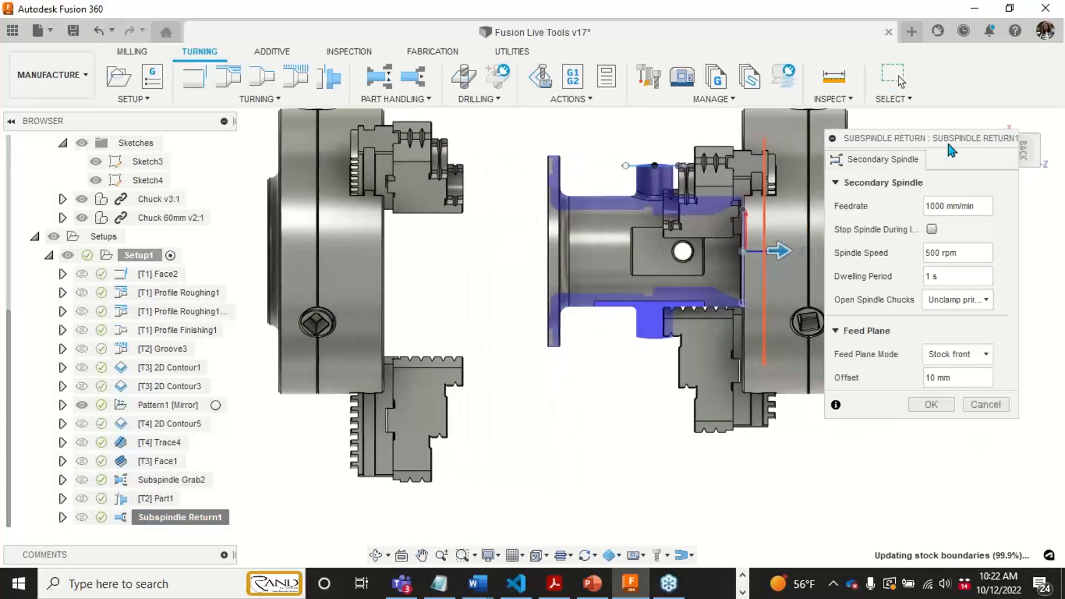
drag(946, 142, 970, 172)
middle_drag(689, 323, 539, 360)
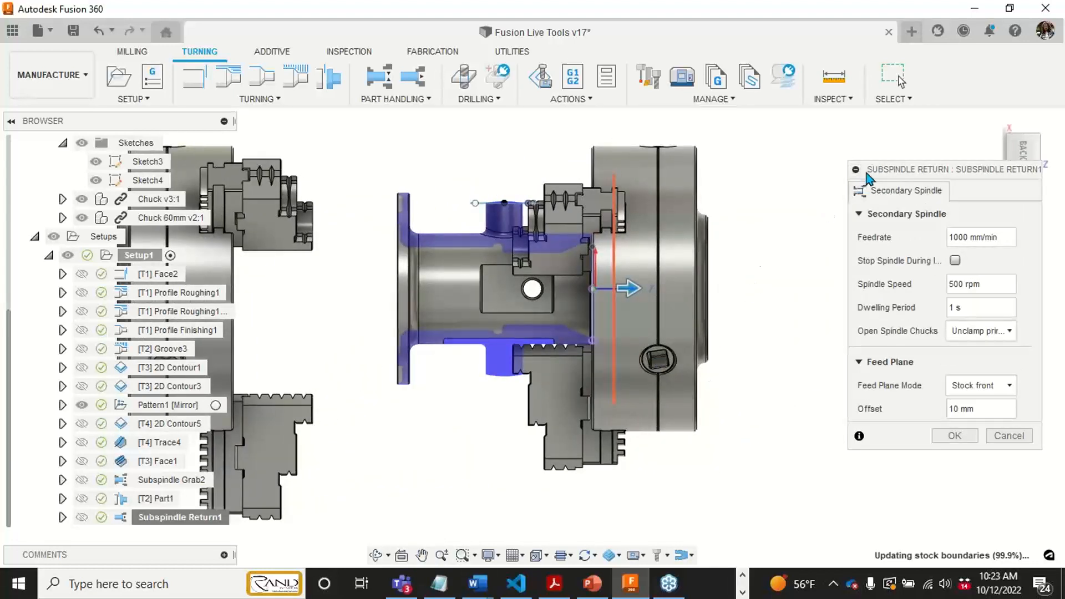
drag(878, 170, 846, 164)
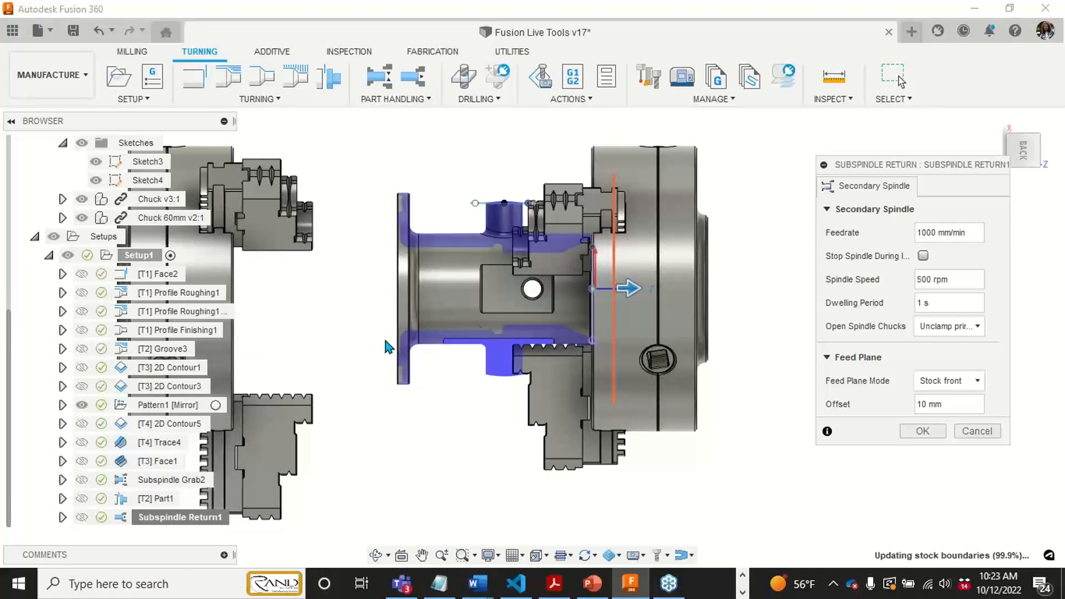
- Review the Subspindle Return1 feed plane at an angle and in the back view, and accept its settings
shift+middle_drag(314, 324, 355, 338)
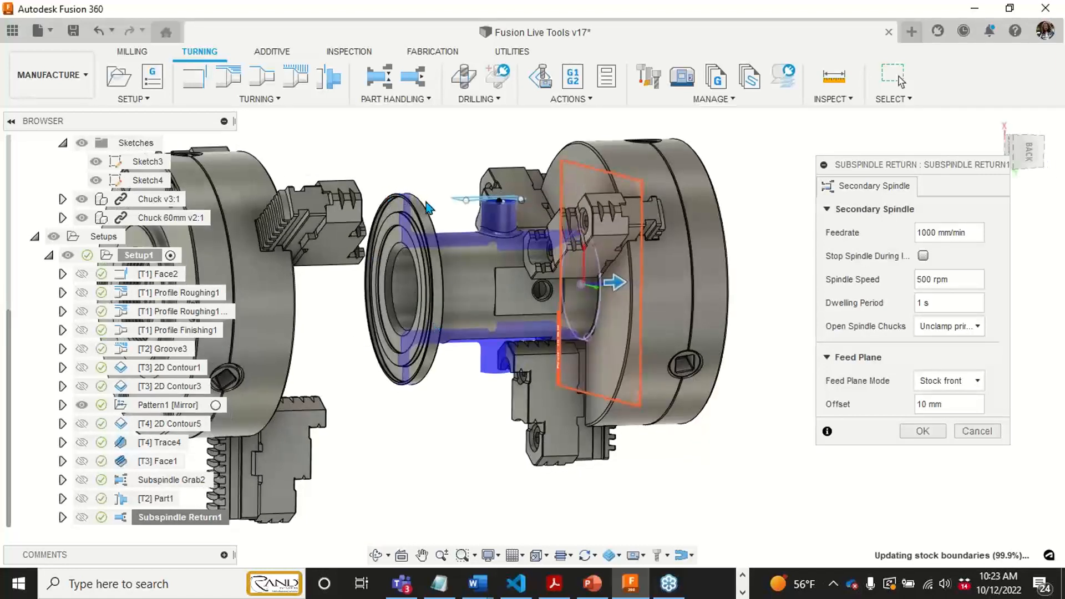
click(1035, 162)
middle_drag(614, 420, 630, 404)
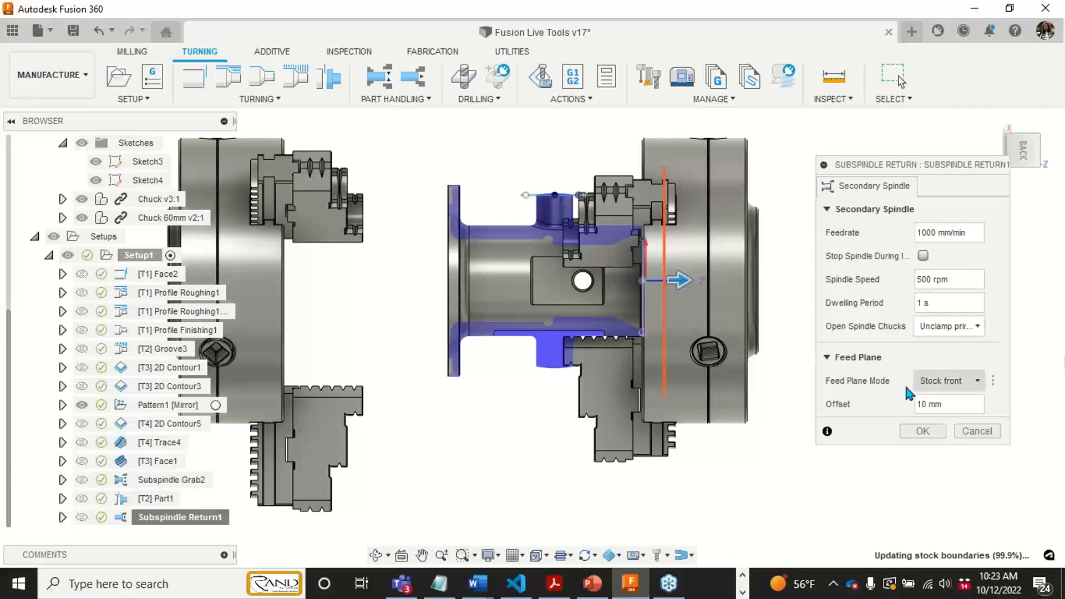
click(913, 430)
- Hide the Chuck 60mm component and the sketches, and clear the operation selection to show the finished part
middle_drag(554, 421, 653, 403)
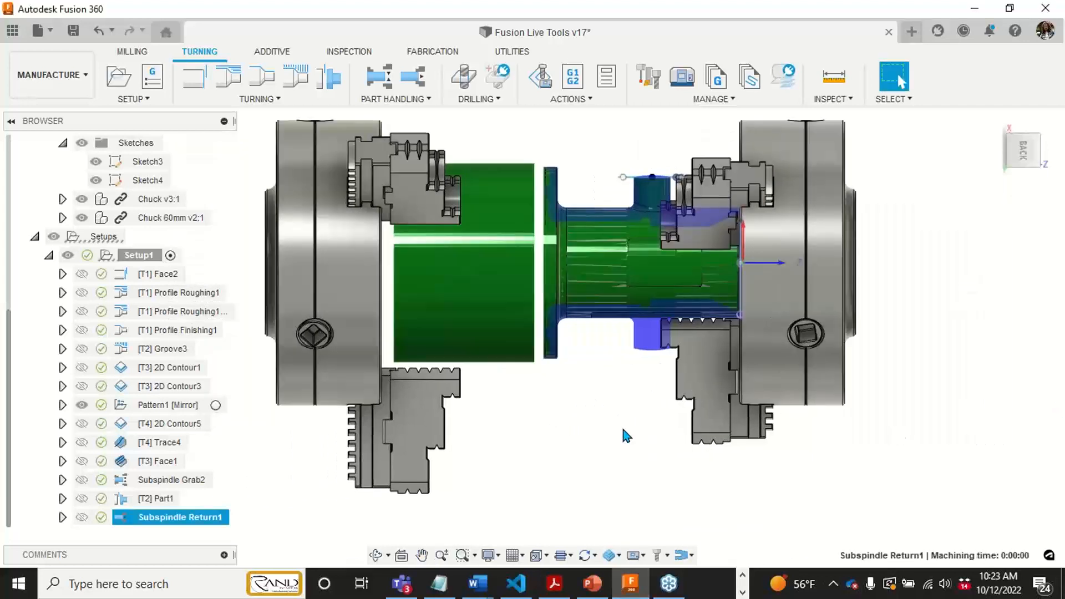
scroll(619, 425, down, 2)
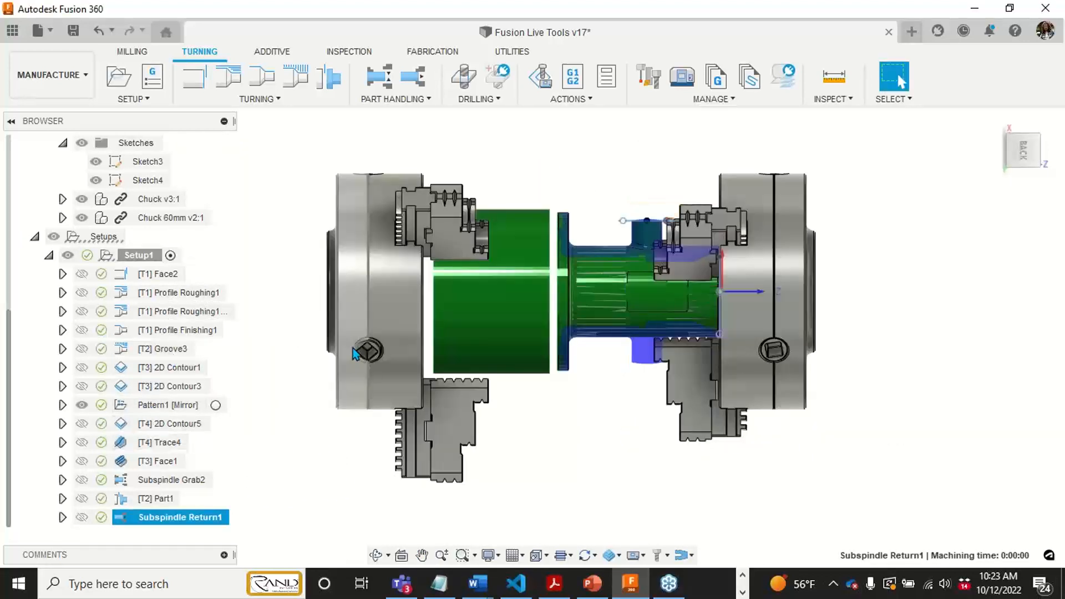
shift+middle_drag(355, 348, 430, 402)
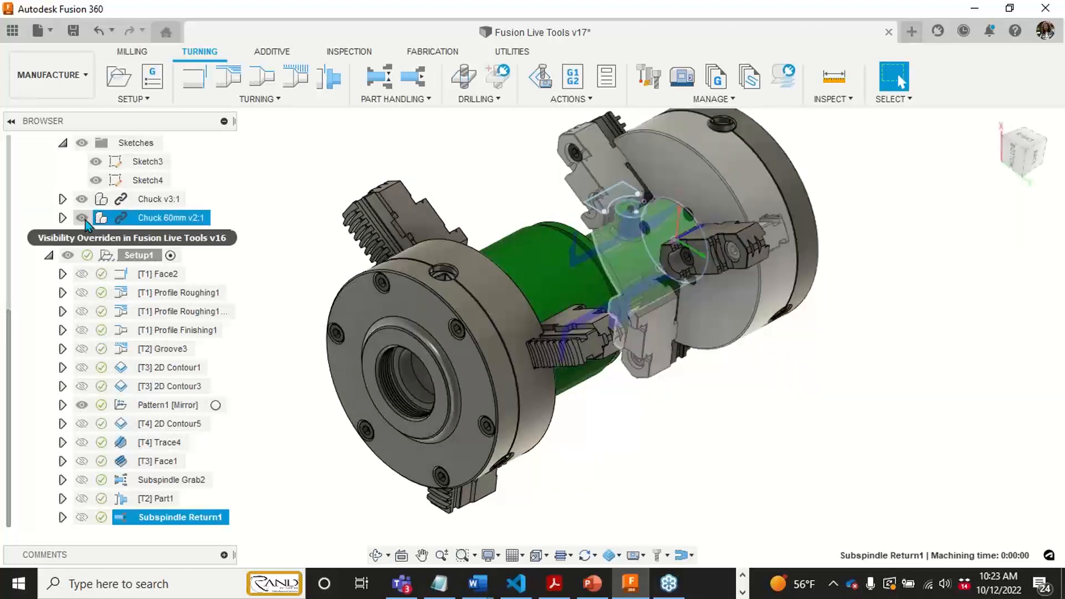
click(83, 219)
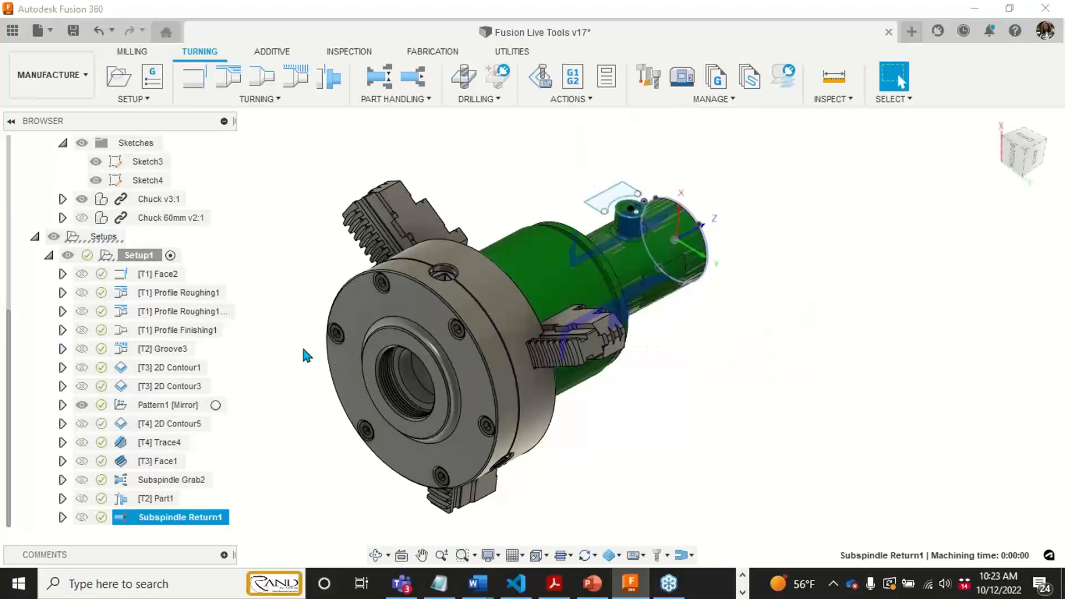
click(82, 143)
shift+middle_drag(444, 412, 257, 160)
click(264, 165)
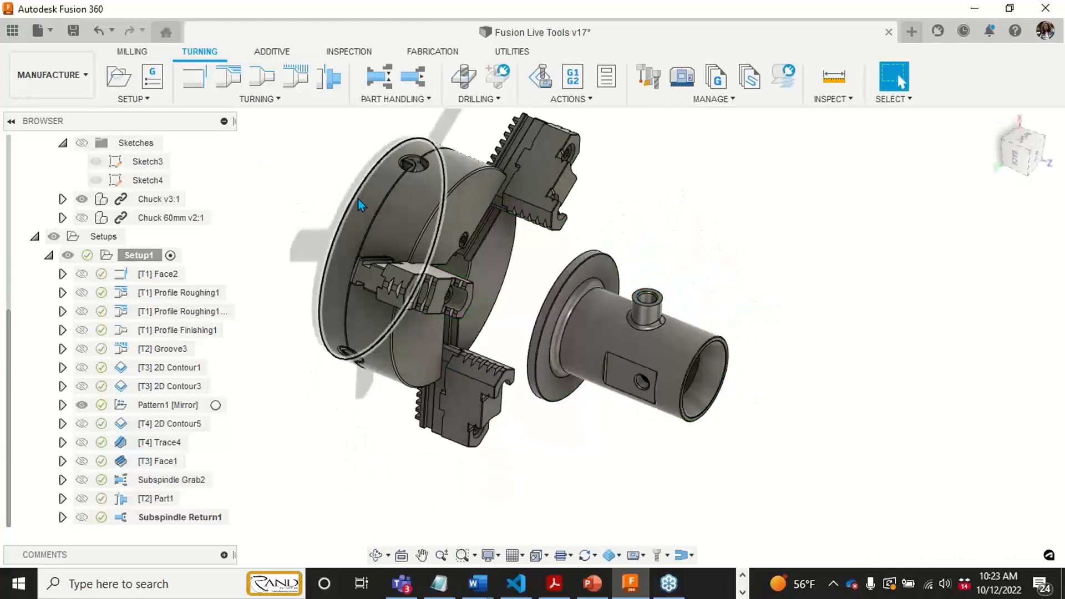
middle_drag(358, 199, 398, 186)
- Open the NC Program post-processing settings for Setup1 and reposition the dialog slightly
right_click(135, 254)
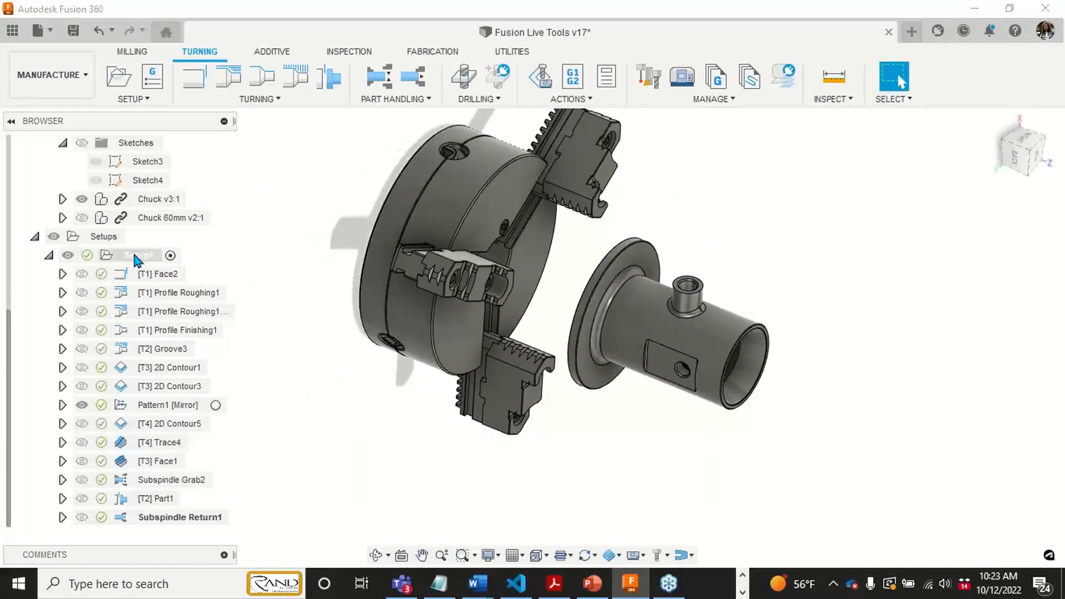
click(167, 180)
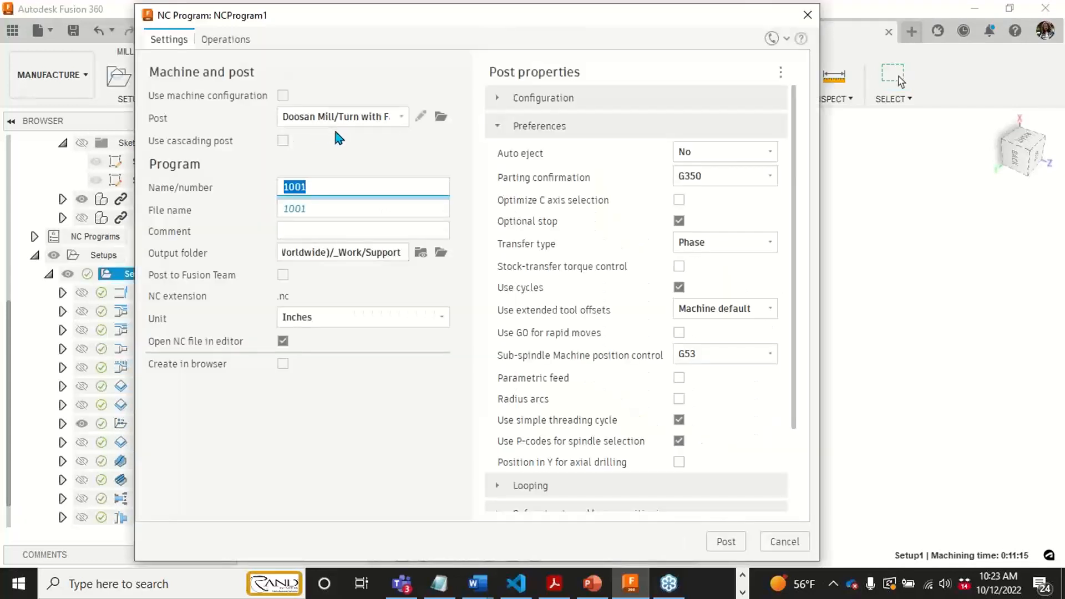
drag(369, 16, 371, 22)
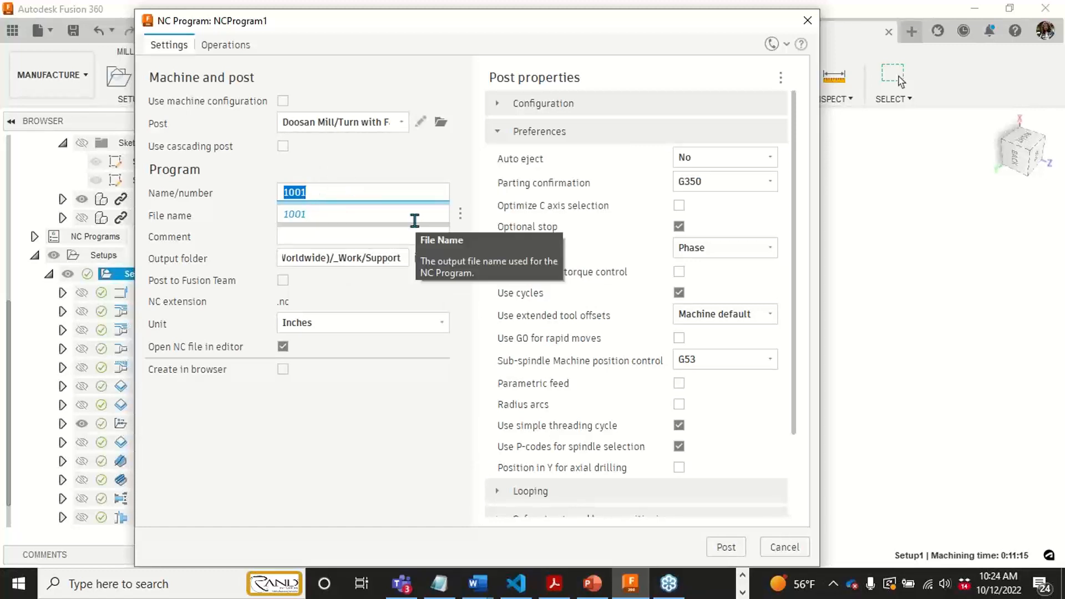
- Collapse the Preferences post properties, expand Configuration, and review its spindle, machine type, part catcher and tailstock options
click(510, 133)
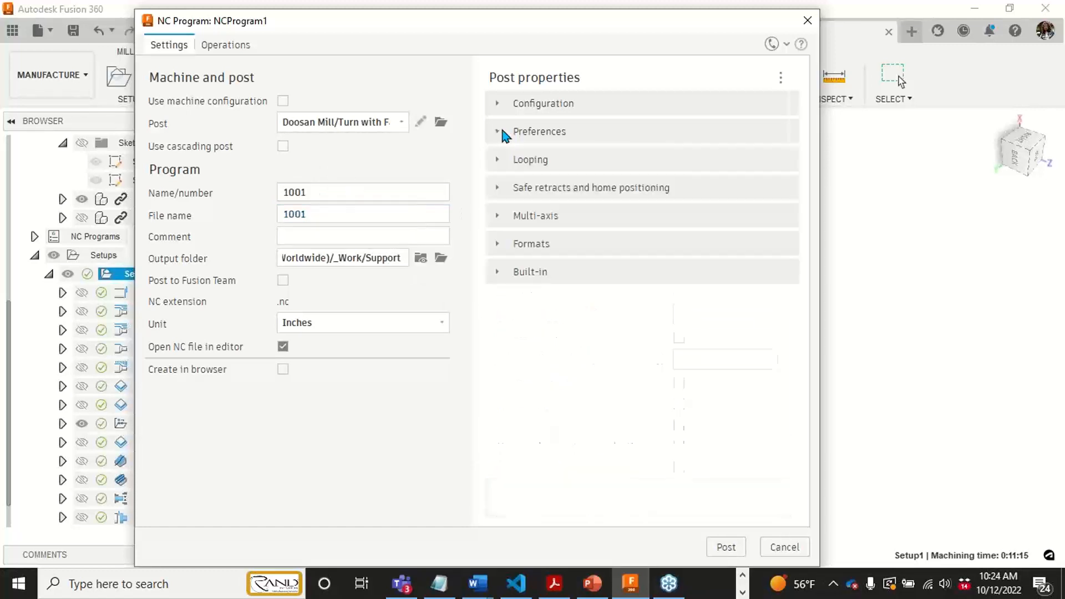
click(501, 108)
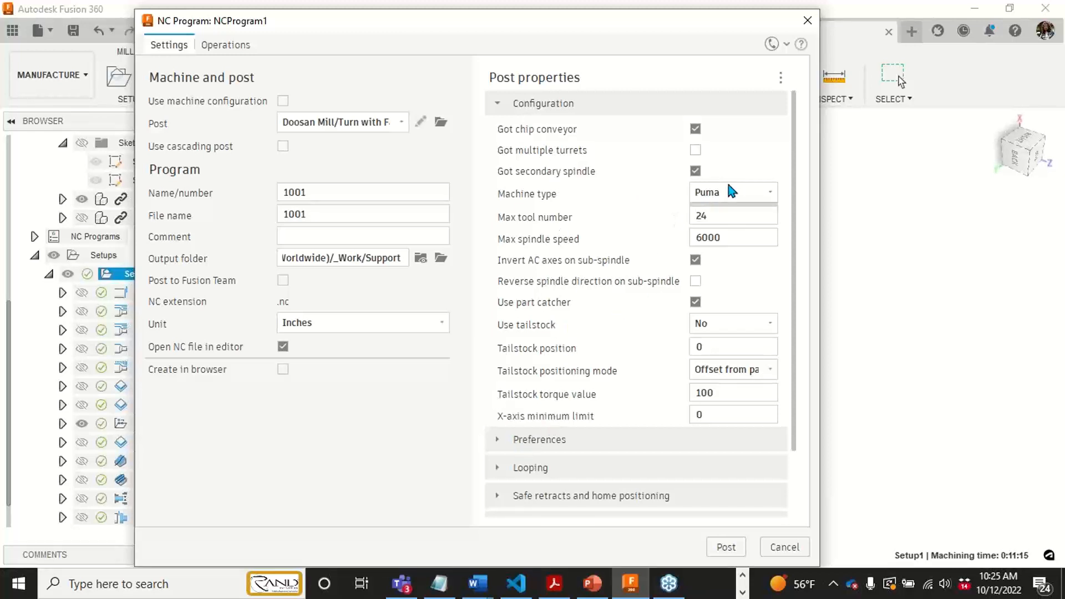
drag(797, 146, 791, 231)
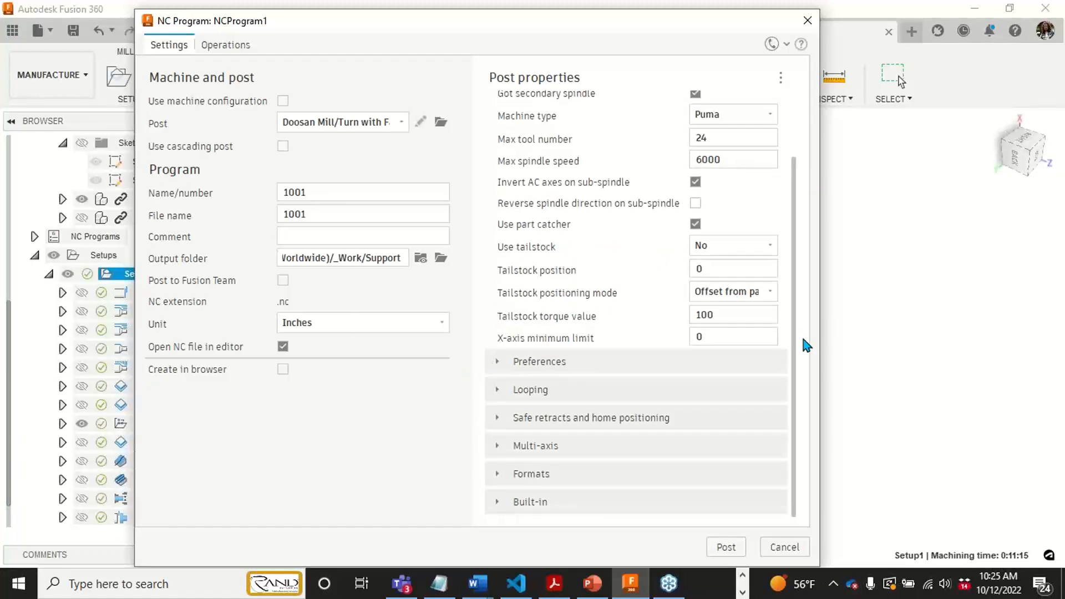
mouse_move(793, 366)
mouse_down()
mouse_move(793, 314)
mouse_move(794, 380)
mouse_up()
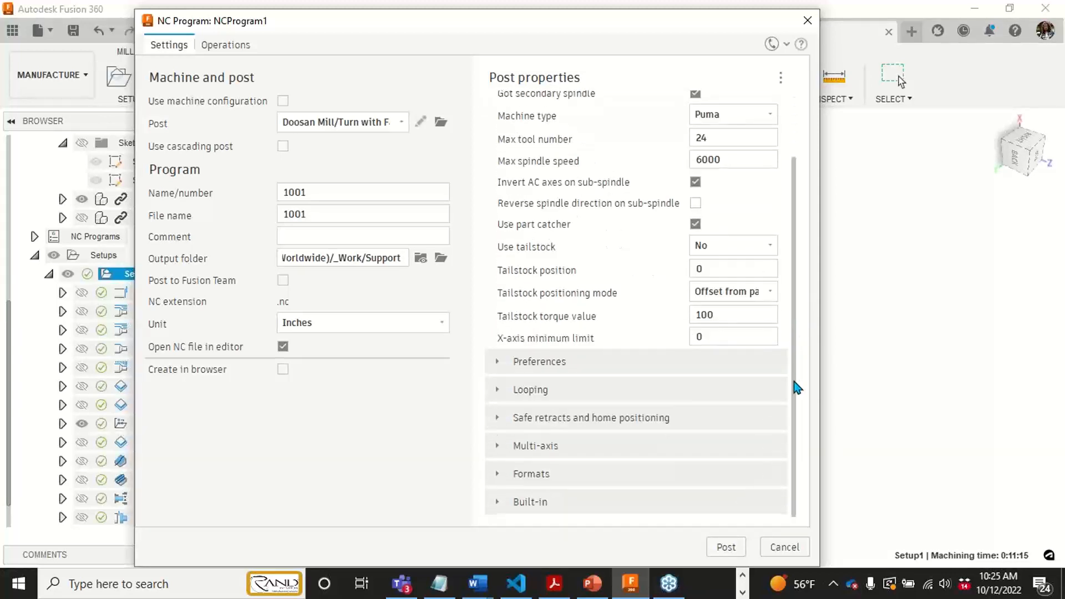
- Expand the Preferences post properties and examine the parting, transfer type, cycle, sub-spindle position control and axial drilling options
click(499, 363)
scroll(511, 417, down, 2)
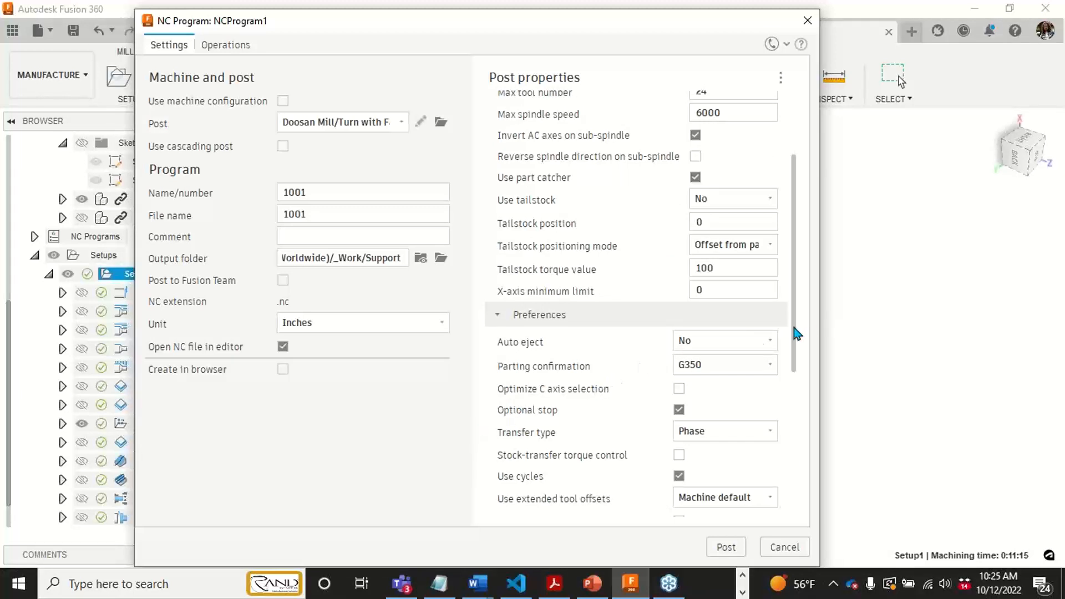
drag(794, 325, 819, 416)
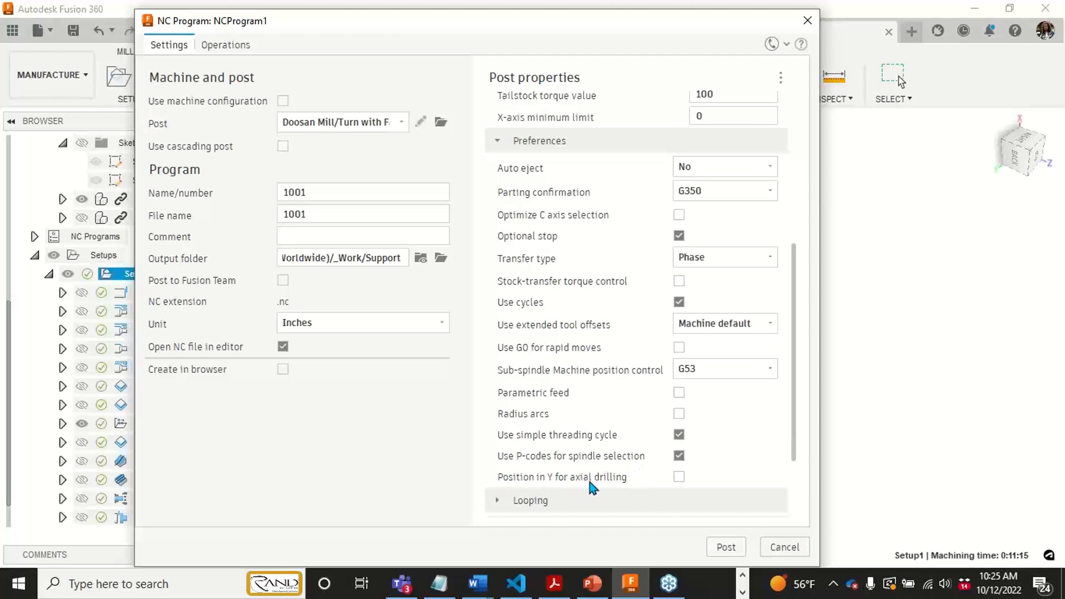
mouse_move(679, 485)
scroll(757, 461, down, 3)
scroll(544, 413, down, 1)
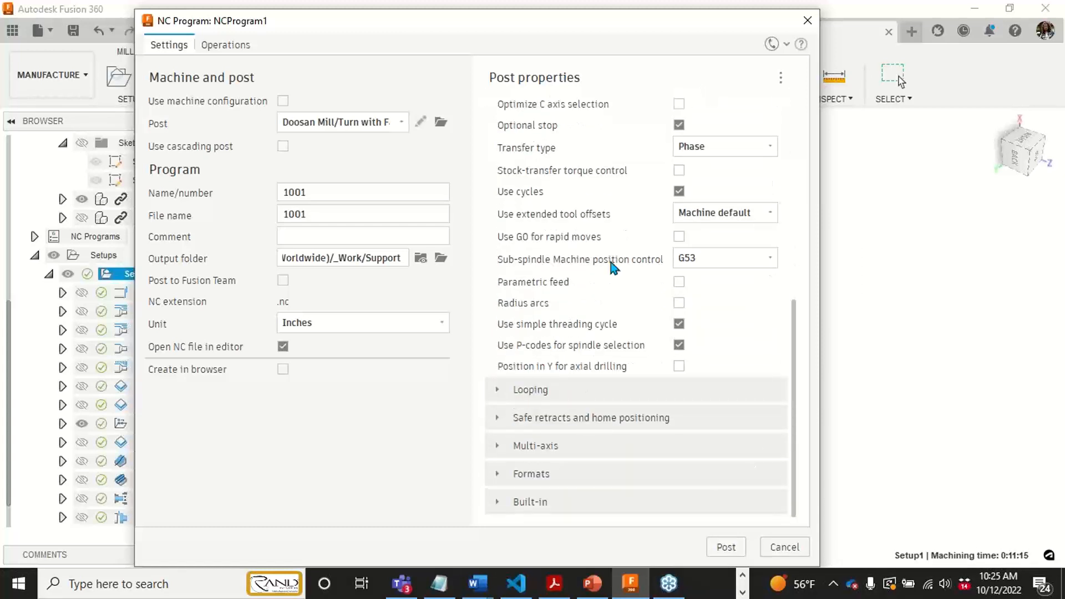
scroll(649, 417, up, 2)
scroll(643, 459, down, 1)
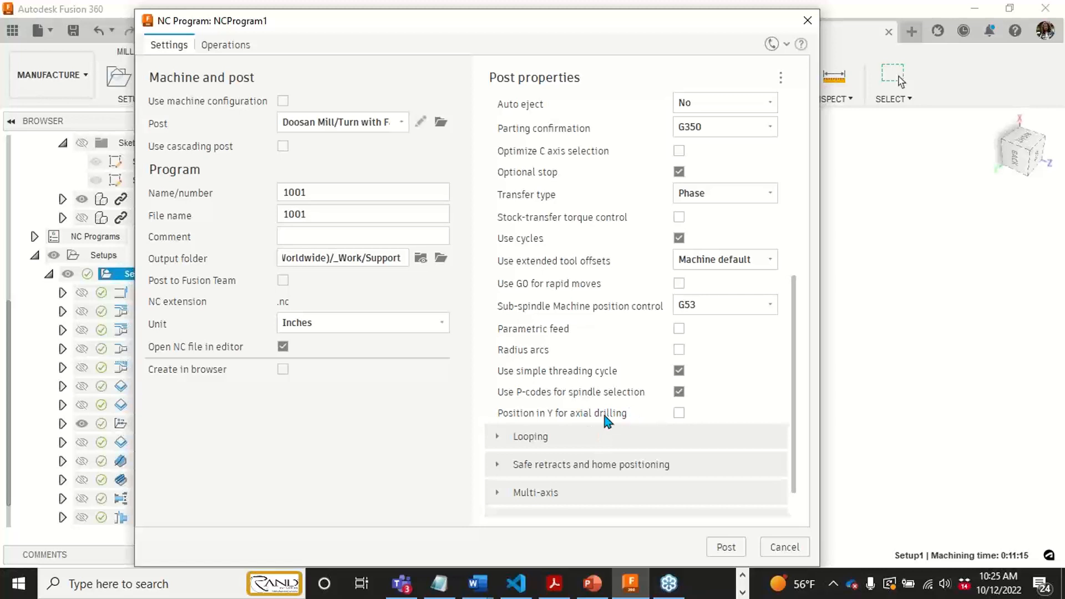
scroll(606, 412, up, 2)
scroll(609, 398, down, 1)
scroll(610, 398, down, 2)
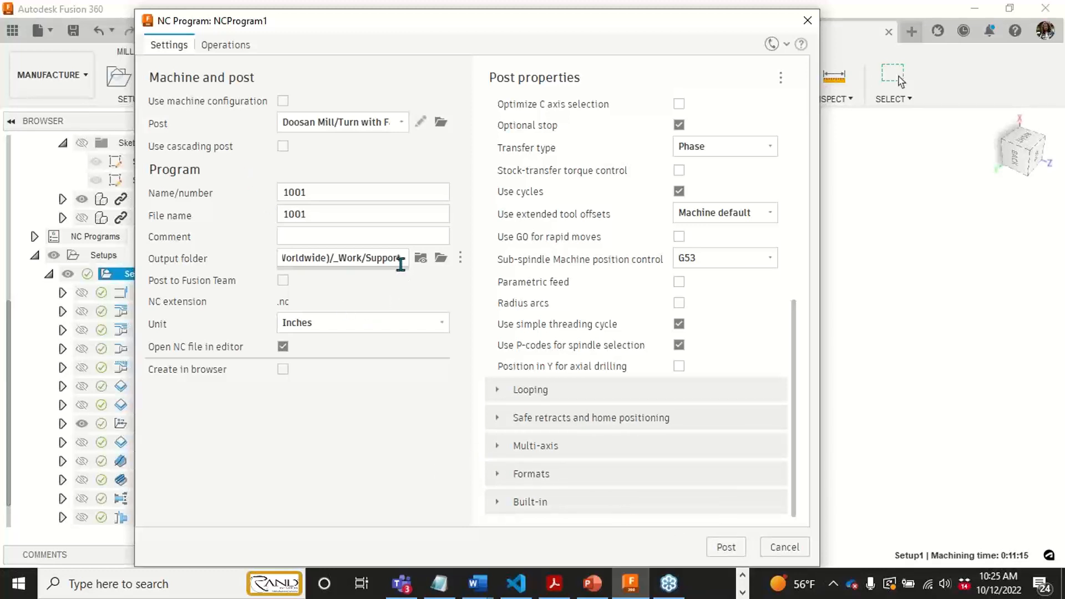
- Post the program, overwriting the existing 1001.nc file, and maximize the code editor window showing the NC file
click(730, 546)
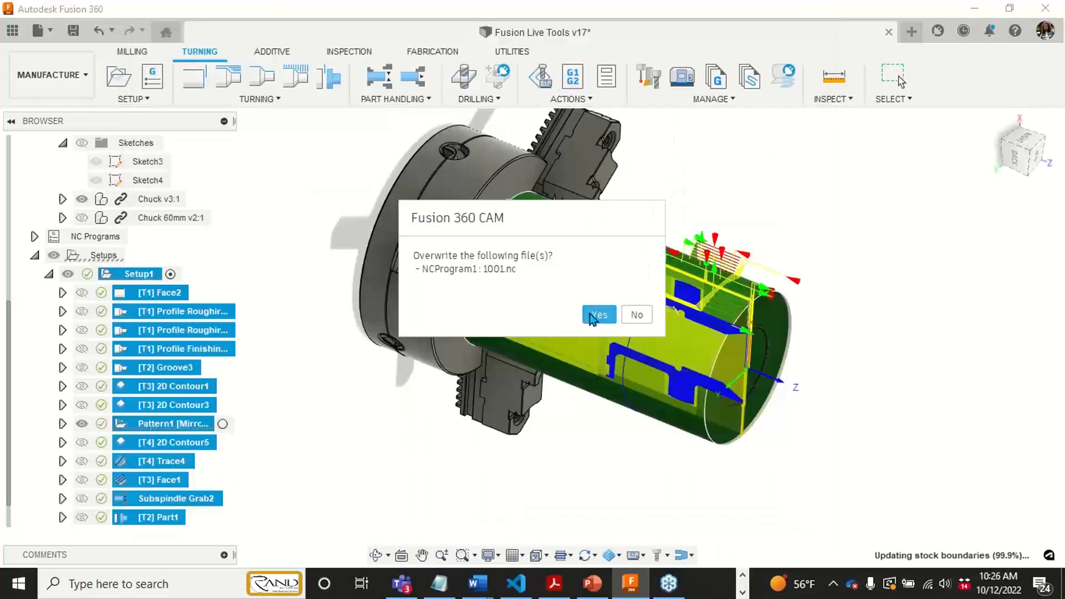
click(591, 319)
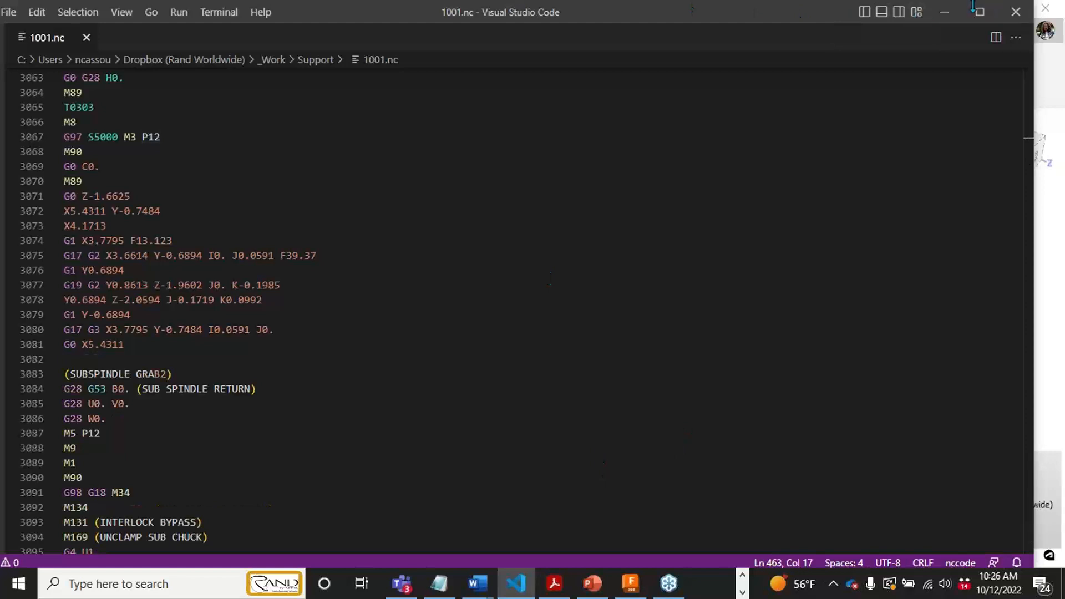
click(975, 10)
- Examine the start of 1001.nc, highlighting the P11 spindle code in the Face2 block and continuing into Profile Roughing1
scroll(285, 314, up, 10)
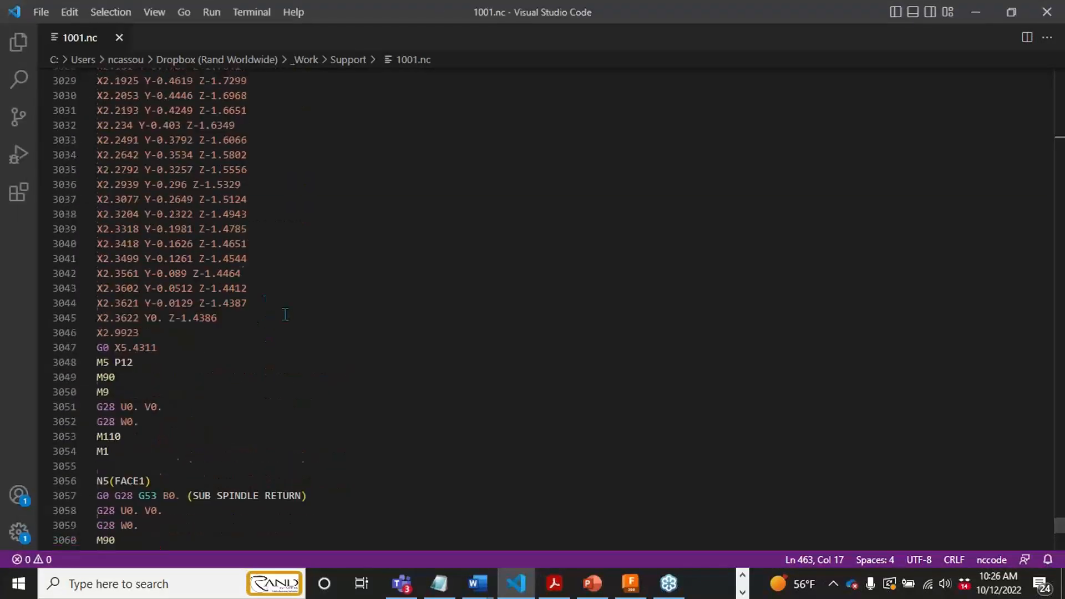
scroll(285, 315, up, 4)
drag(1060, 524, 1060, 75)
scroll(212, 103, down, 1)
scroll(204, 128, up, 1)
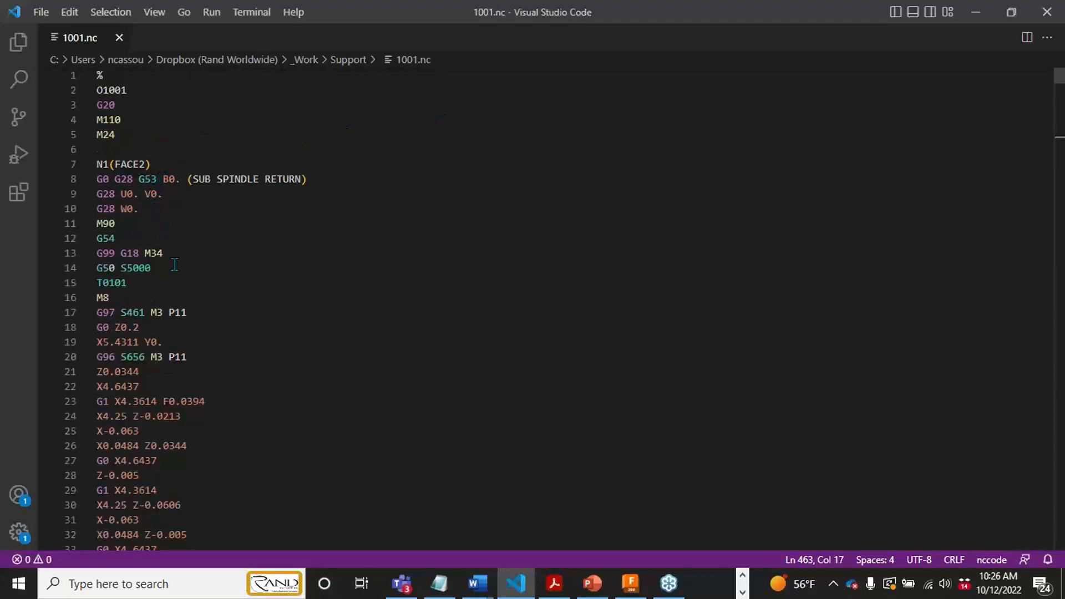
scroll(183, 261, down, 1)
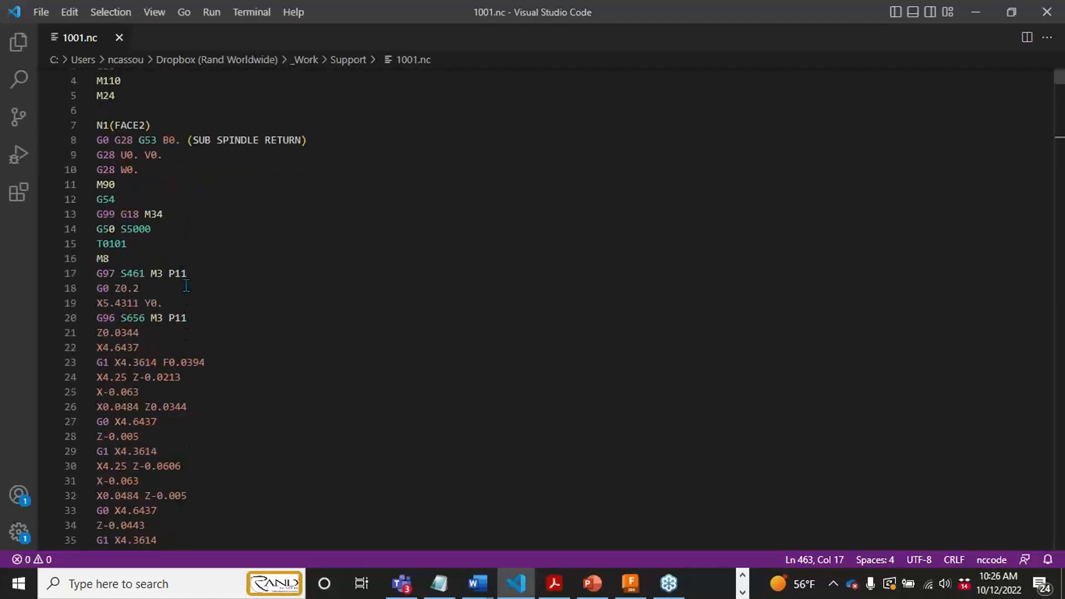
drag(189, 272, 168, 273)
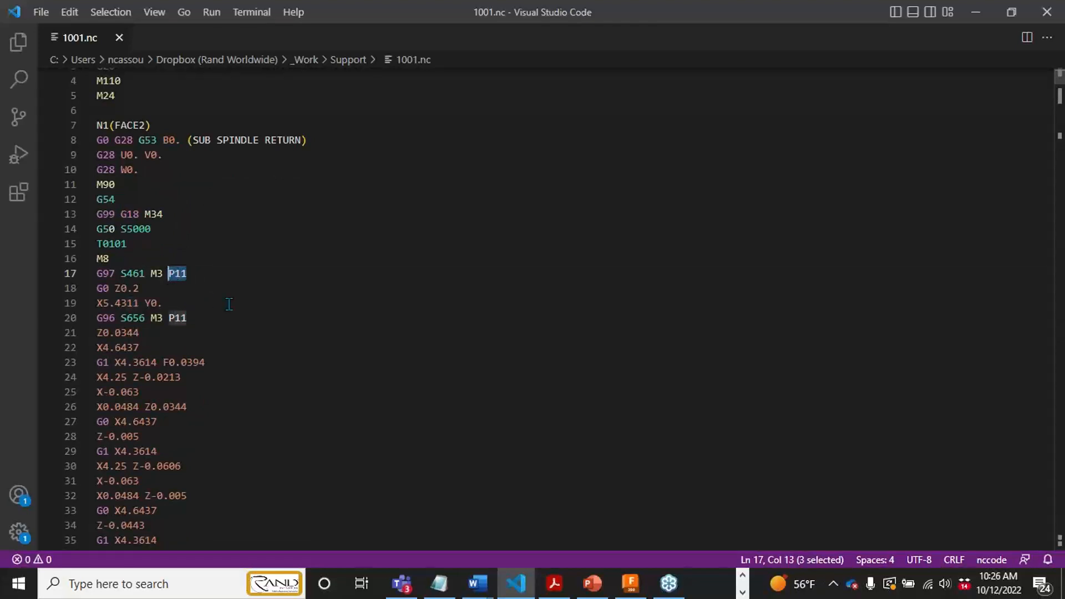
scroll(230, 304, down, 10)
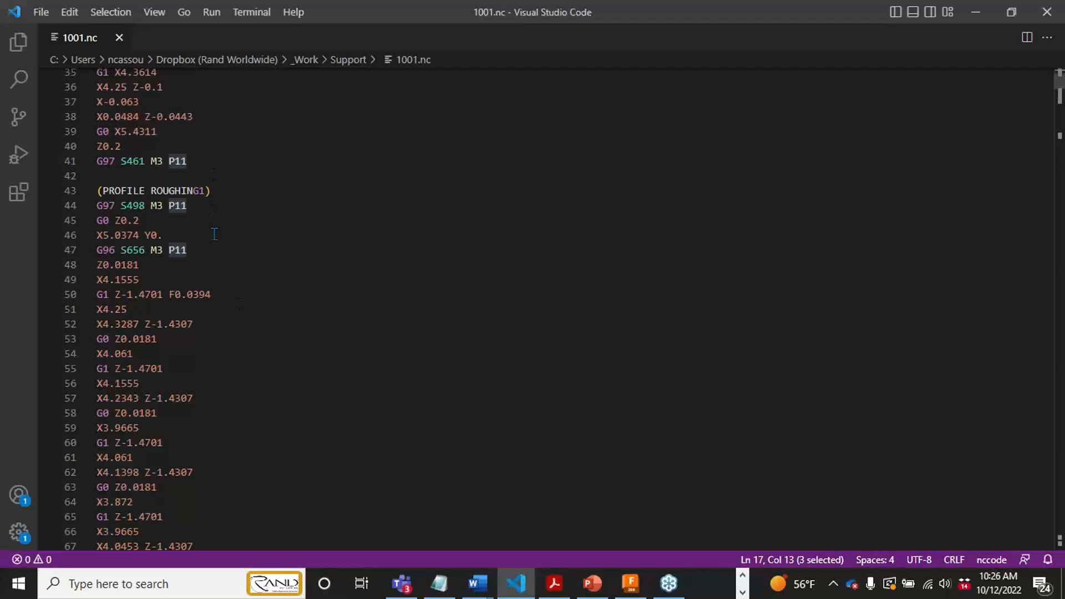
- Find the 2D Contour5 2 block in the NC code and examine its P12 spindle line and C-axis moves
drag(1057, 86, 1051, 177)
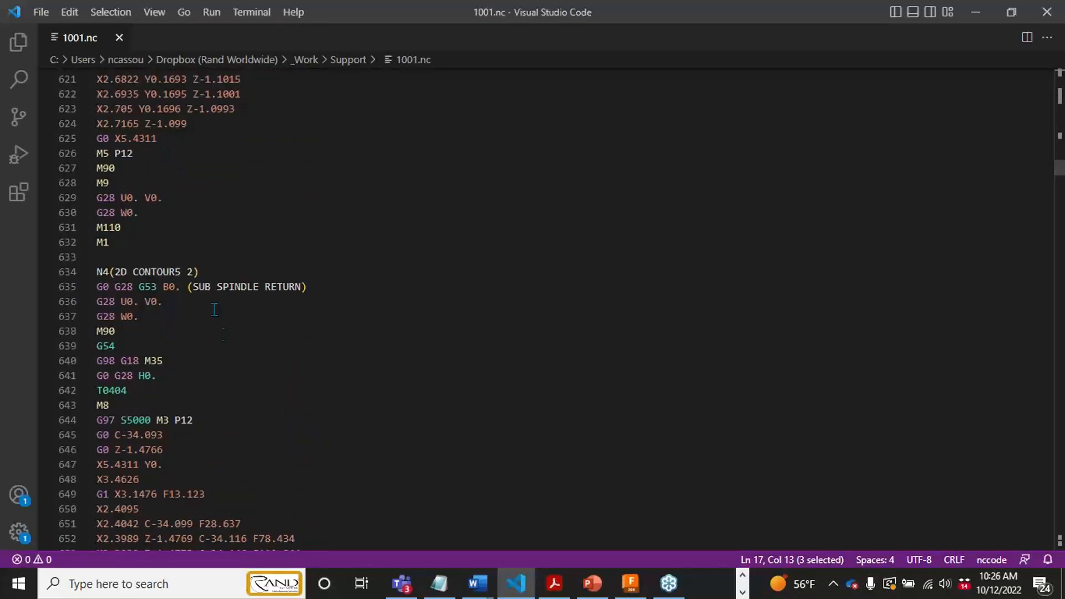
click(203, 426)
shift+click(204, 439)
scroll(204, 444, down, 6)
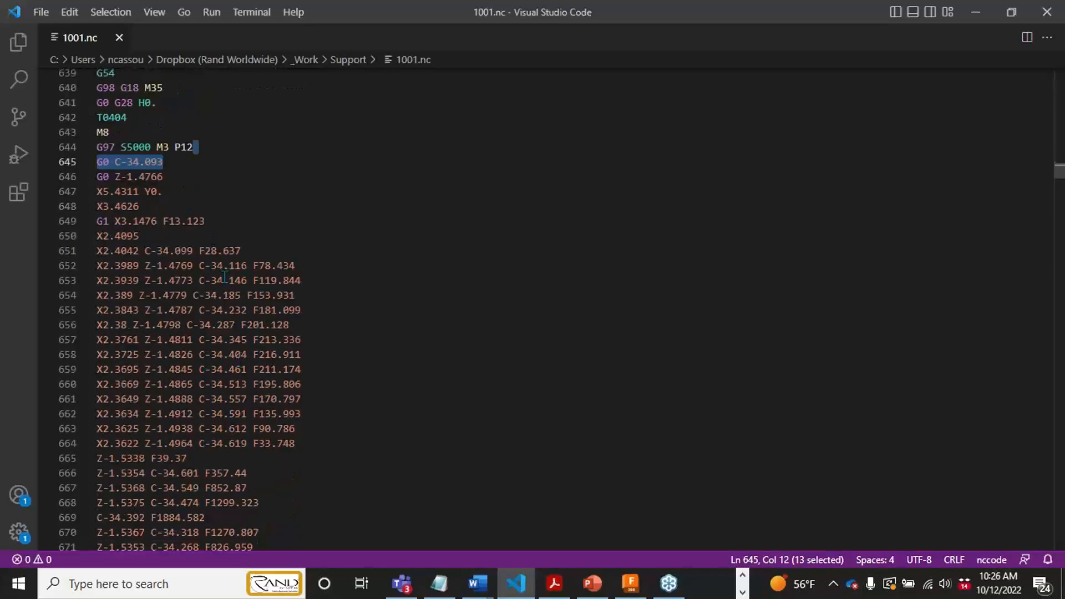
scroll(238, 362, up, 4)
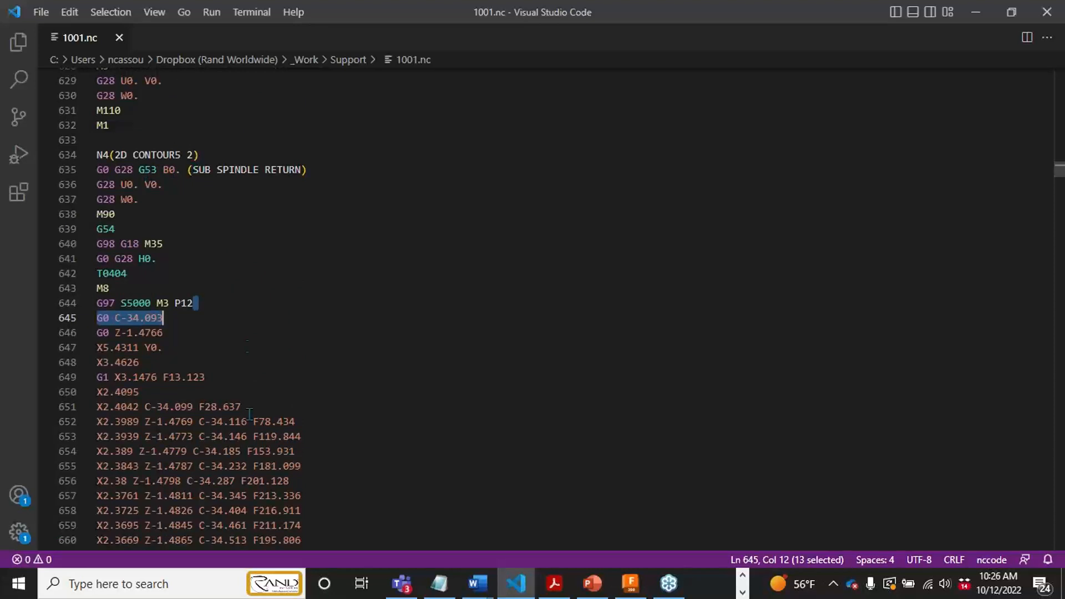
scroll(208, 444, down, 2)
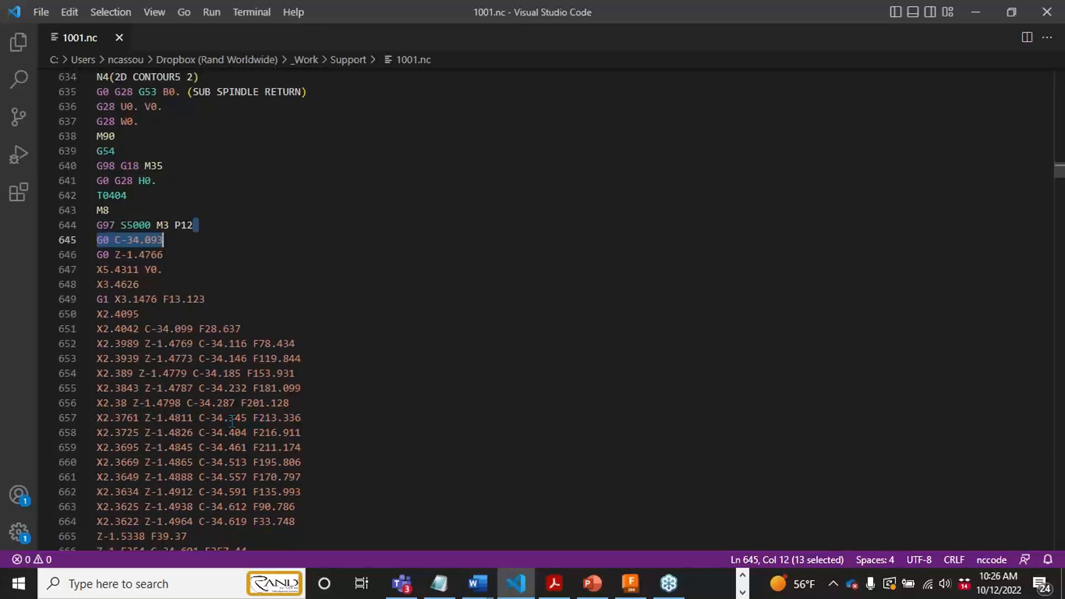
scroll(183, 361, down, 1)
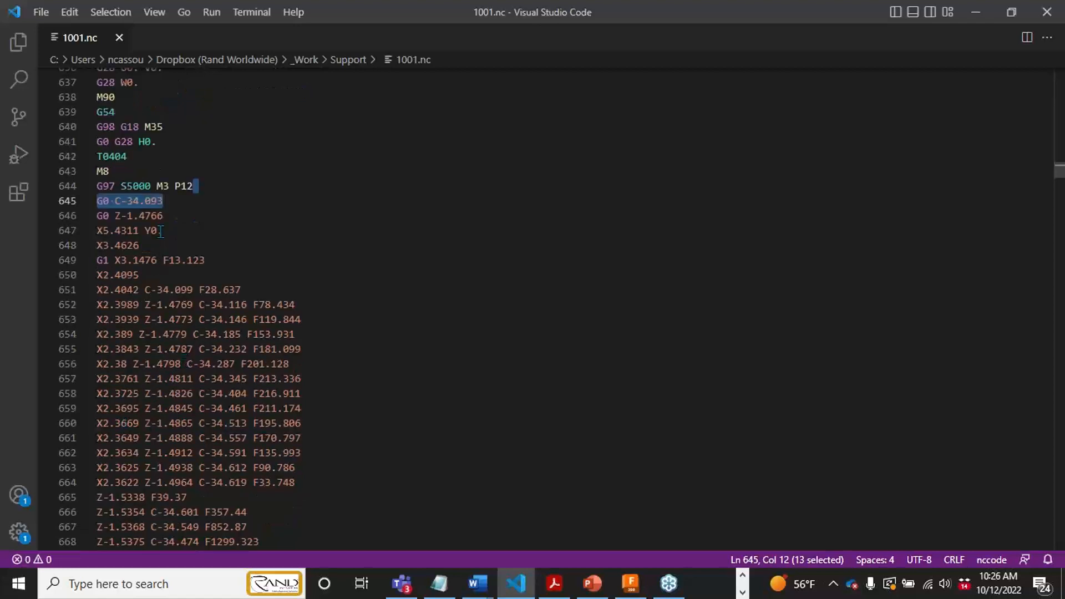
scroll(161, 333, down, 9)
scroll(157, 318, down, 4)
scroll(156, 278, up, 14)
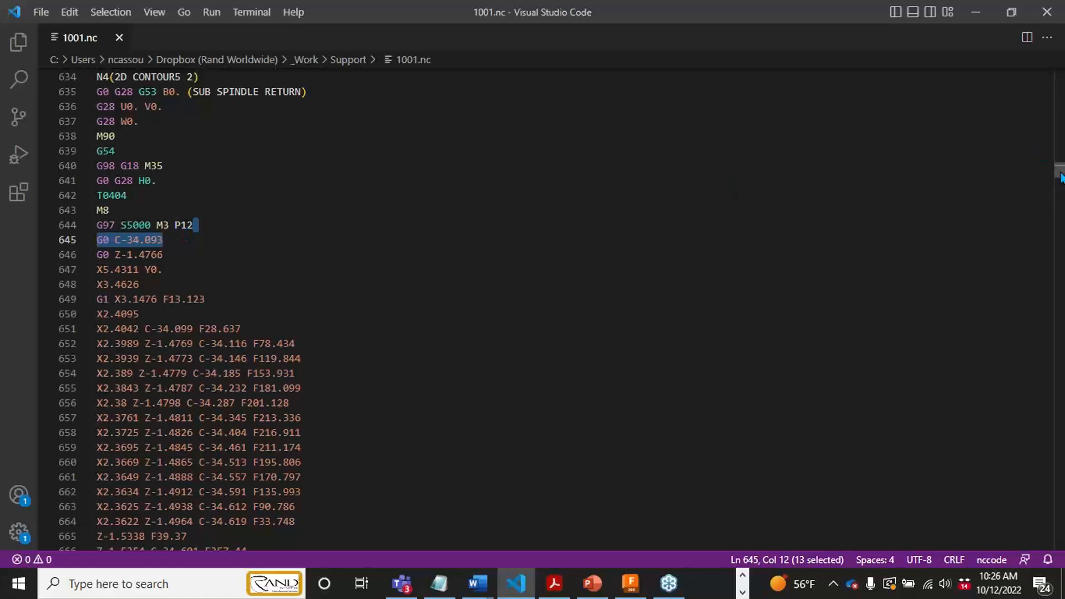
- Examine the end of the NC code, covering the Subspindle Grab2, Part1 cutoff and Subspindle Return1 blocks
drag(1061, 177, 1060, 541)
scroll(738, 418, up, 5)
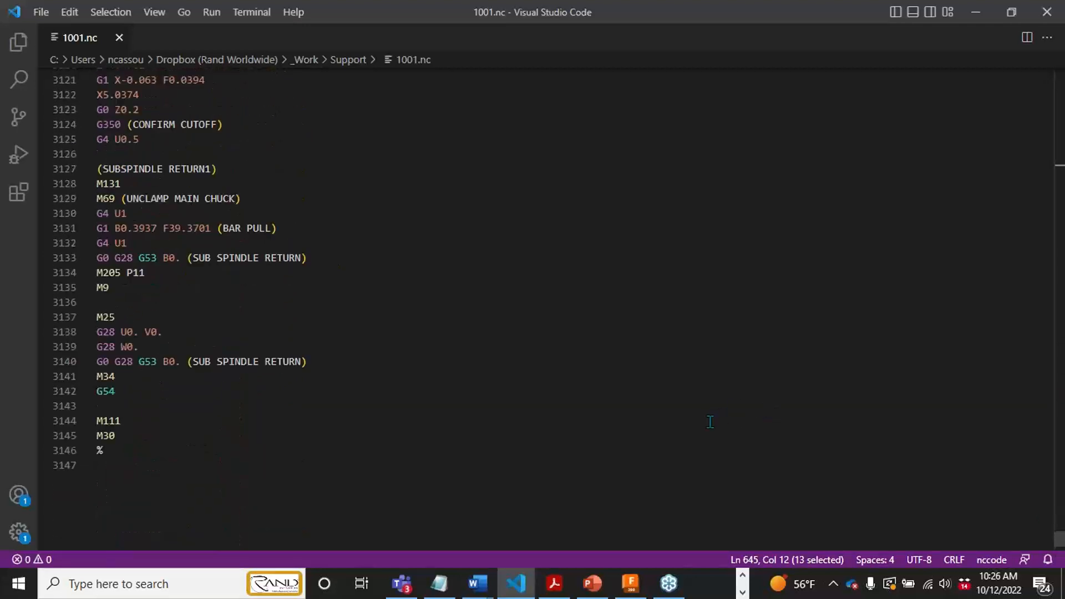
scroll(260, 333, up, 10)
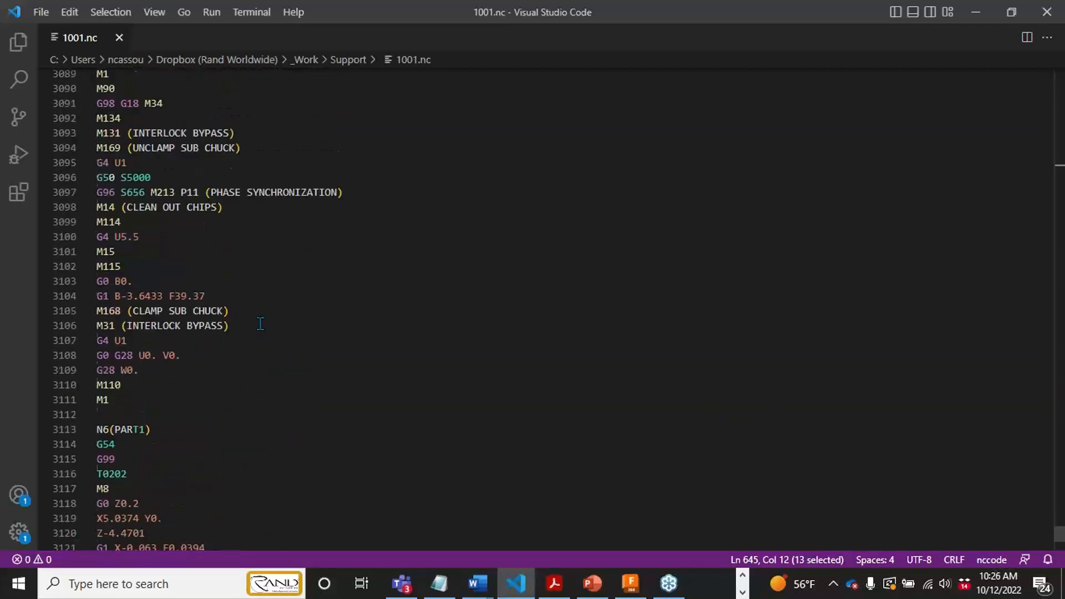
scroll(183, 161, up, 2)
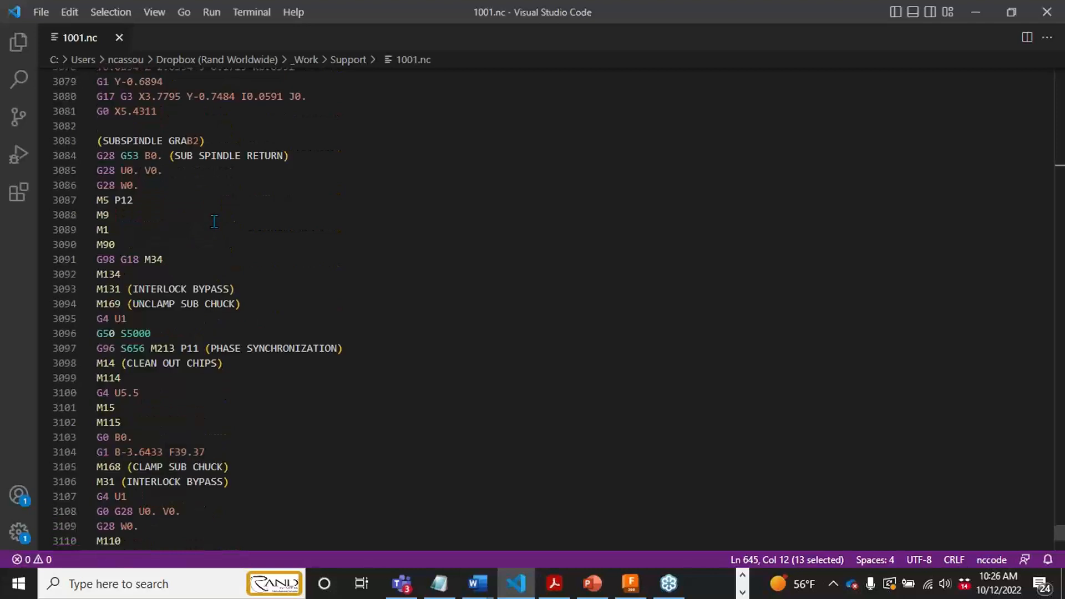
scroll(215, 221, up, 2)
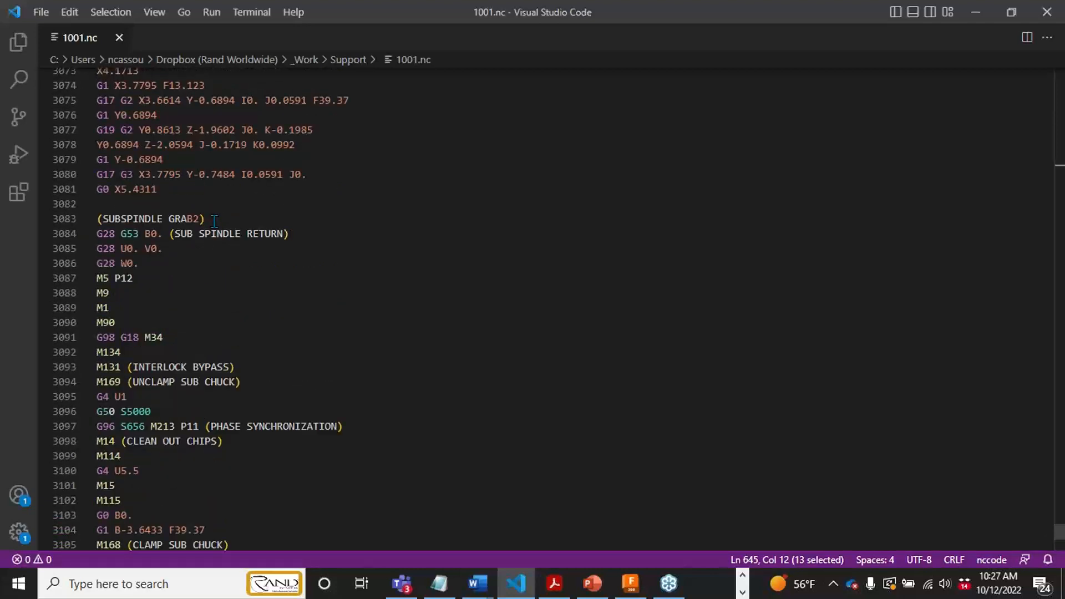
scroll(213, 271, down, 1)
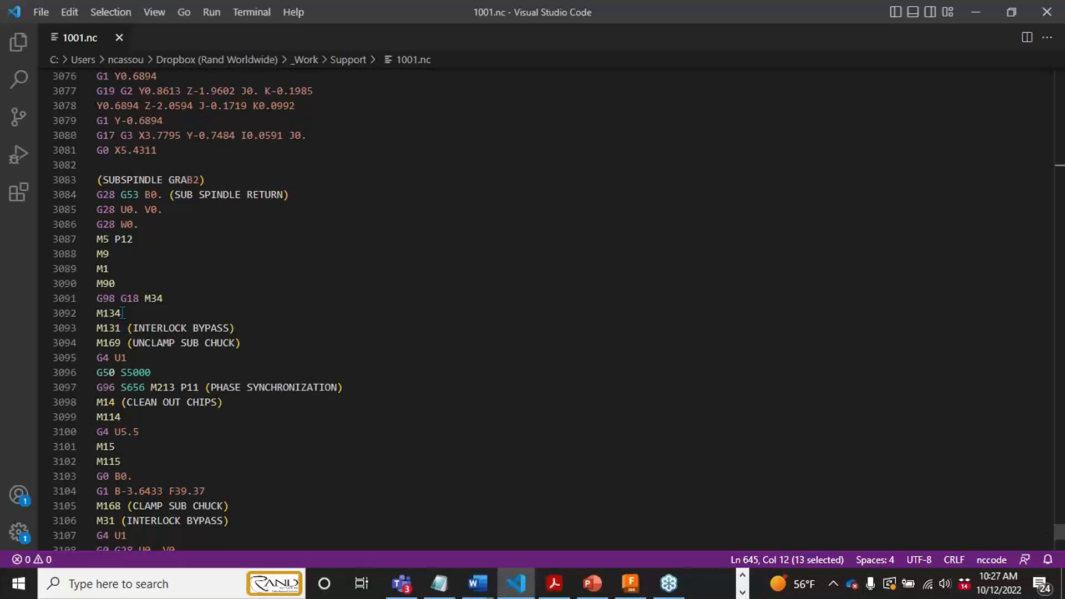
scroll(131, 330, down, 3)
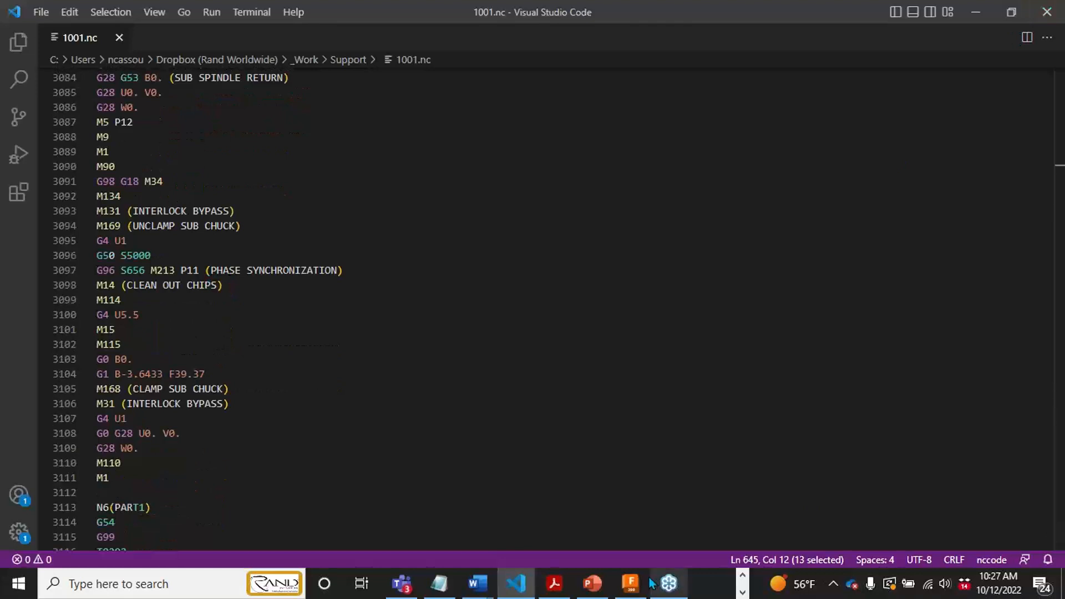
- Switch back to Fusion 360, open the Tool Library, and list the tools of the Fusion Live Tools v17 document
click(631, 583)
click(419, 406)
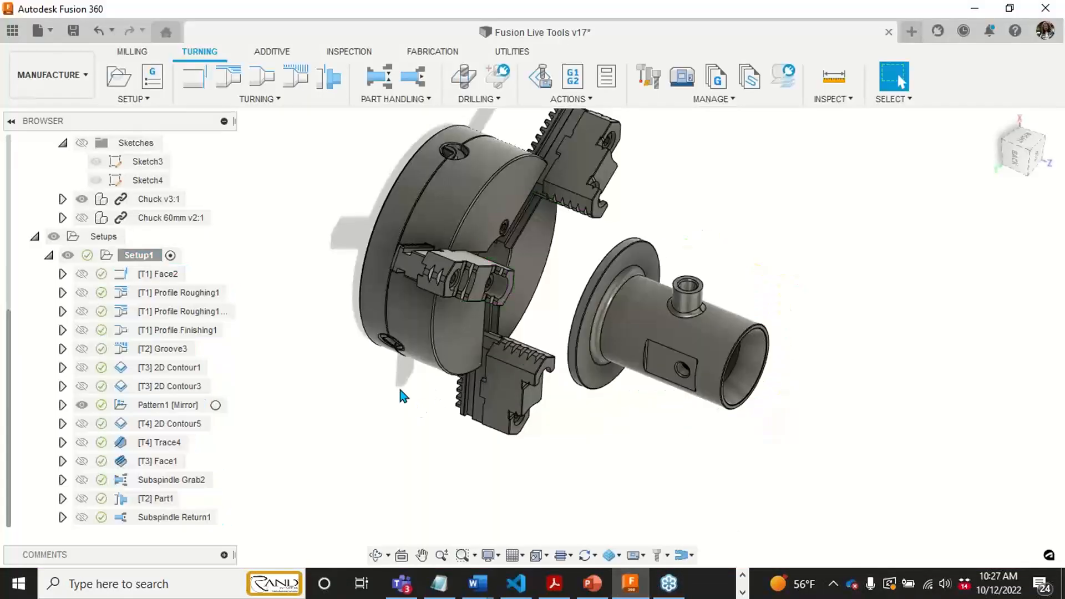
middle_drag(719, 223, 741, 274)
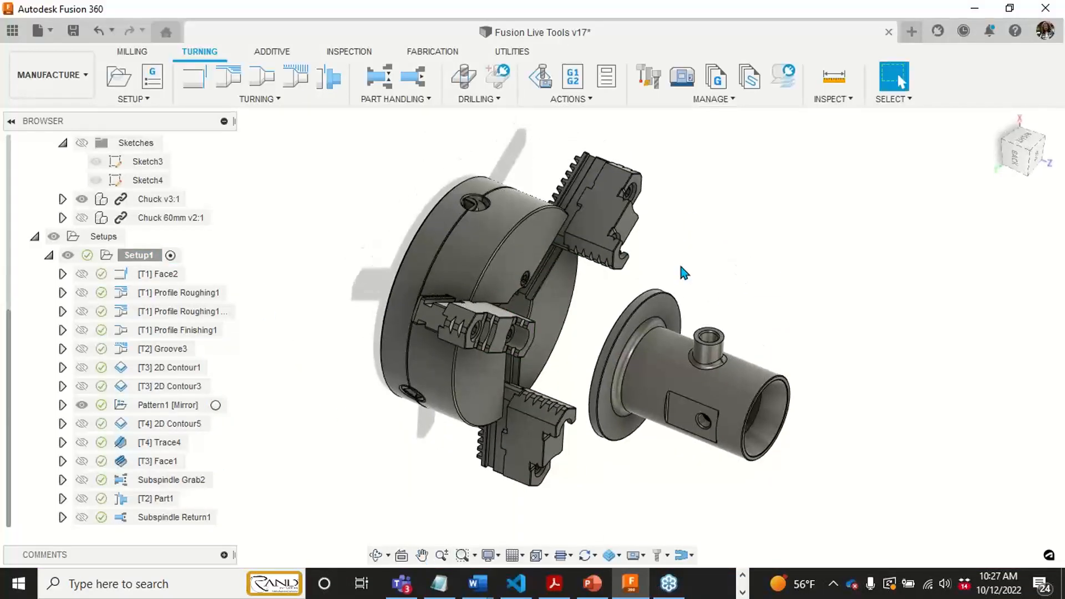
click(649, 77)
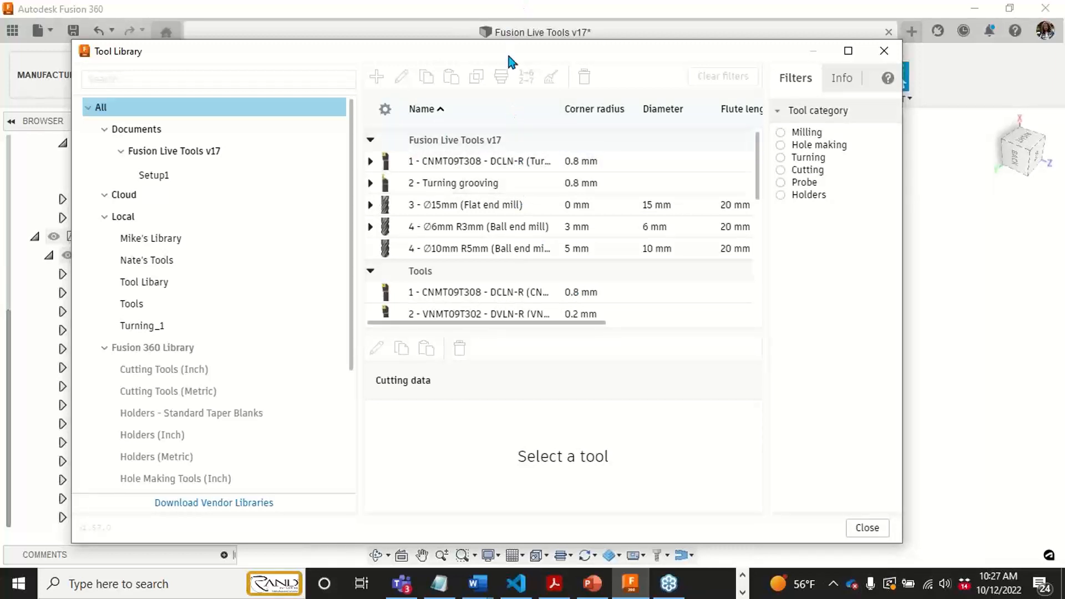
drag(508, 61, 522, 54)
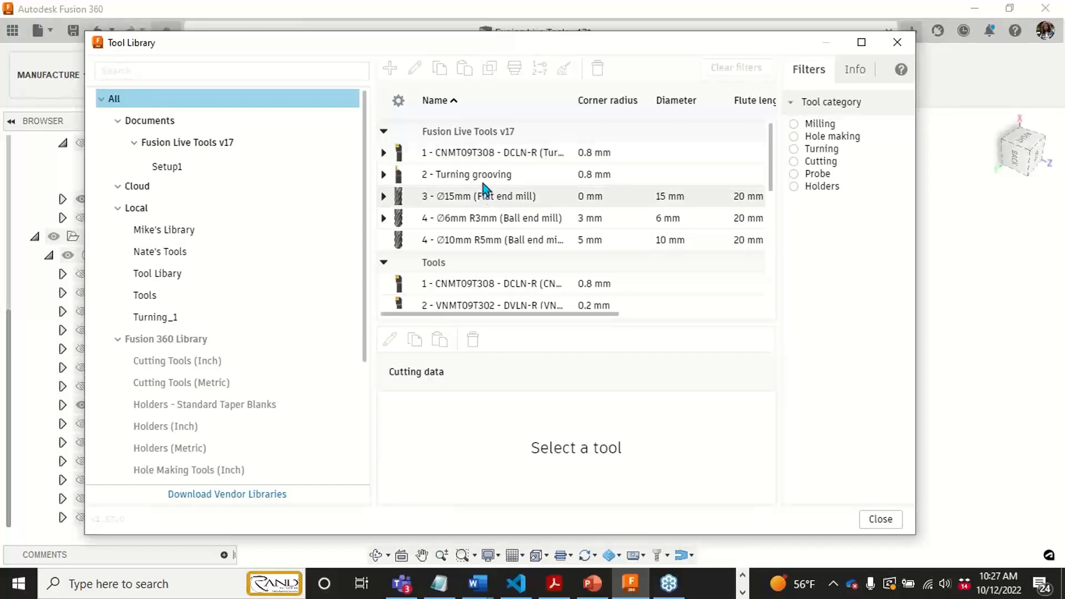
click(195, 142)
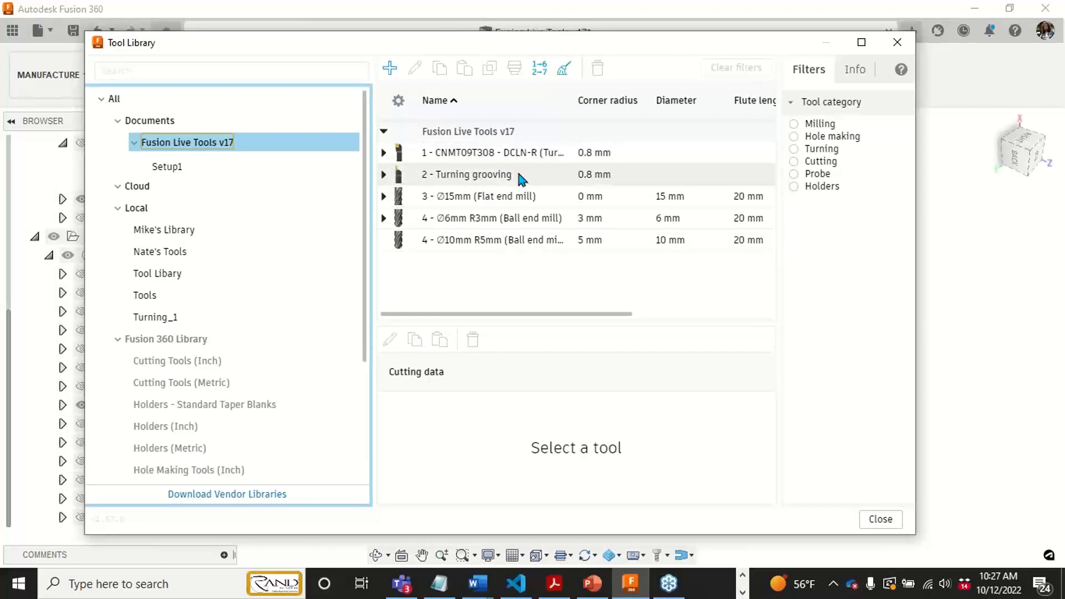
- Open the 15 mm flat end mill for editing, examine its post processor settings for turret and live tool, and close the library
right_click(523, 197)
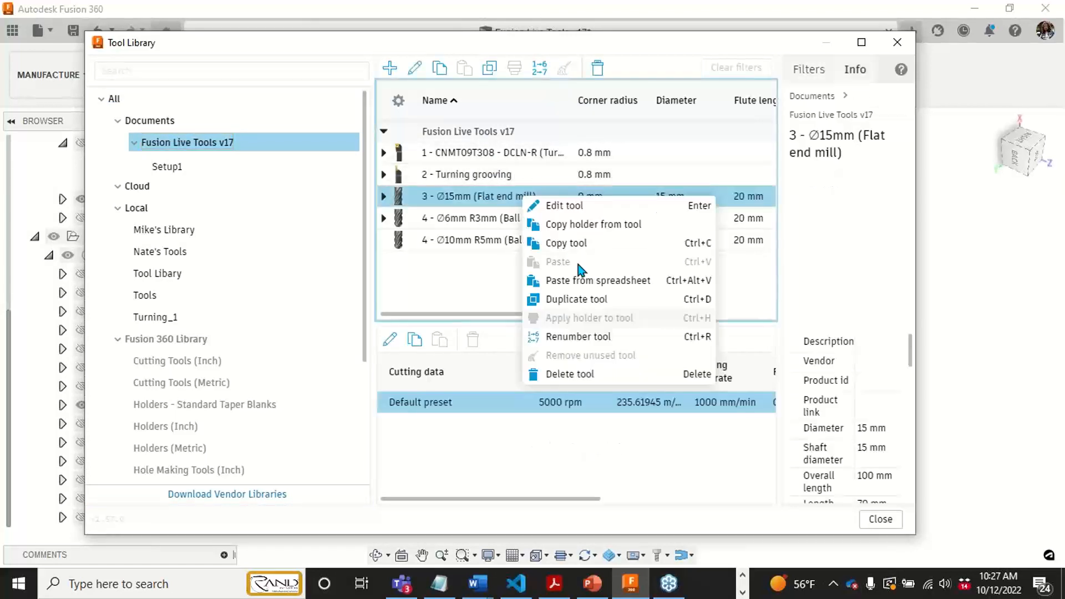
click(573, 216)
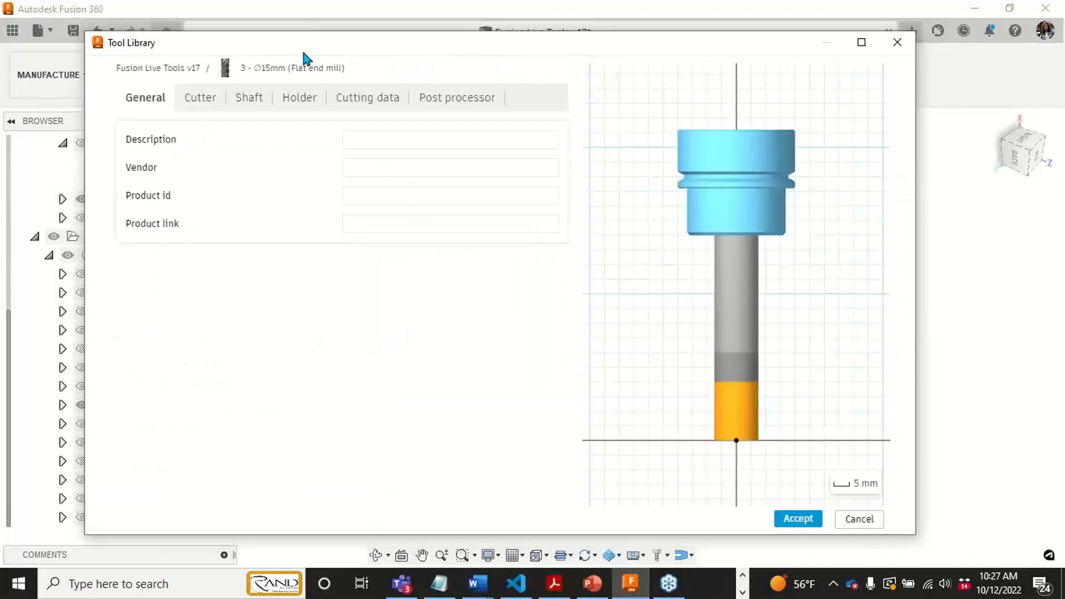
mouse_move(304, 54)
mouse_down()
mouse_move(311, 70)
mouse_move(311, 57)
mouse_up()
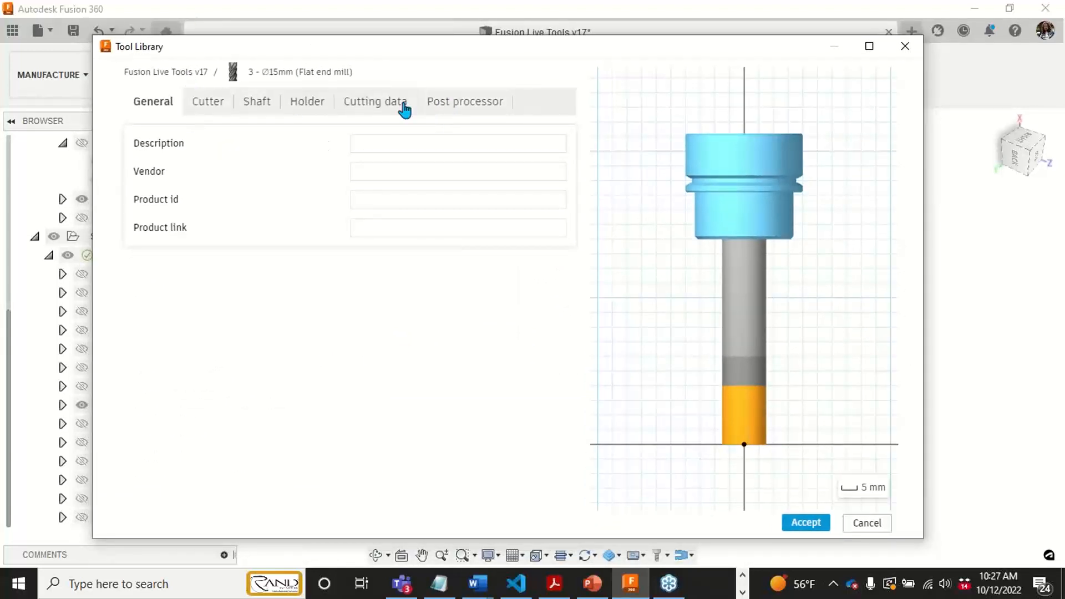
click(462, 105)
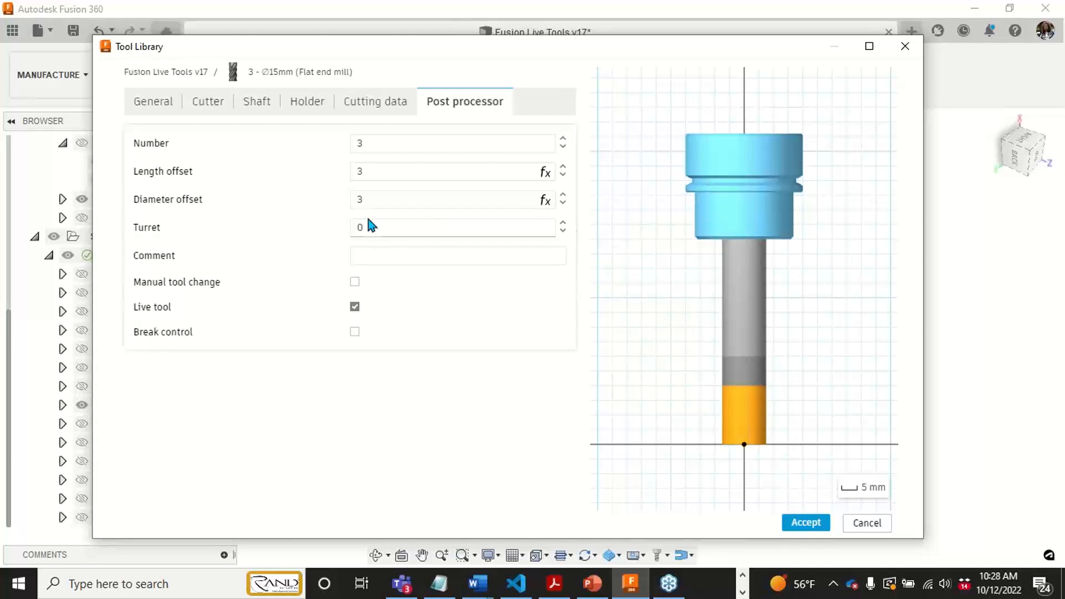
drag(376, 226, 345, 227)
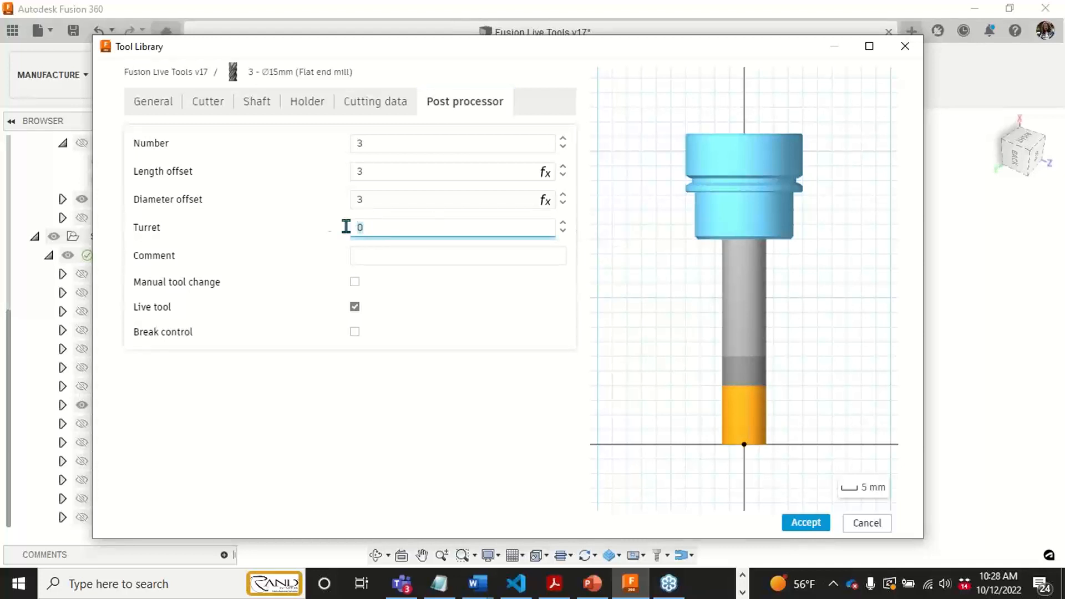
click(380, 226)
click(354, 306)
click(905, 46)
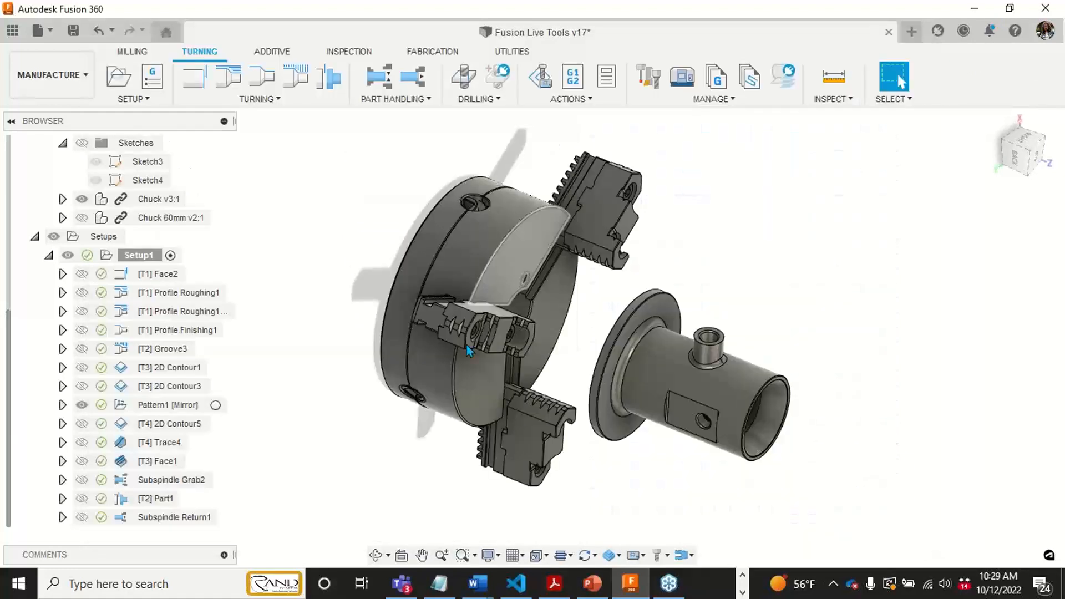
- Reopen the Tool Library, list the Setup1 tools, and open the cutting data of the 15 mm flat end mill for editing
click(647, 76)
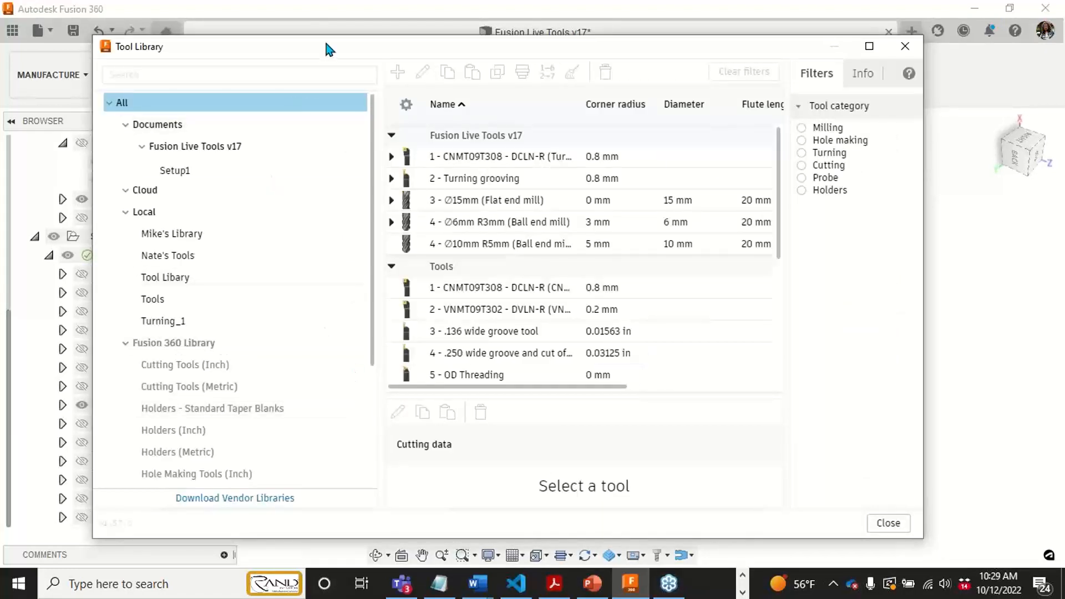
mouse_move(320, 49)
mouse_down()
mouse_move(309, 54)
mouse_move(317, 49)
mouse_up()
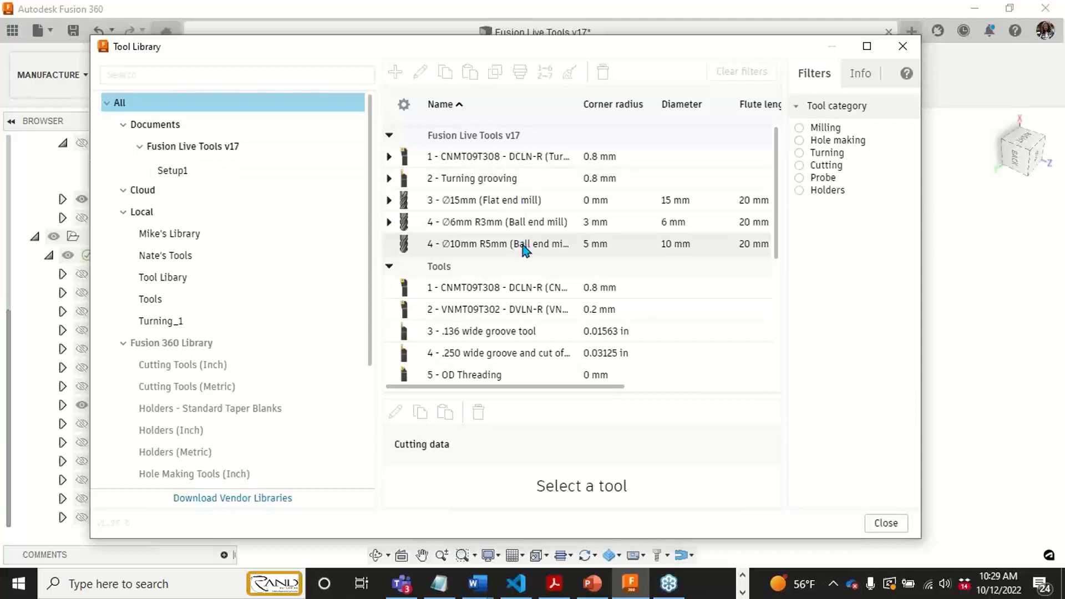
click(174, 170)
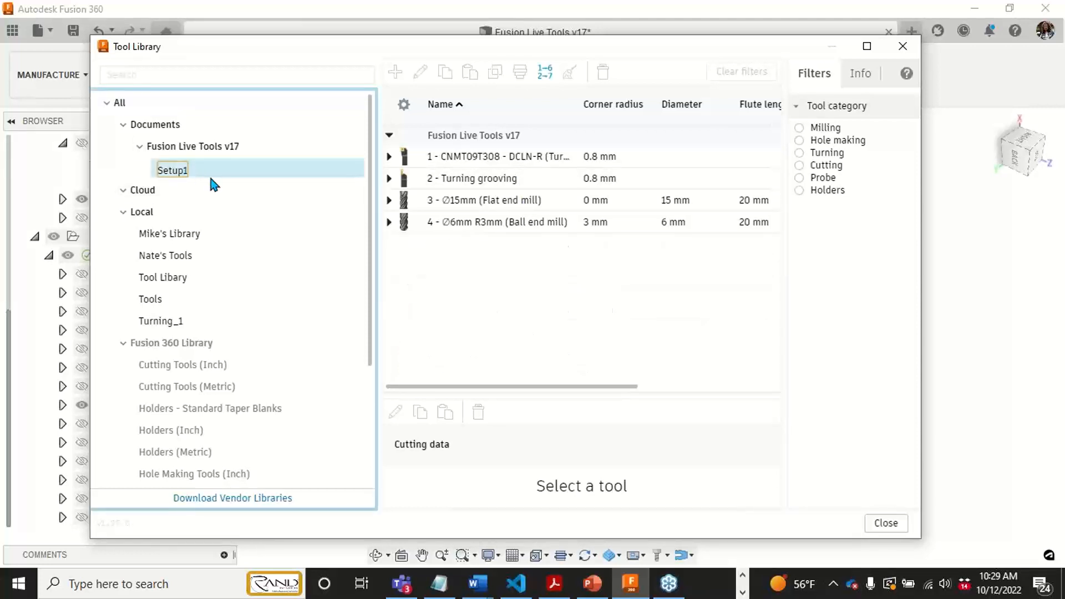
click(535, 207)
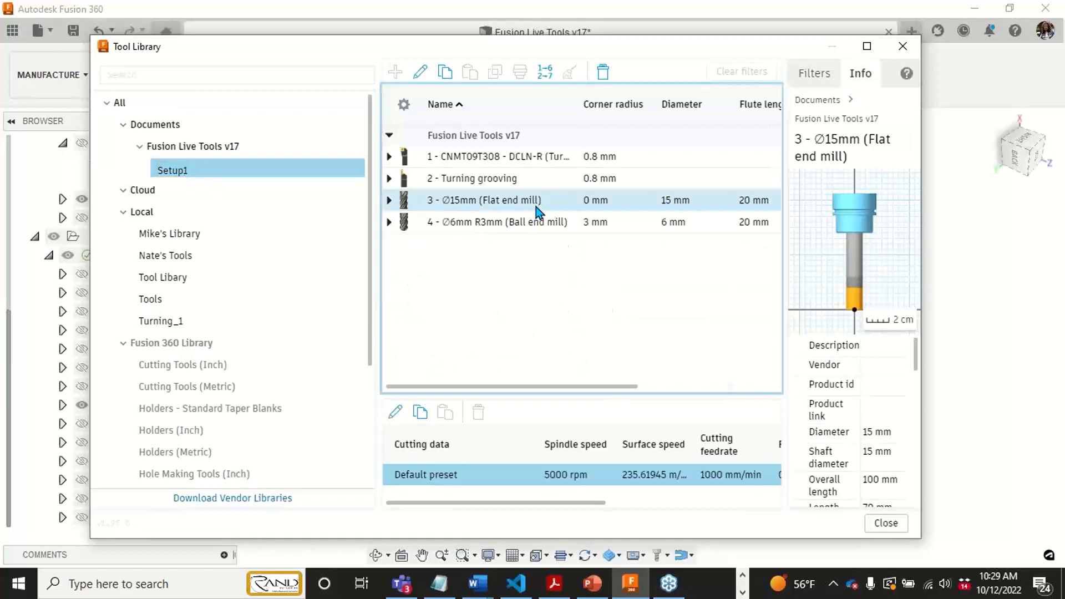
right_click(535, 207)
click(616, 217)
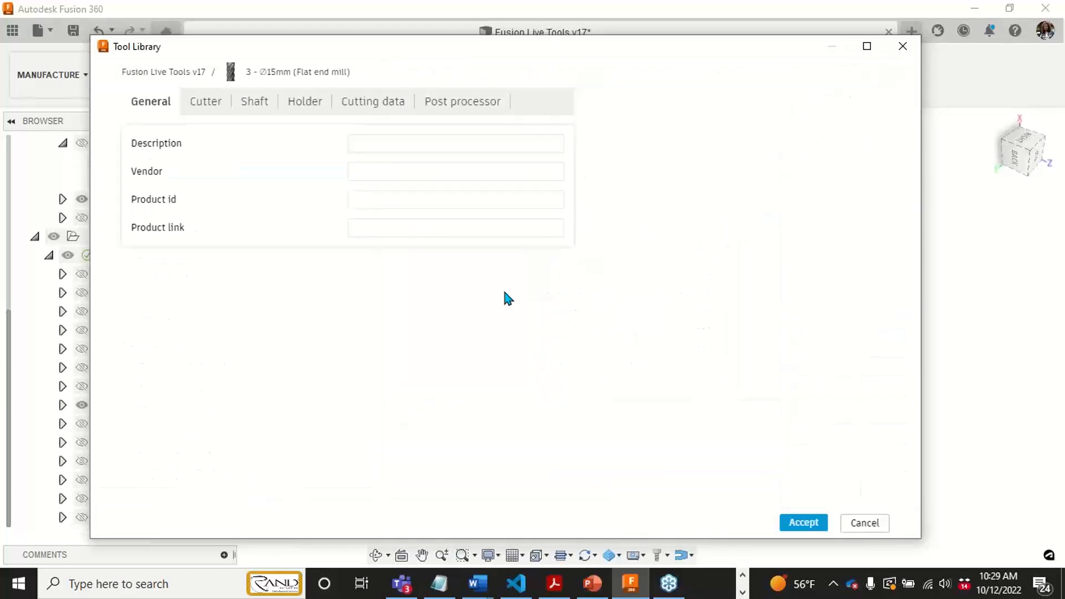
click(361, 101)
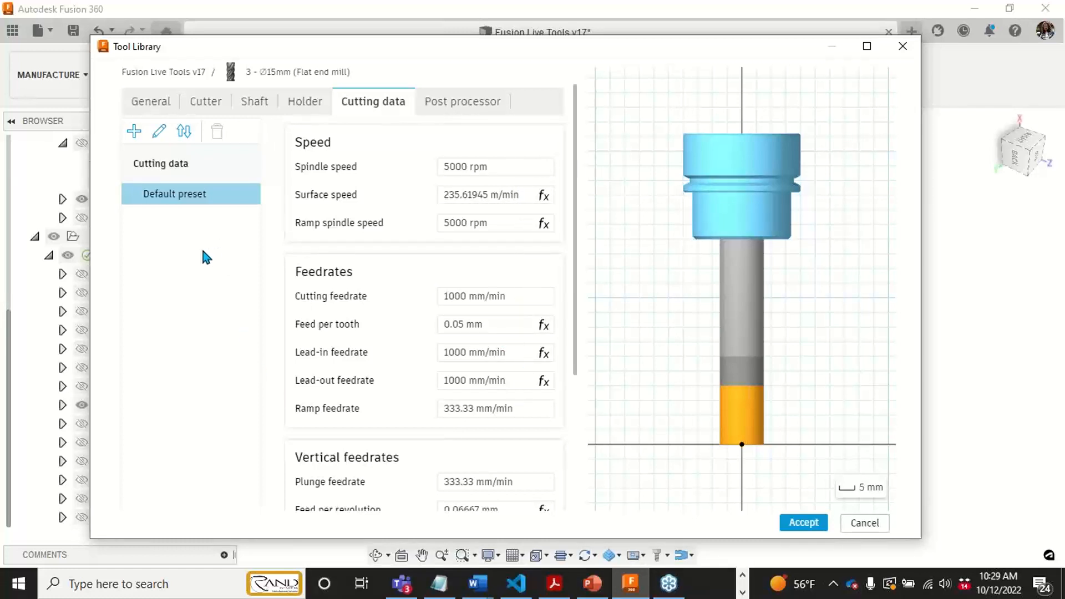
- Add a cutting data preset named 316L SS to the flat end mill and set its spindle speed to 3000 rpm
click(133, 132)
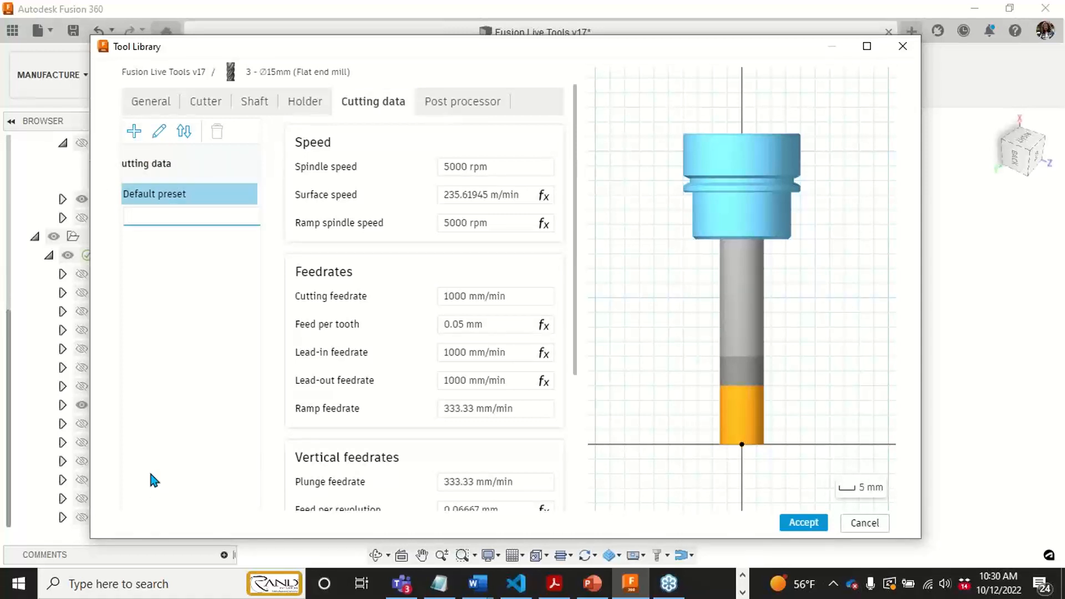
text(316L SS)
key(Return)
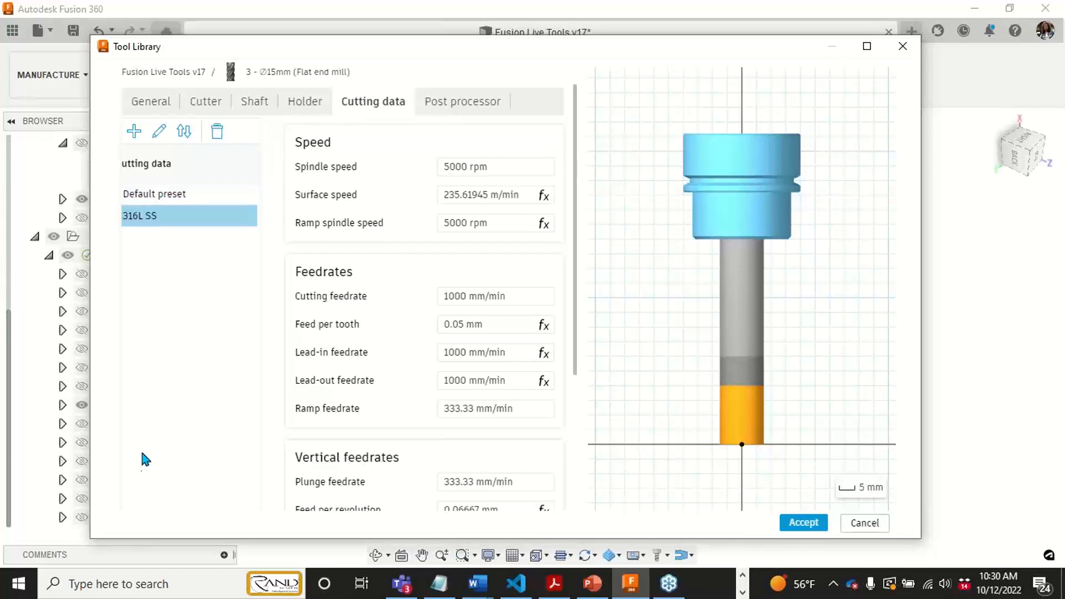
click(494, 161)
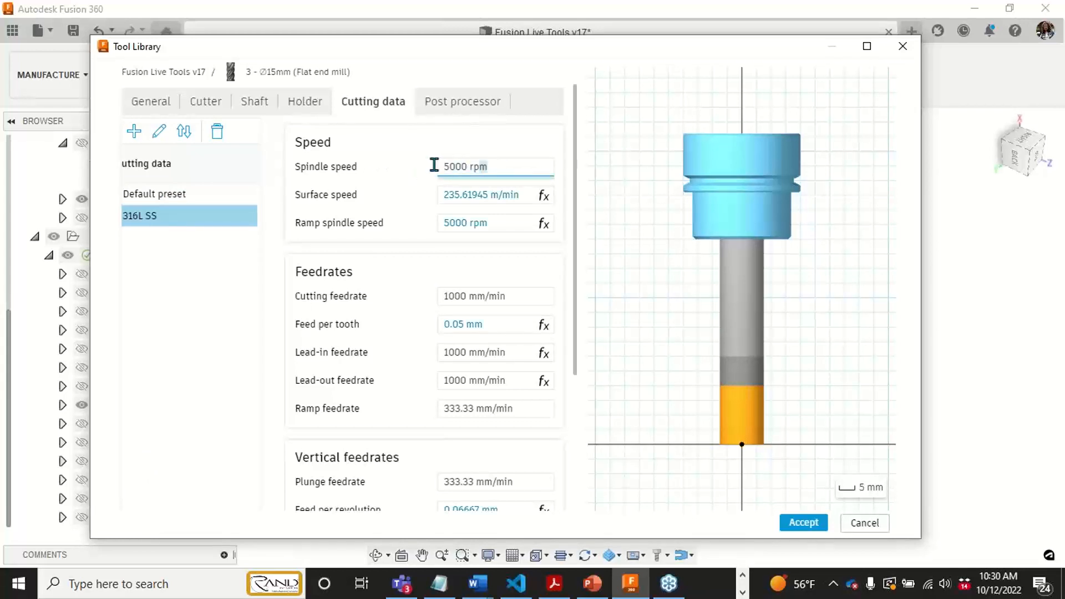
text(3000)
click(526, 318)
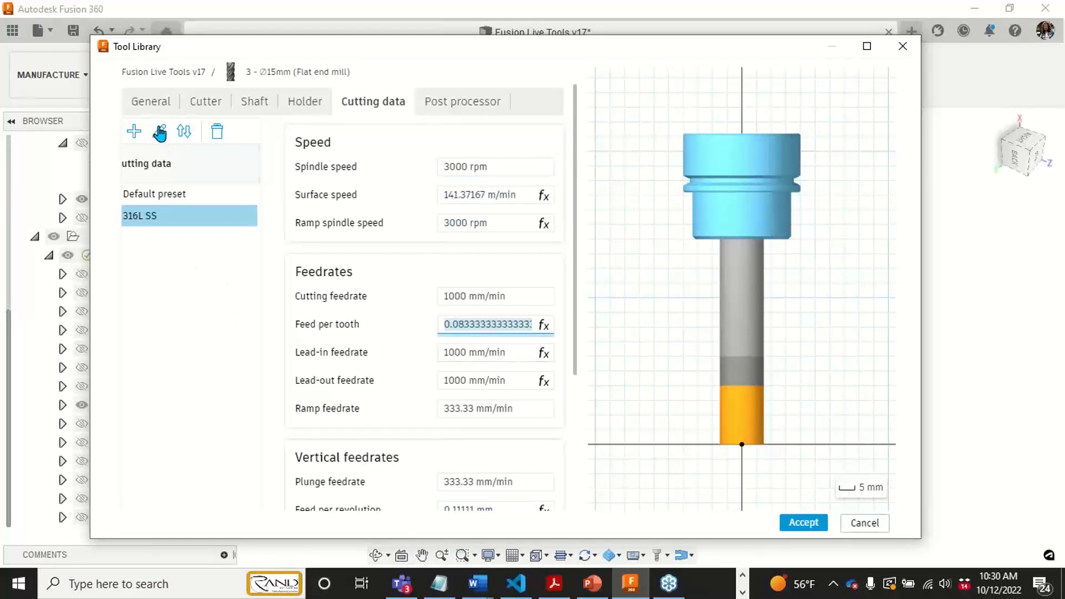
- Add another cutting data preset named 6061 Al to the flat end mill
click(135, 132)
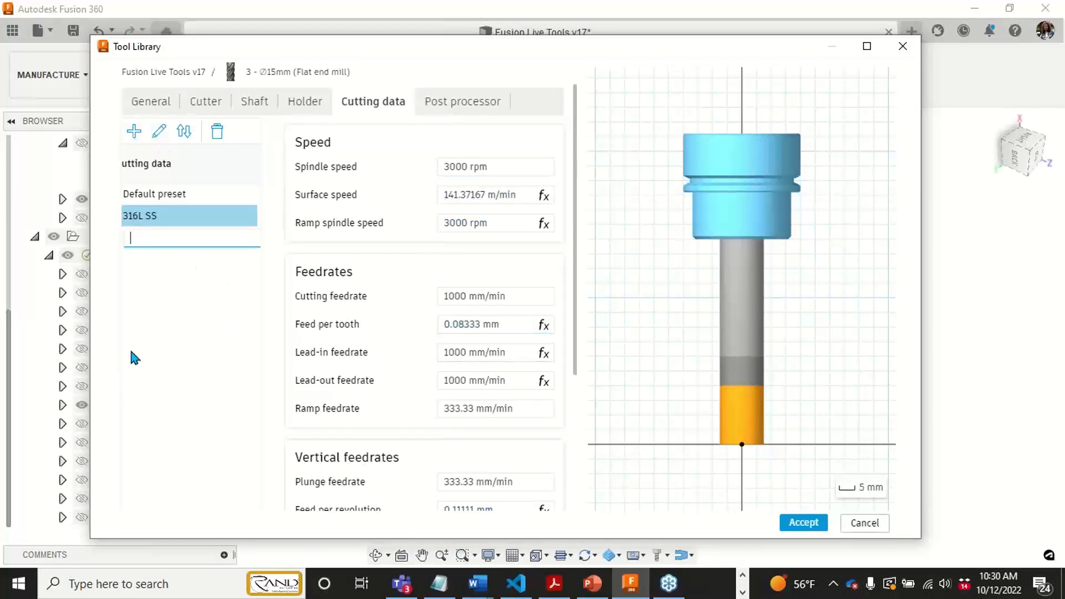
text(6061)
text( a)
text(sal)
key(BackSpace)
key(BackSpace)
key(BackSpace)
text(a)
key(BackSpace)
text(a)
key(BackSpace)
text(AL)
key(Return)
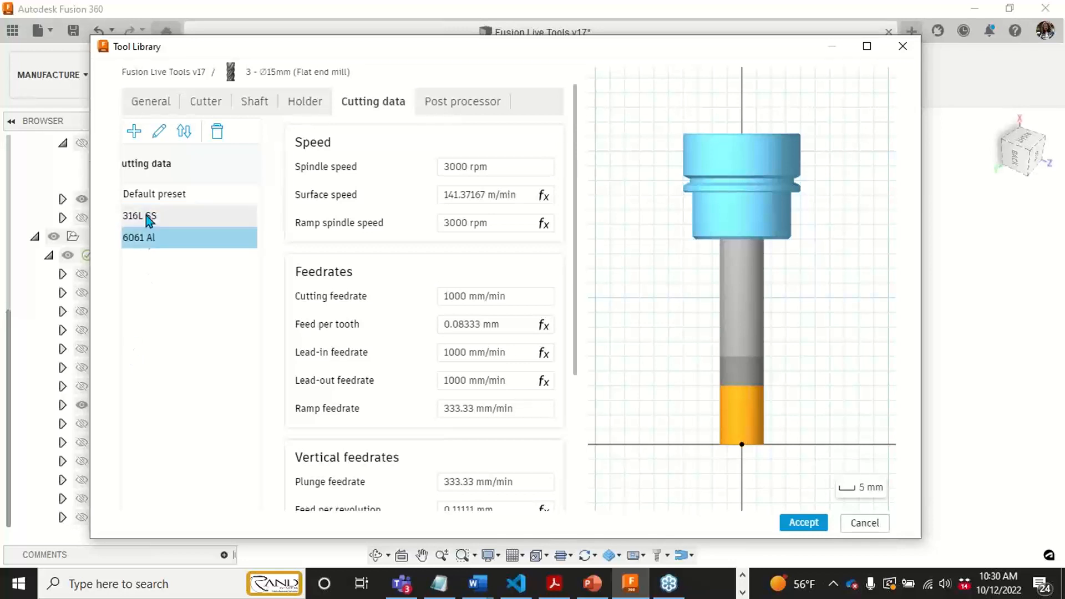
- Add a cutting data preset named Ti, accept the tool changes, and close the Tool Library
click(134, 131)
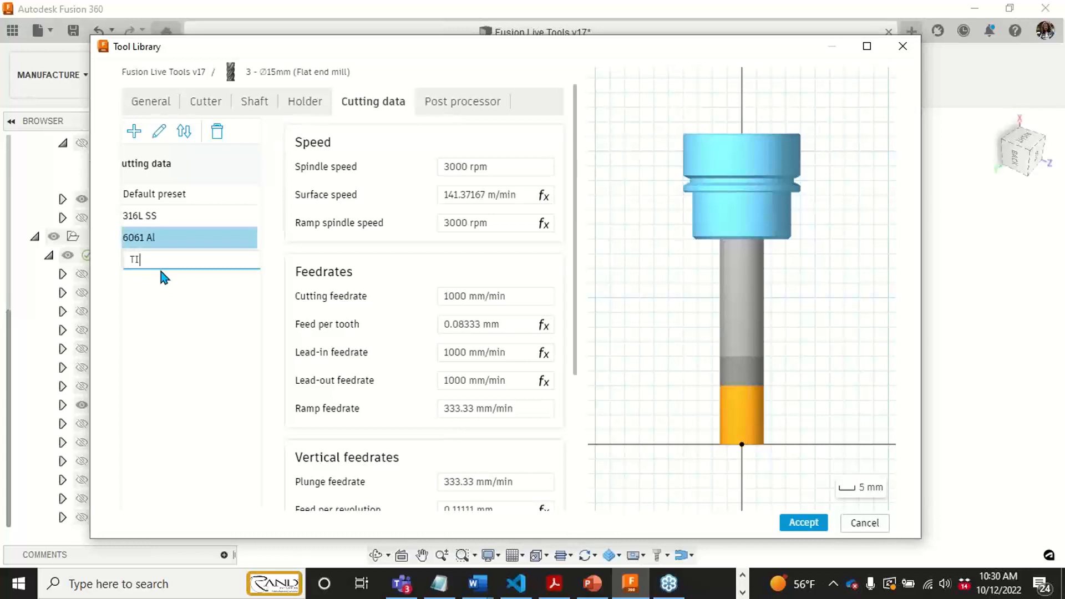
key(Return)
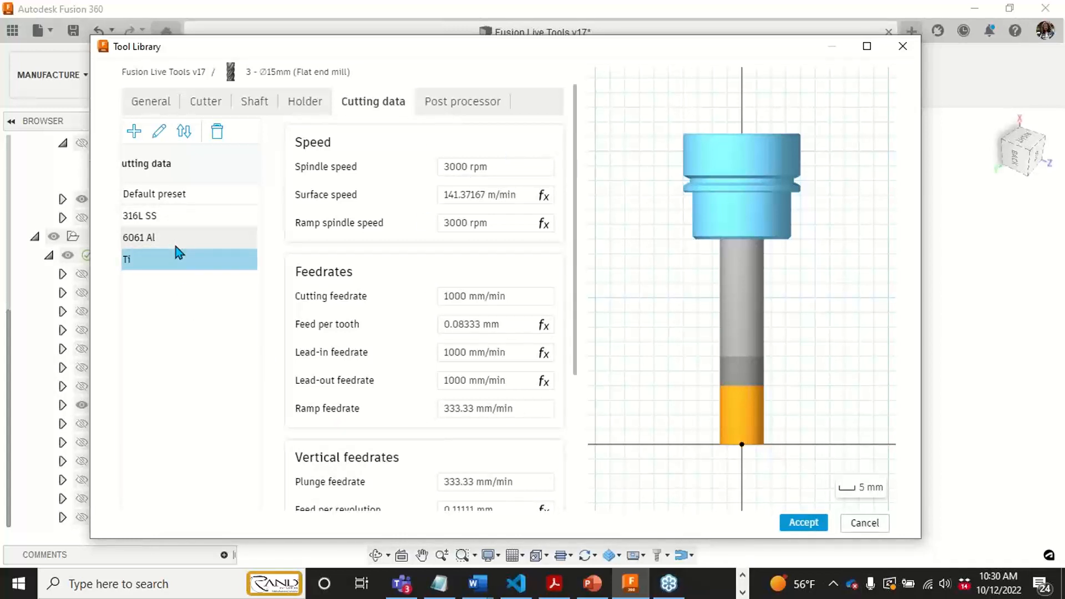
click(804, 523)
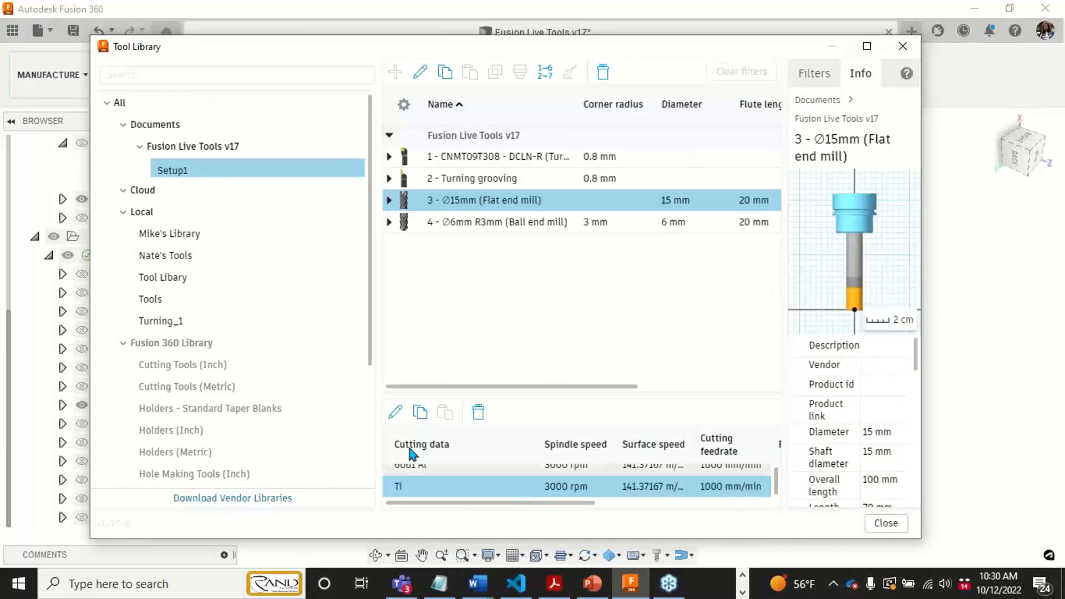
click(885, 524)
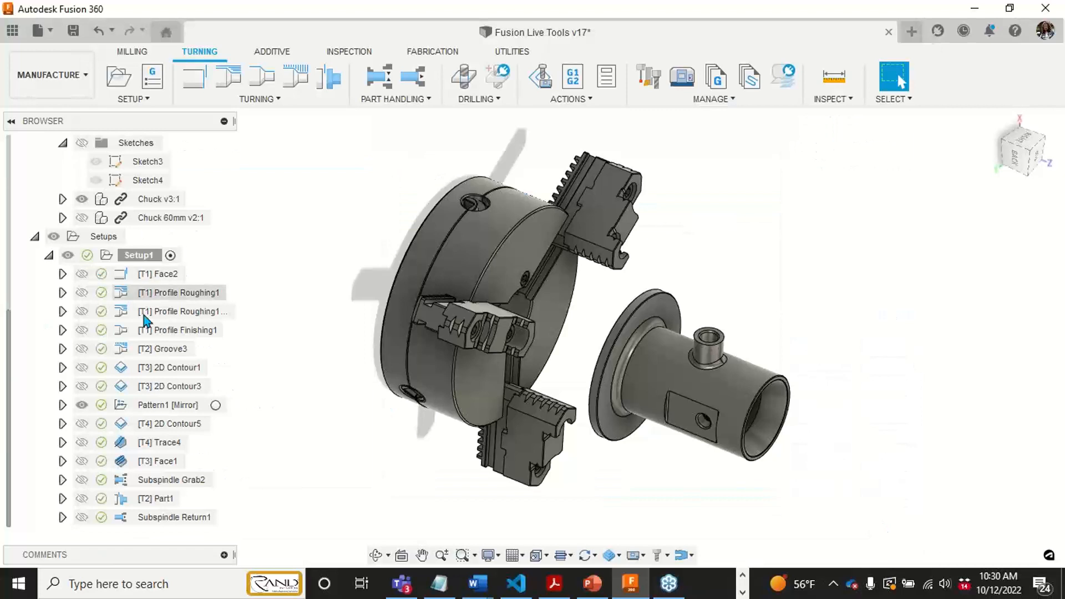
- Open the 2D Contour1 operation, look through the feed and speed presets available for its tool, and cancel the edit
click(172, 369)
right_click(173, 371)
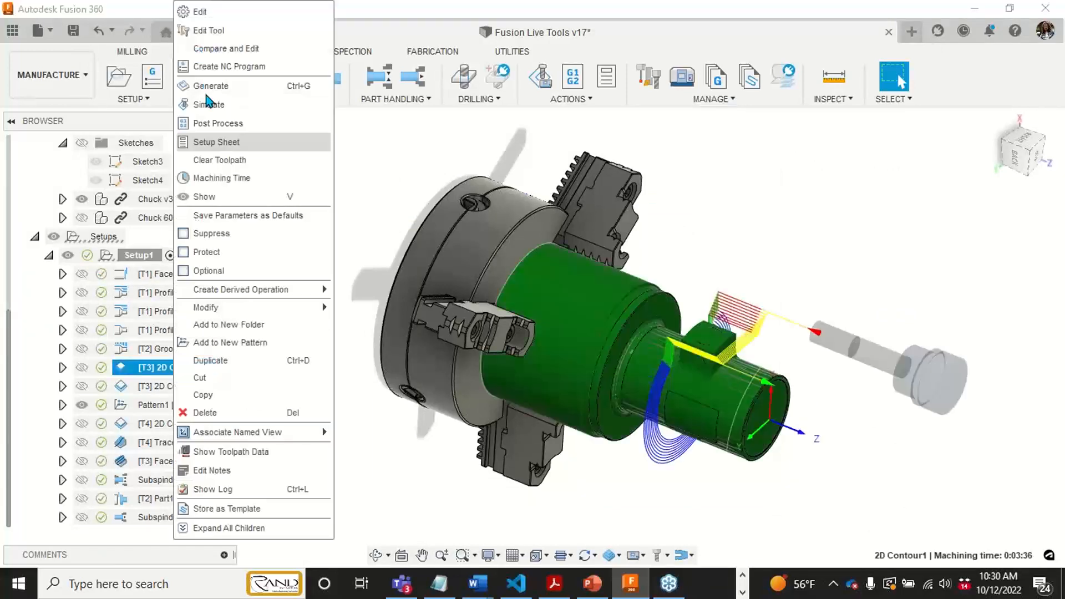
click(210, 15)
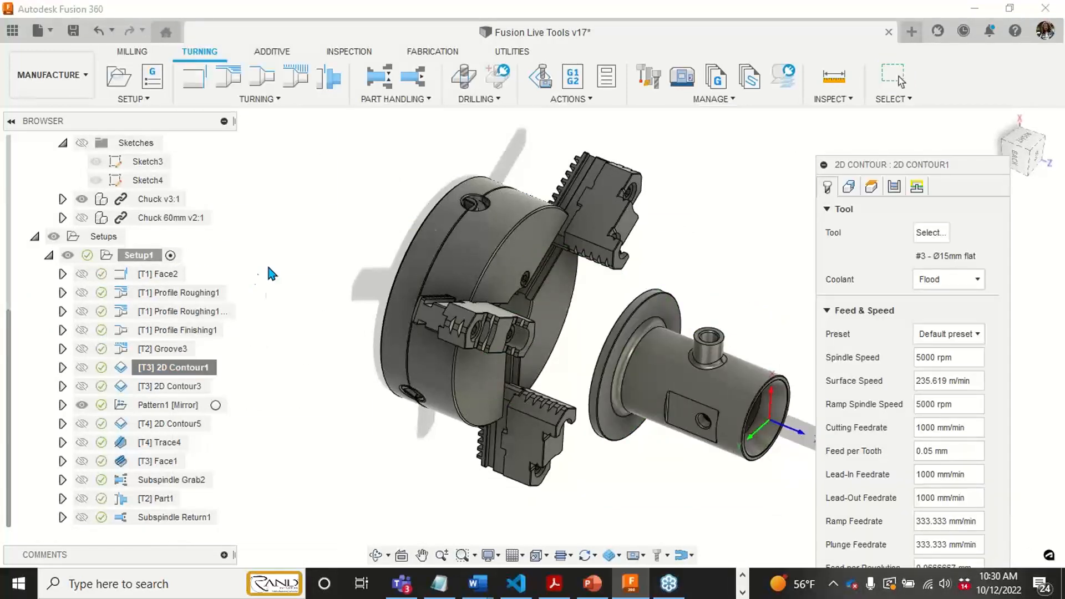
middle_drag(673, 278, 596, 226)
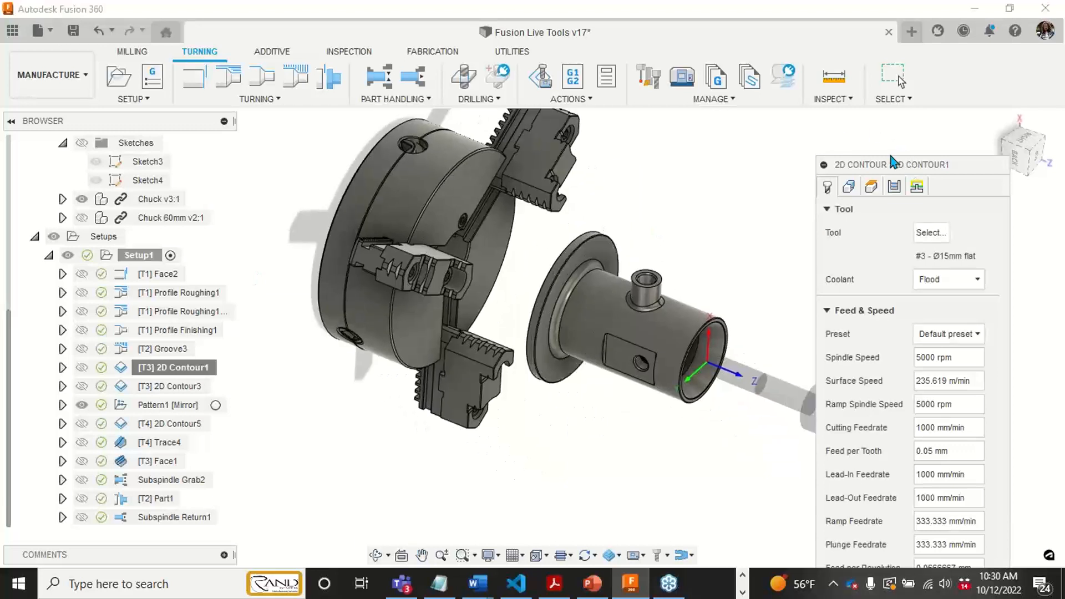
drag(902, 166, 768, 75)
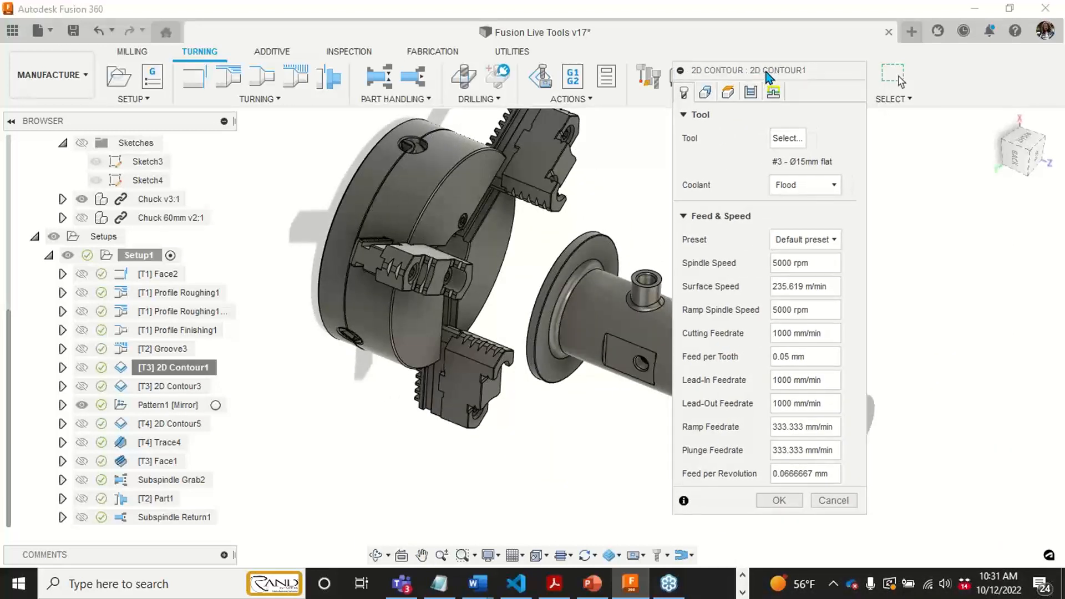
click(811, 242)
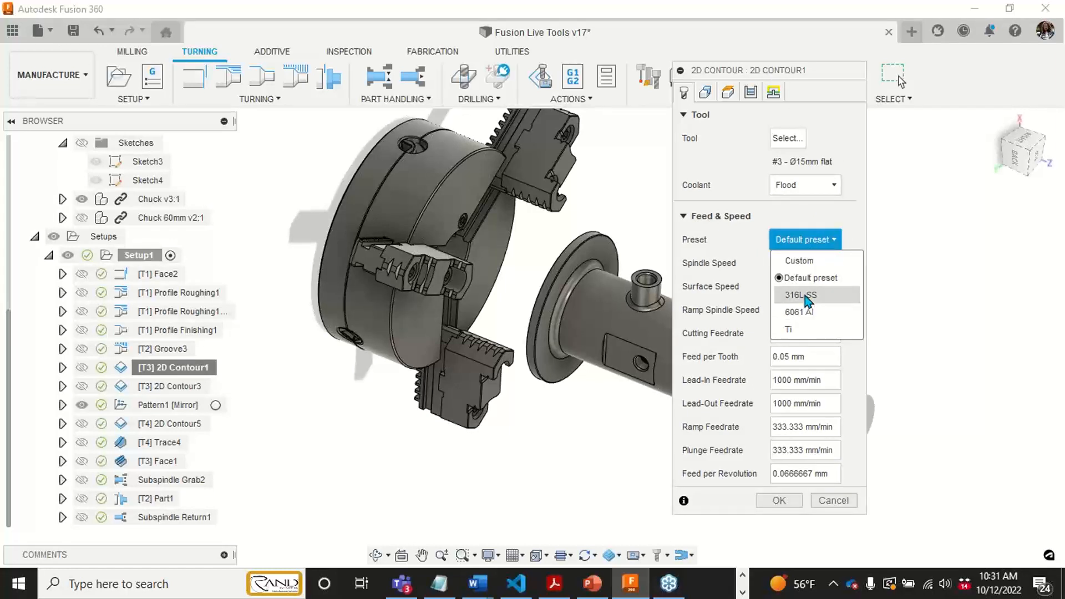
click(888, 204)
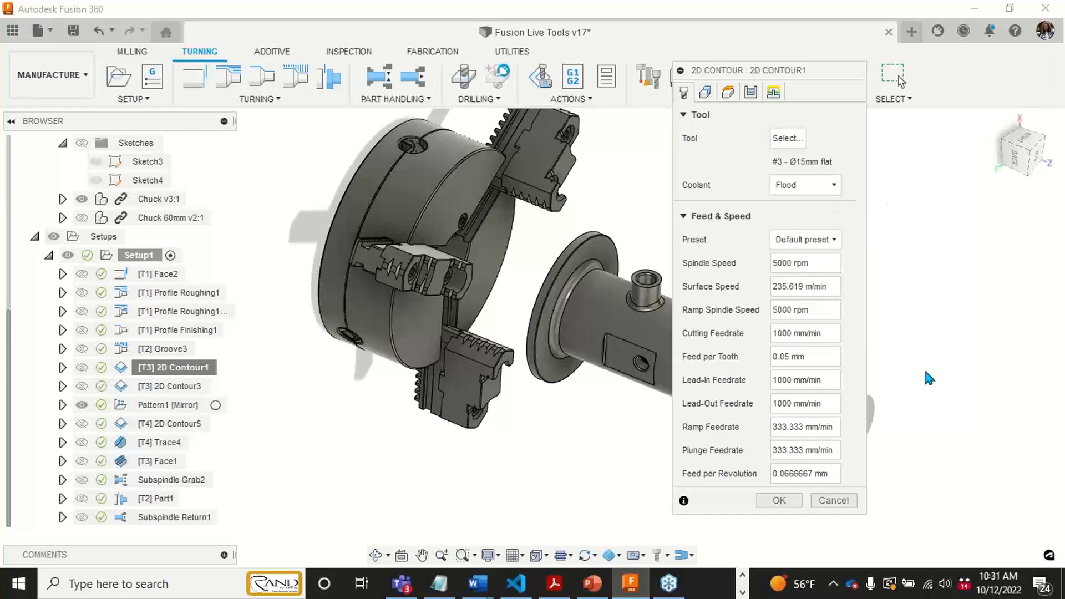
click(832, 499)
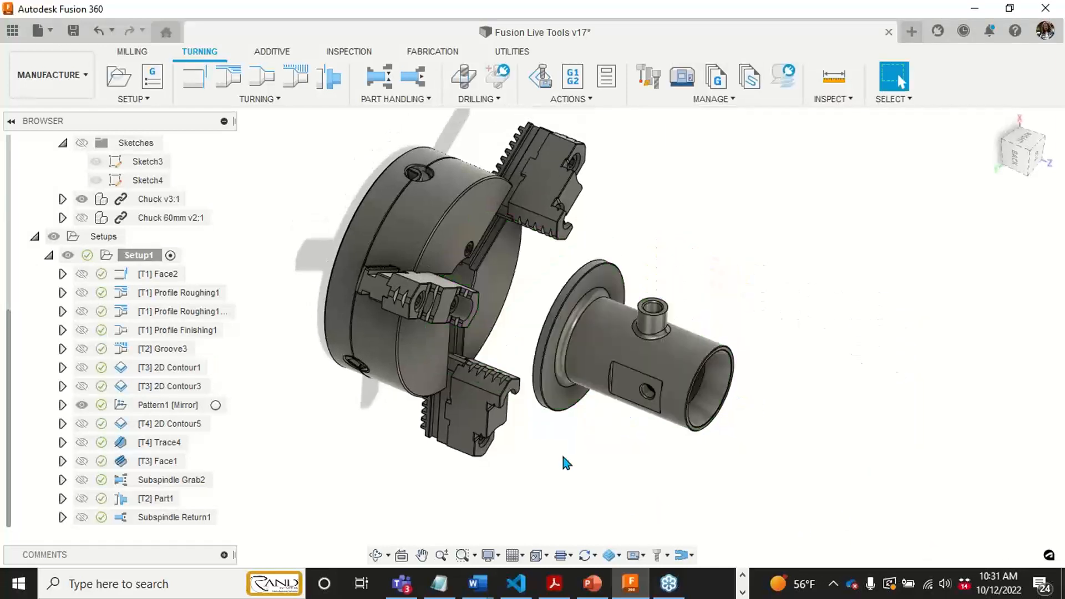
middle_drag(626, 377, 636, 365)
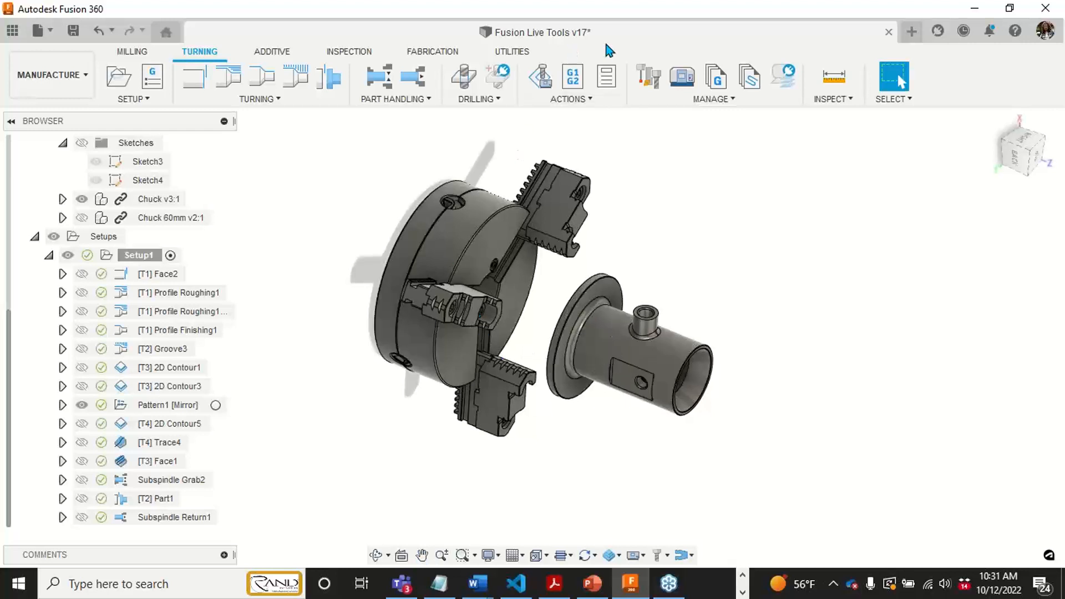
middle_drag(351, 217, 370, 201)
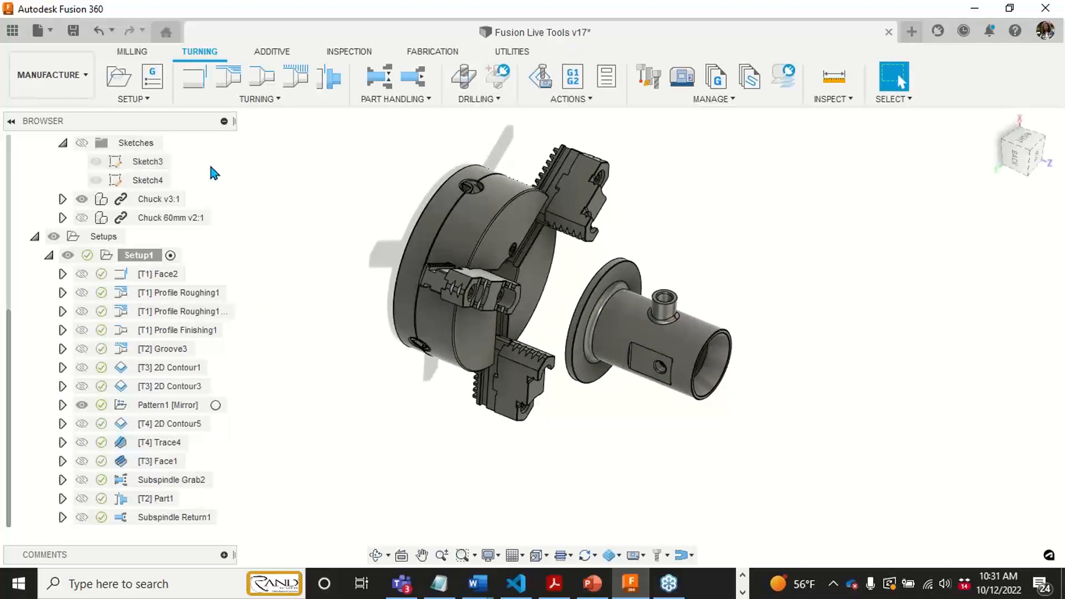
middle_drag(322, 238, 325, 254)
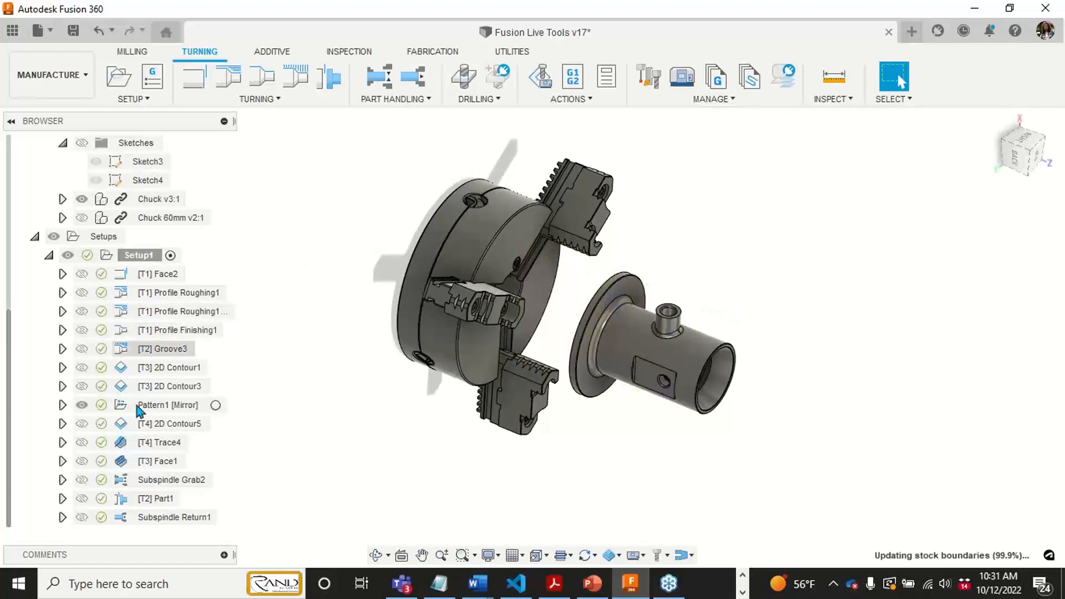
mouse_move(328, 267)
middle_down()
mouse_move(350, 266)
mouse_move(340, 254)
middle_up()
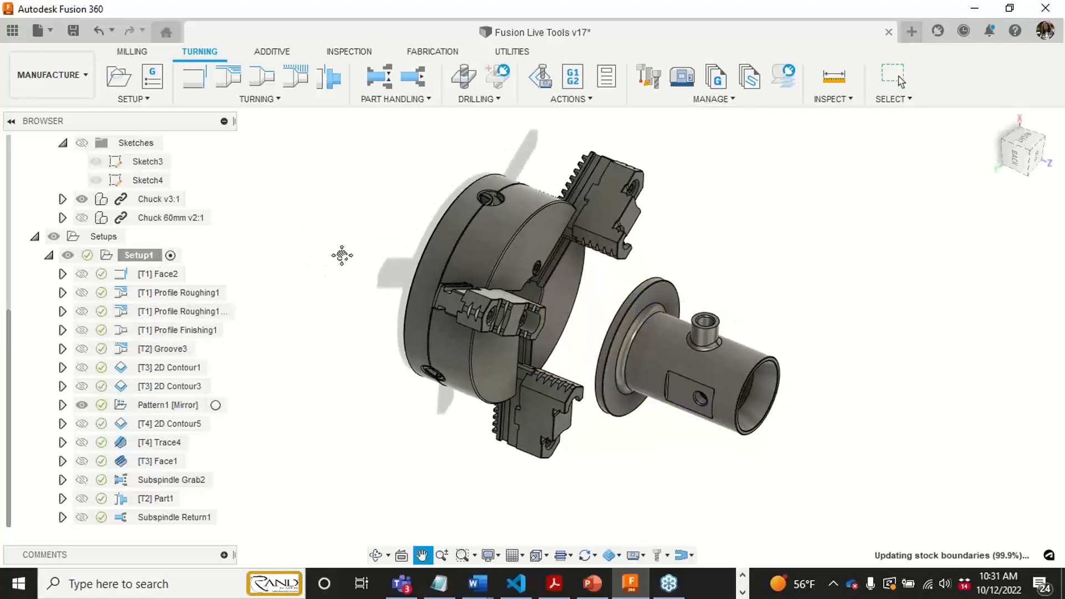
- Start a simulation of Setup1 and show the stock with comparison colorization around the chucked part
click(170, 255)
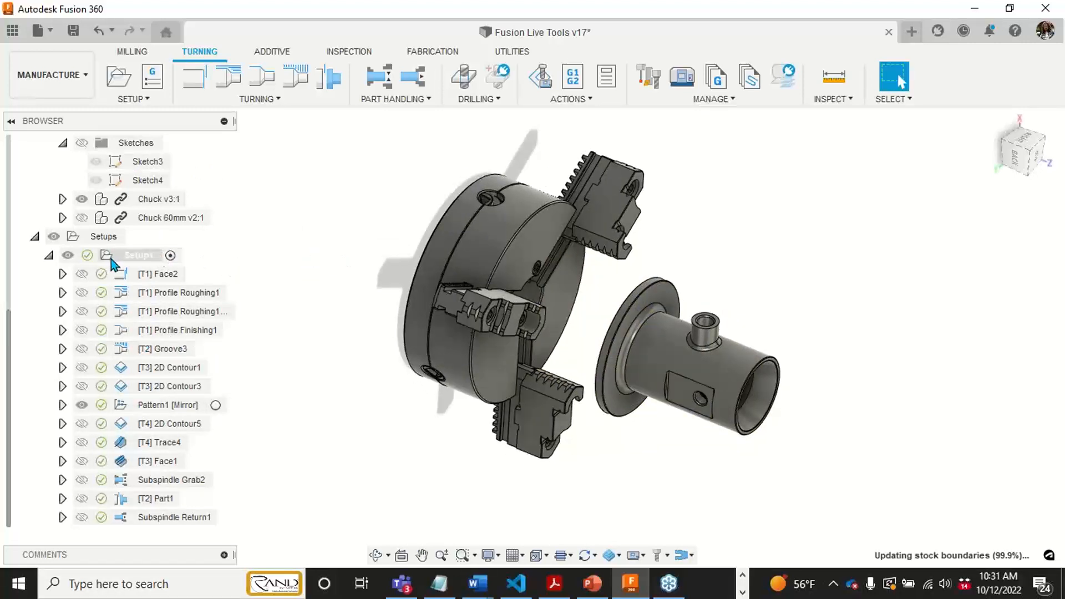
right_click(155, 258)
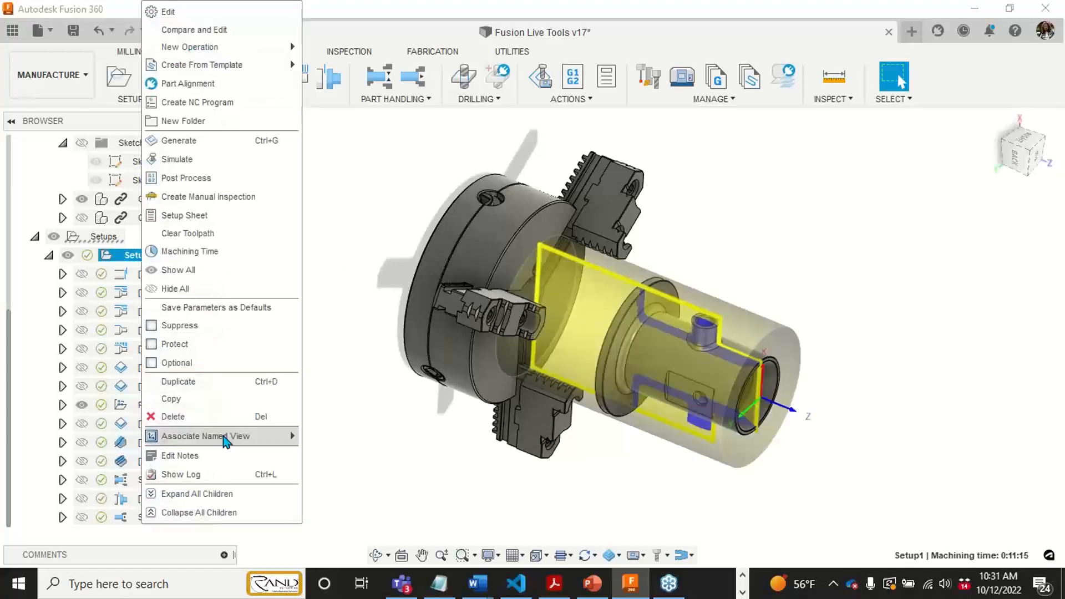
click(221, 161)
middle_drag(516, 347, 469, 266)
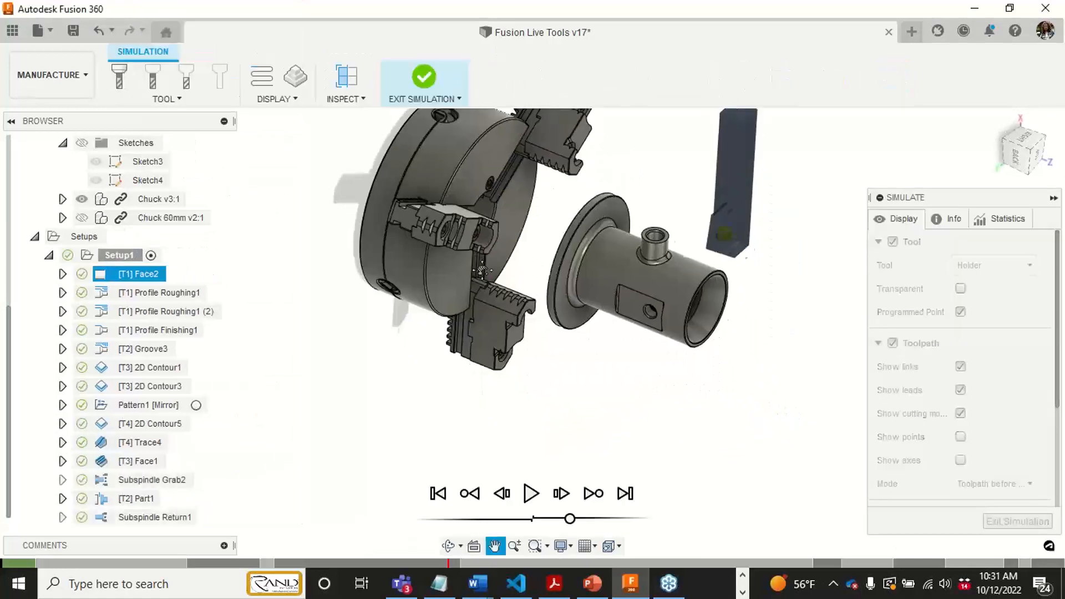
drag(936, 198, 897, 144)
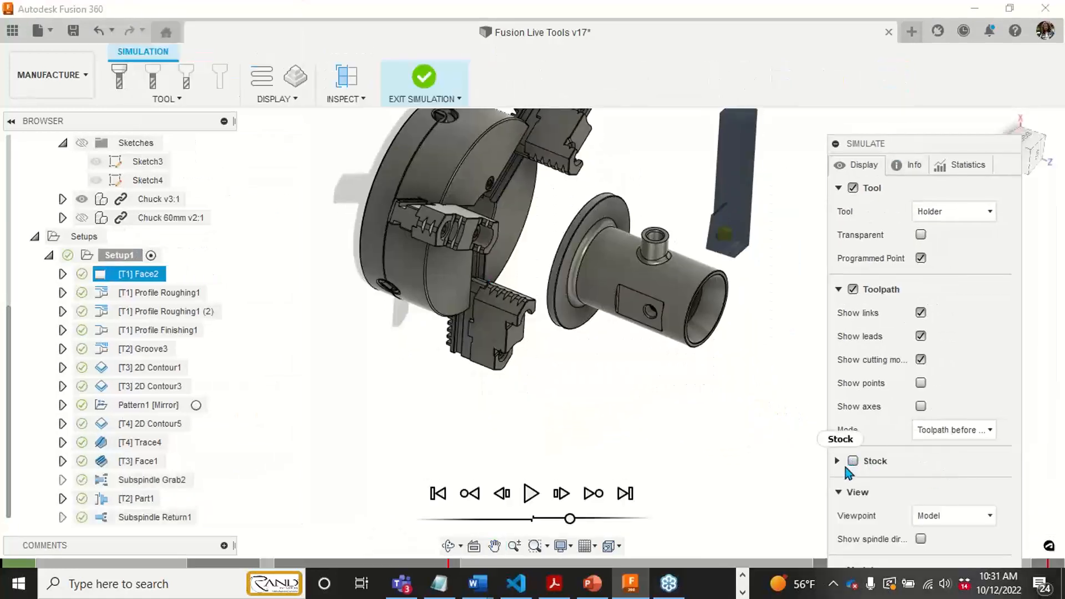
click(850, 466)
middle_drag(444, 338, 415, 365)
scroll(440, 364, down, 1)
drag(994, 140, 975, 77)
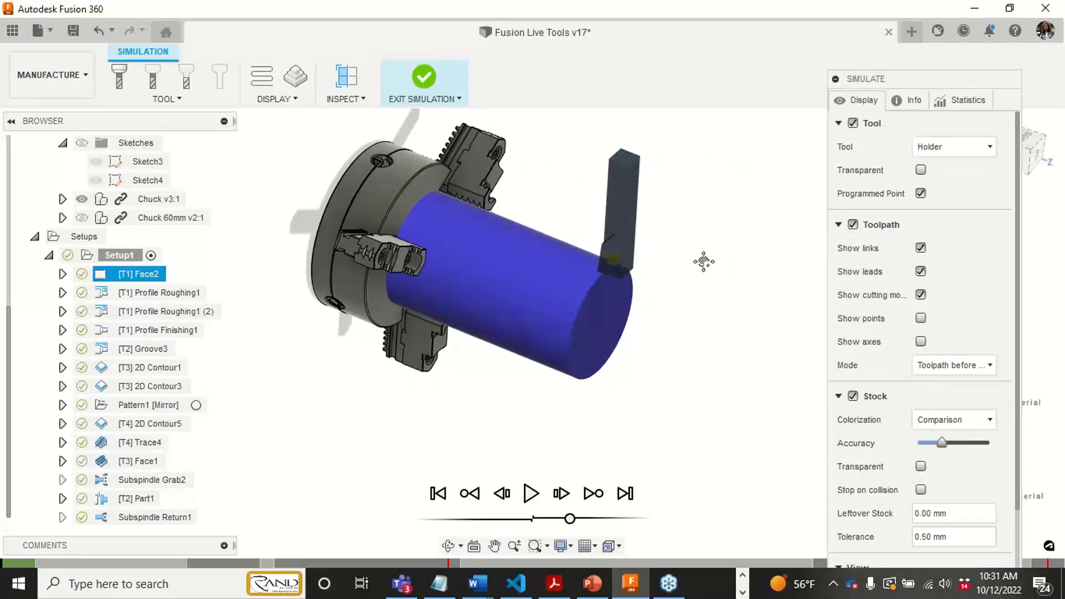
- Play the Setup1 simulation at an increased speed and hide the toolpath display
click(533, 492)
drag(562, 519, 587, 519)
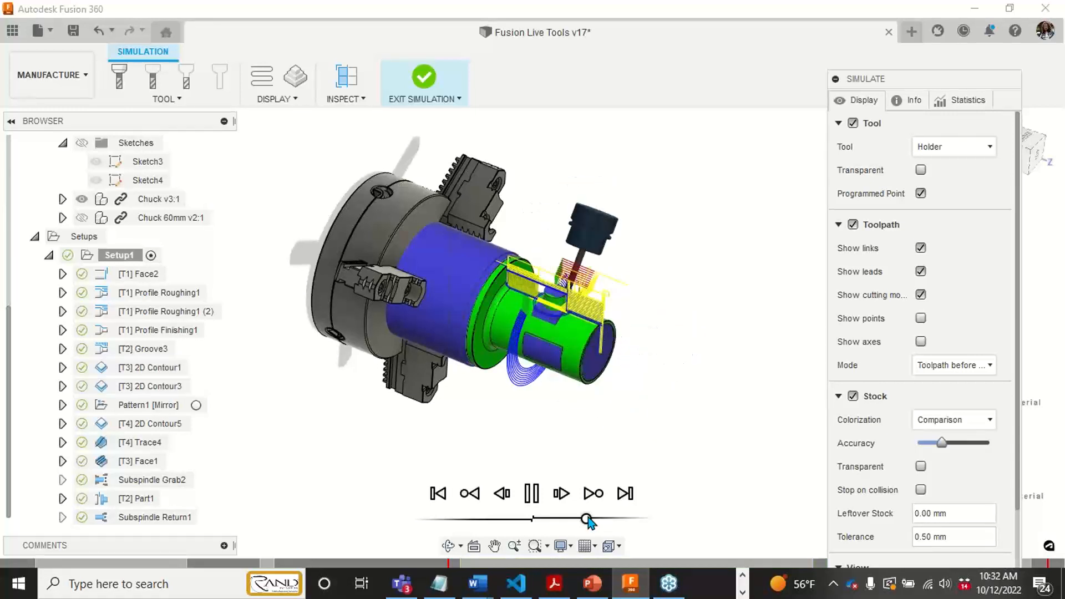
click(854, 225)
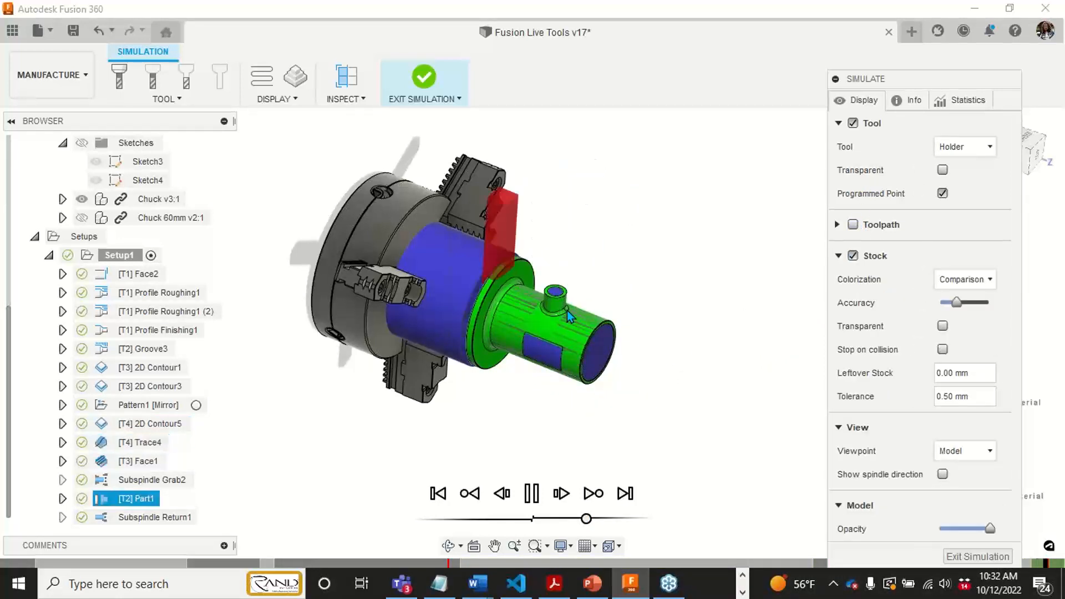
- Examine the simulated stock comparison up close on the turned body, flange and side boss
scroll(565, 313, up, 2)
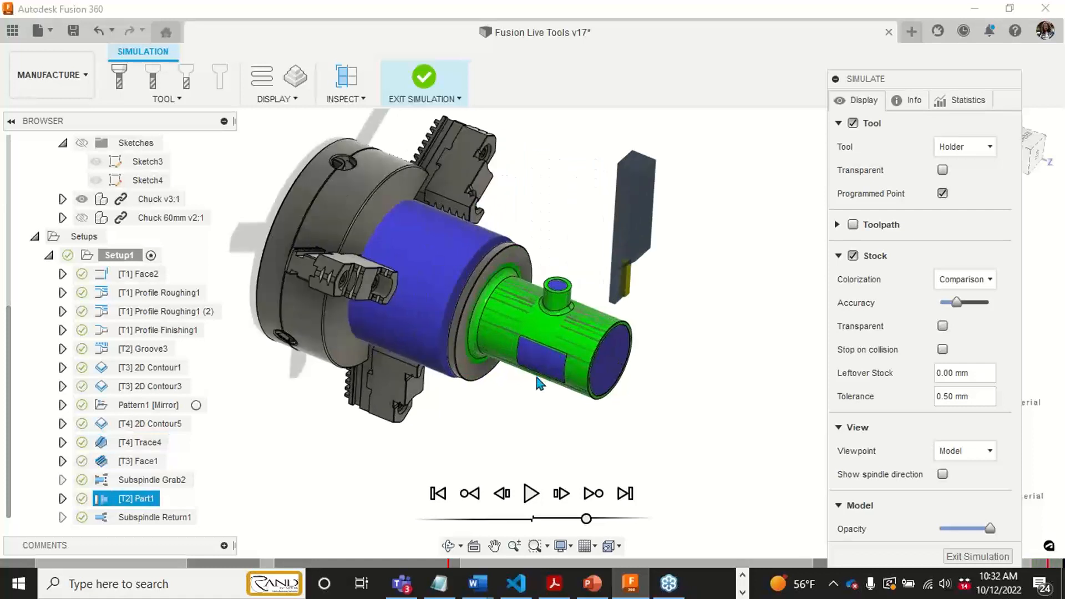
shift+middle_drag(512, 210, 500, 275)
scroll(593, 347, up, 5)
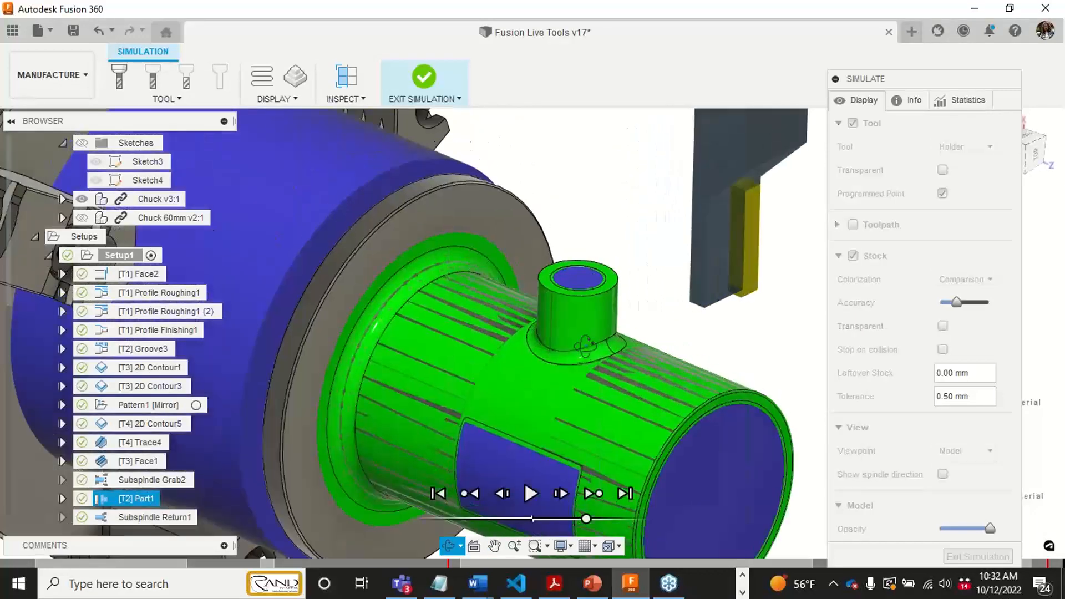
shift+middle_drag(585, 345, 587, 381)
drag(987, 87, 955, 58)
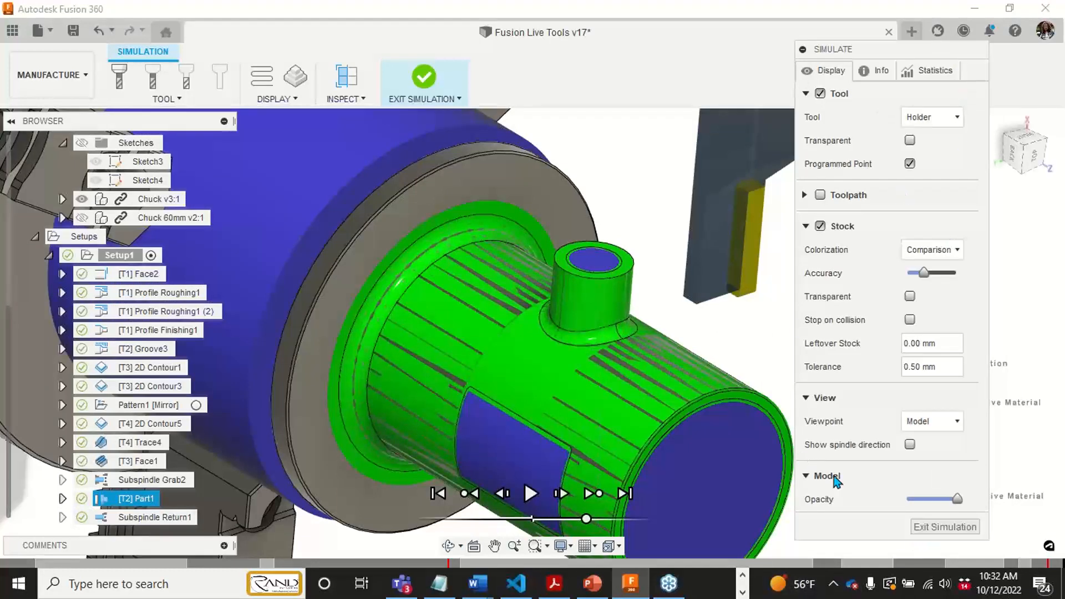
- Review the simulation's machining statistics and exit the simulation
click(935, 71)
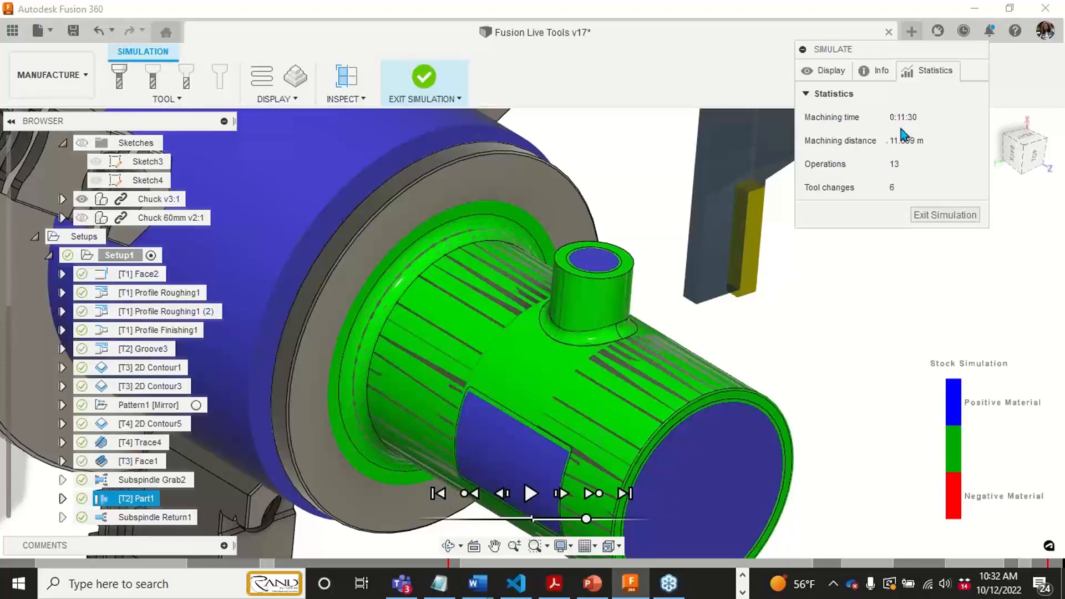
click(945, 216)
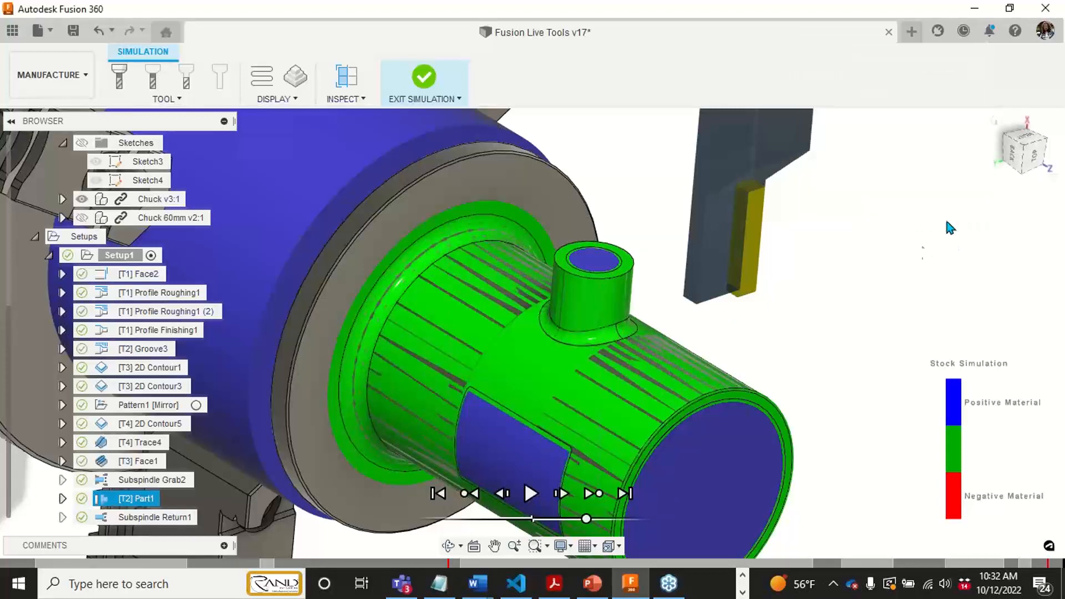
middle_drag(964, 505, 971, 357)
key(Escape)
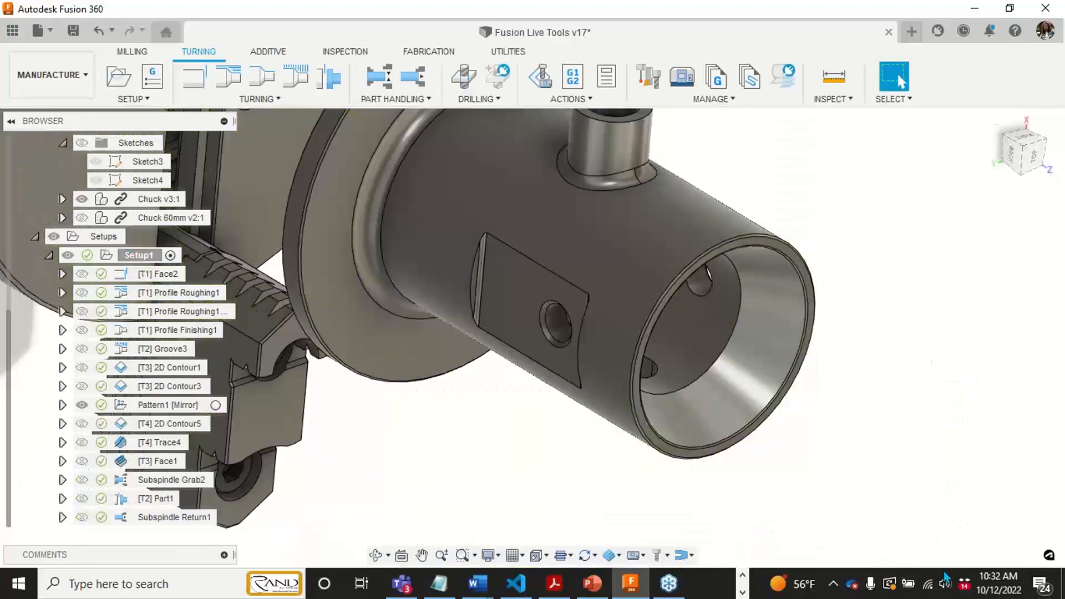
- Check the machining time of Setup1, clear its selection, and look over the whole chuck and part
click(143, 255)
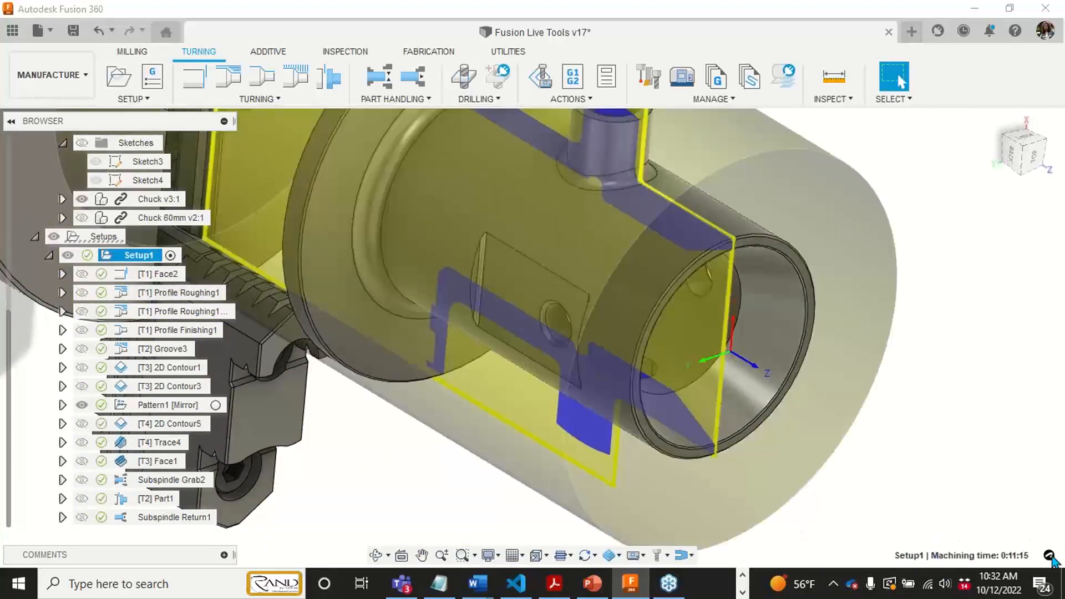
scroll(609, 473, down, 1)
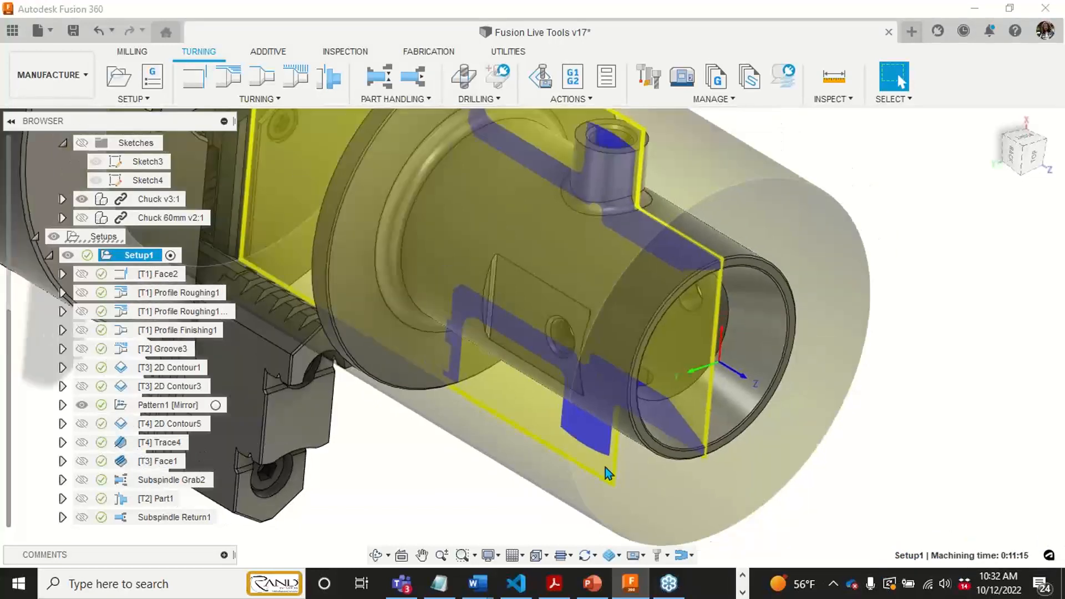
scroll(606, 469, down, 4)
middle_drag(604, 467, 634, 426)
click(563, 487)
middle_drag(563, 431, 575, 494)
scroll(573, 452, down, 2)
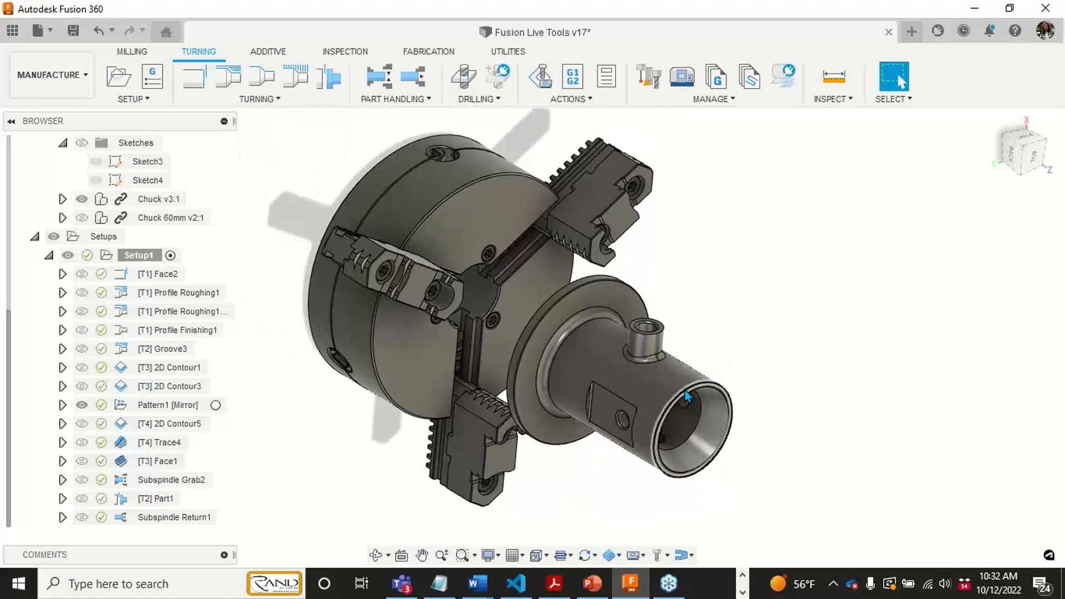